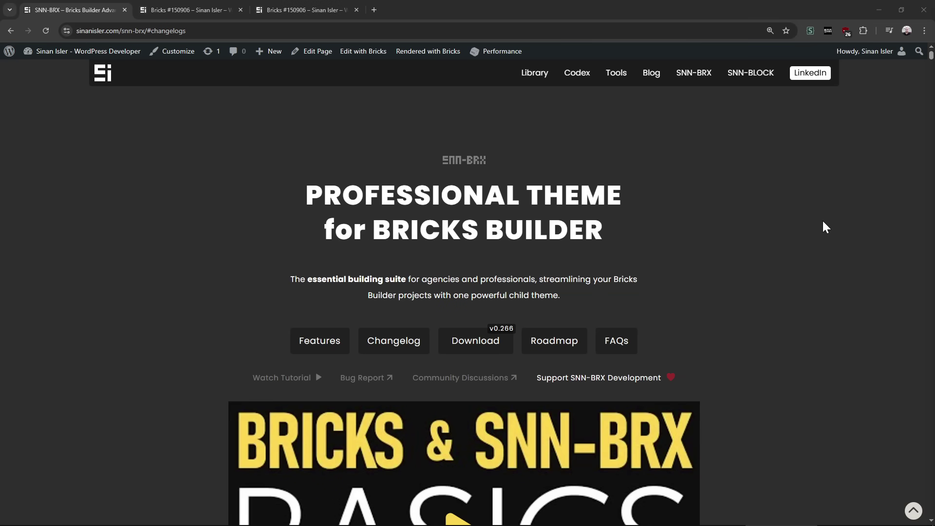
- Open the SNN-BRX changelog and look up the WordPress 6.9 entries and the gallery entry under version 0.266
{"action": "left_click", "coordinate": [407, 342]}
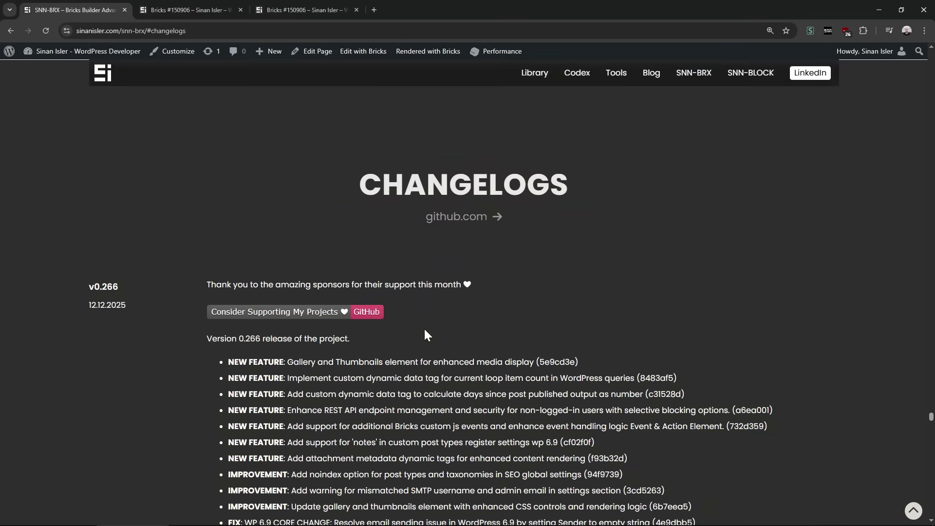
{"action": "scroll", "coordinate": [423, 327], "scroll_direction": "down", "scroll_amount": 5}
{"action": "scroll", "coordinate": [406, 404], "scroll_direction": "up", "scroll_amount": 3}
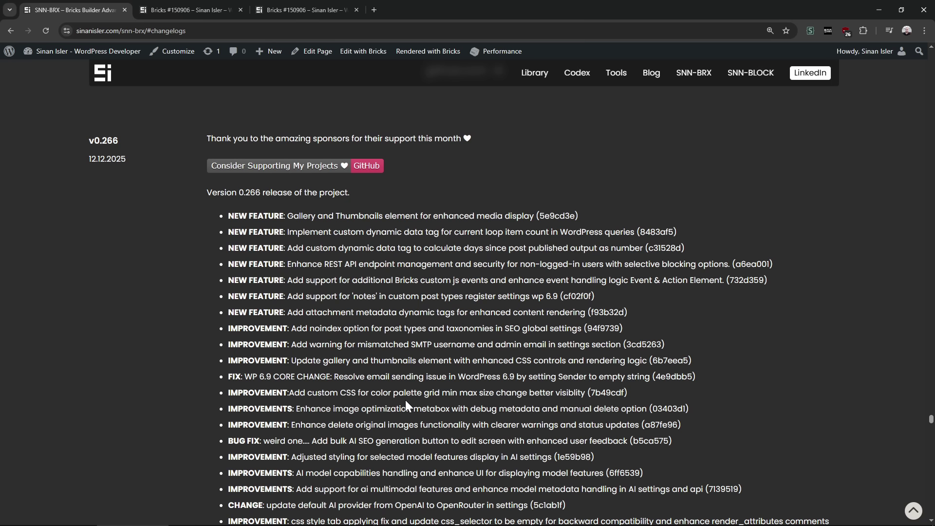
{"action": "key", "text": "ctrl+f"}
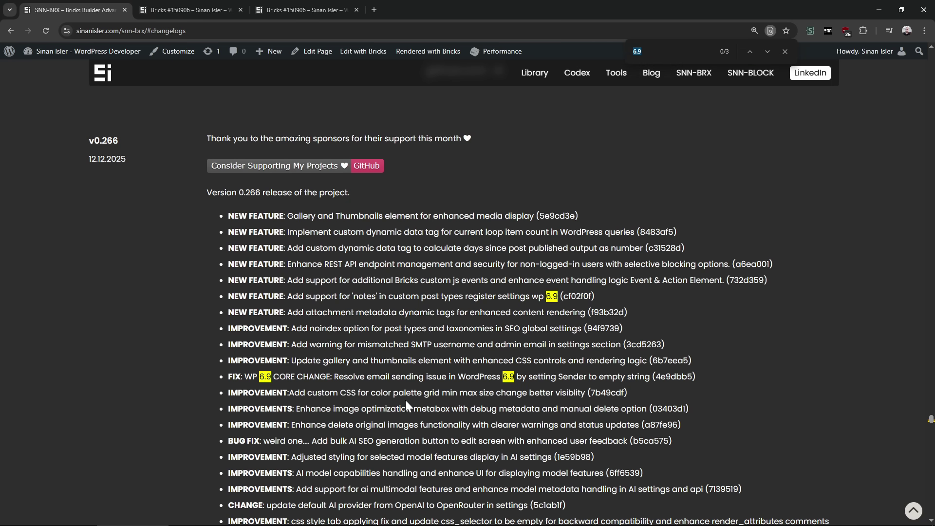
{"action": "key", "text": "Return"}
{"action": "triple_click", "coordinate": [420, 373]}
{"action": "left_click", "coordinate": [495, 388]}
{"action": "key", "text": "Escape"}
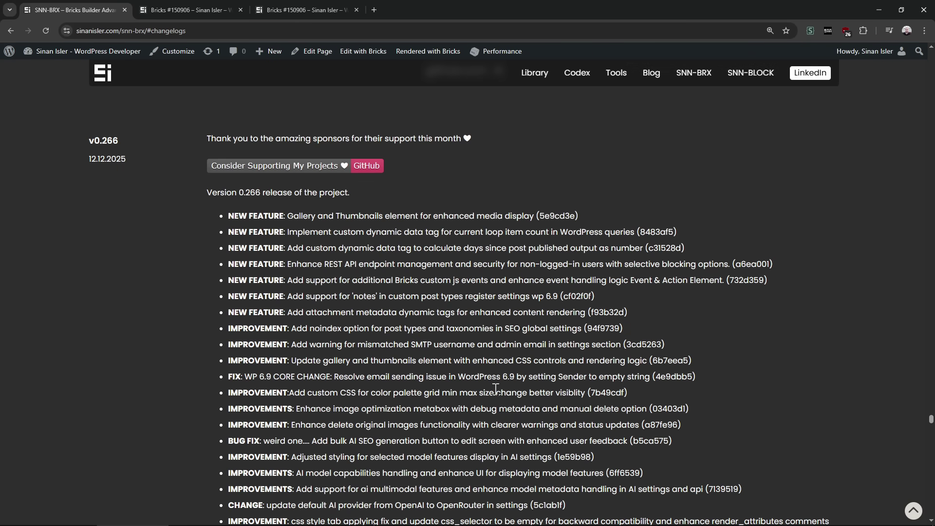
{"action": "left_click_drag", "start_coordinate": [385, 215], "coordinate": [390, 216]}
- Switch to the Bricks page editor and add an Image Gallery and Thumbnails element inside the Container
{"action": "left_click", "coordinate": [214, 8]}
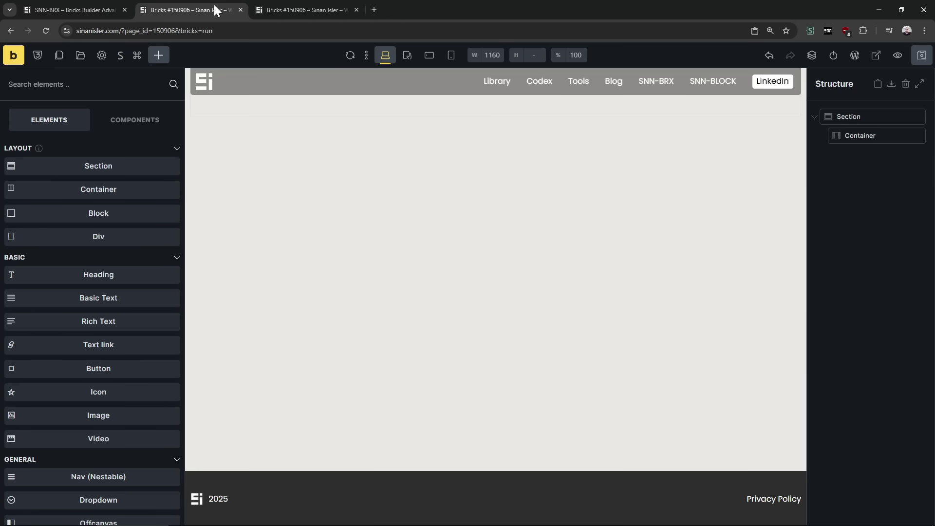
{"action": "left_click", "coordinate": [872, 136]}
{"action": "left_click", "coordinate": [159, 55]}
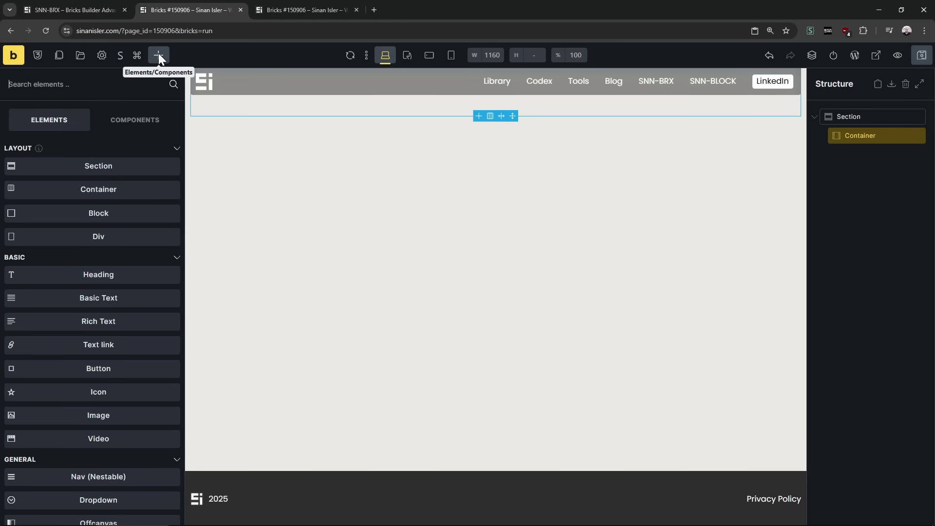
{"action": "type", "text": "gal"}
{"action": "left_click", "coordinate": [120, 177]}
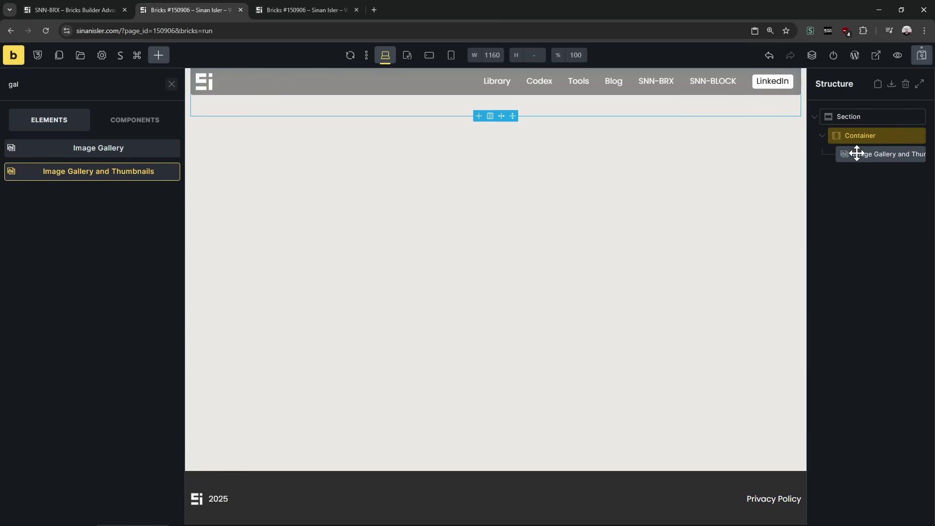
{"action": "left_click", "coordinate": [880, 148]}
{"action": "left_click", "coordinate": [75, 159]}
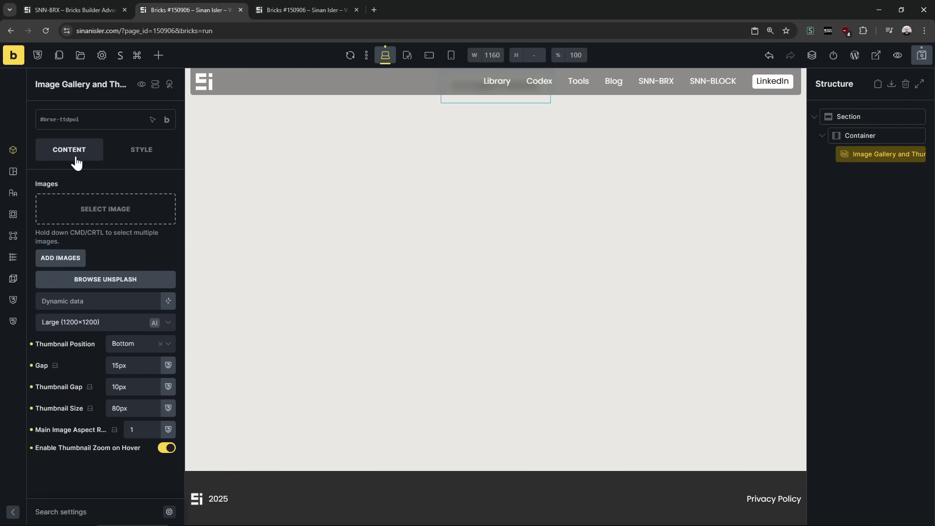
- Fill the gallery with four images from the media library and set its thumbnail position to Left
{"action": "left_click", "coordinate": [85, 213]}
{"action": "left_click", "coordinate": [224, 195]}
{"action": "left_click", "coordinate": [168, 193], "text": "ctrl"}
{"action": "left_click", "coordinate": [144, 279], "text": "ctrl"}
{"action": "left_click", "coordinate": [383, 272], "text": "ctrl"}
{"action": "left_click", "coordinate": [894, 493]}
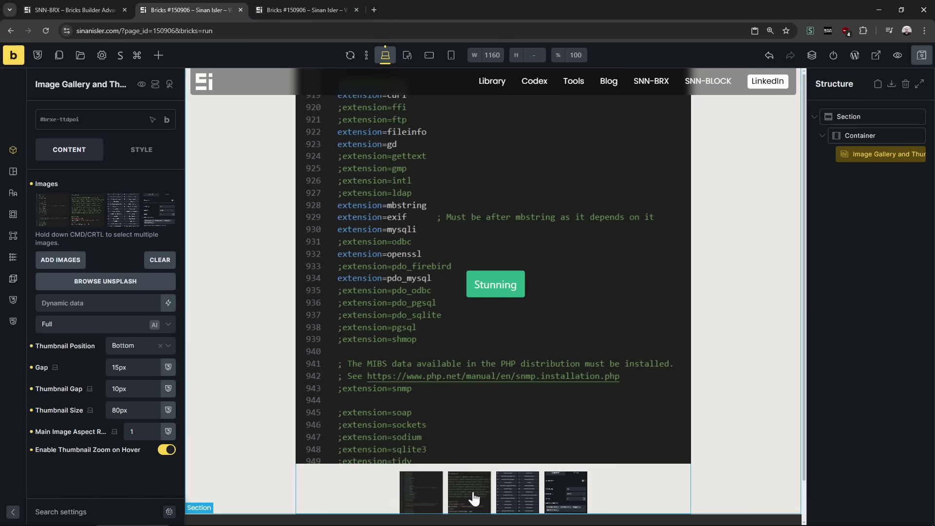
{"action": "left_click", "coordinate": [131, 347]}
{"action": "left_click", "coordinate": [126, 397]}
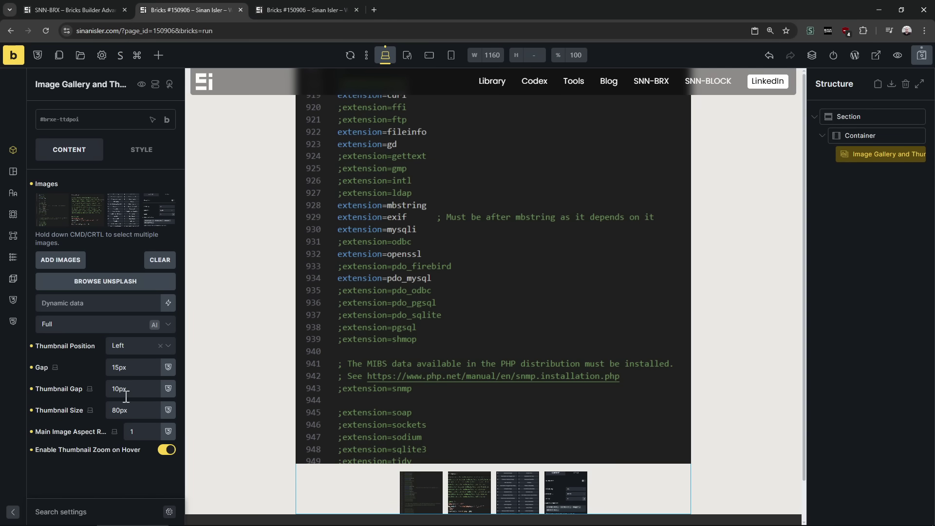
- Check the gallery in the front-end preview by showing several thumbnails as the main image
{"action": "key", "text": "ctrl+Tab"}
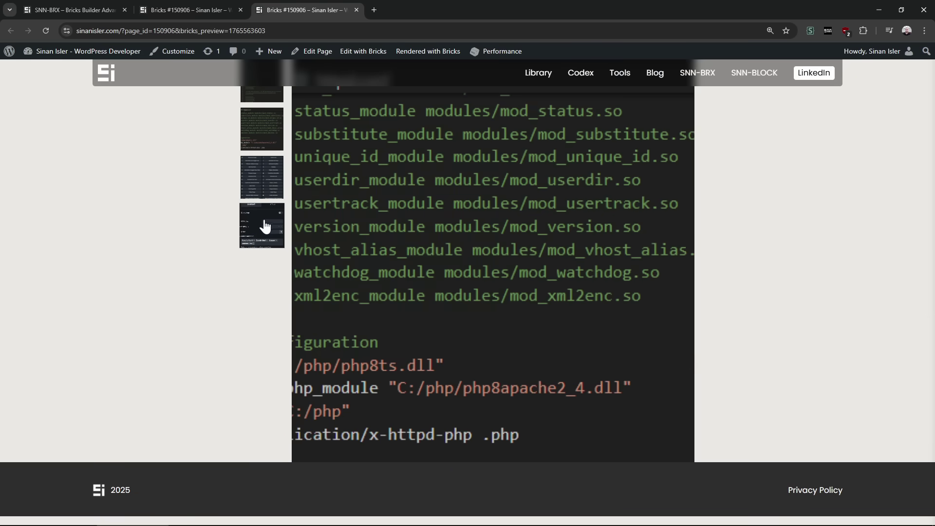
{"action": "left_click", "coordinate": [264, 221]}
{"action": "left_click", "coordinate": [275, 187]}
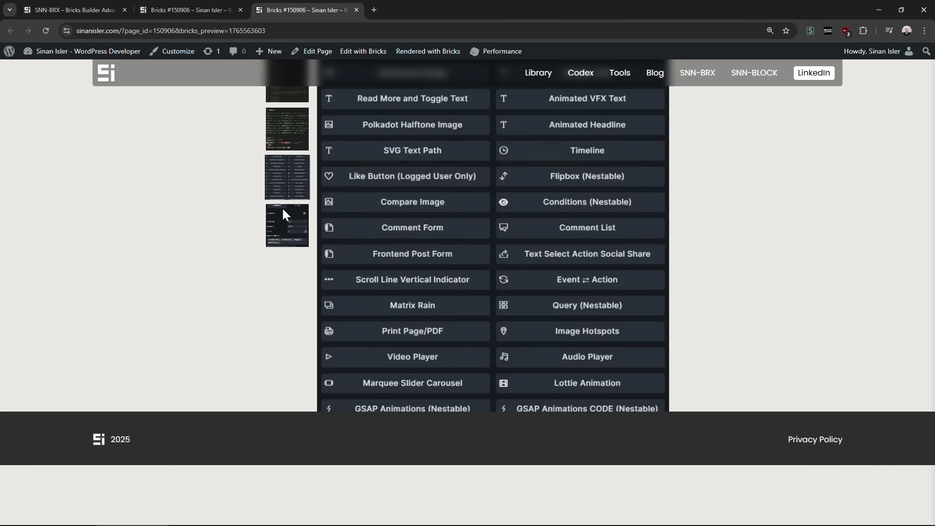
{"action": "left_click", "coordinate": [277, 225]}
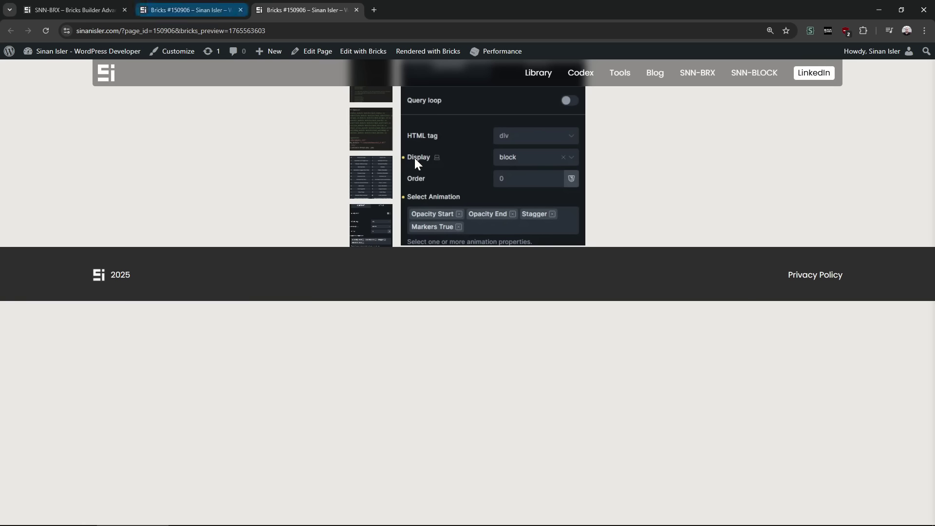
- Return to the page editor and view the dynamic data tags available as the gallery's image source
{"action": "key", "text": "ctrl+shift+Tab"}
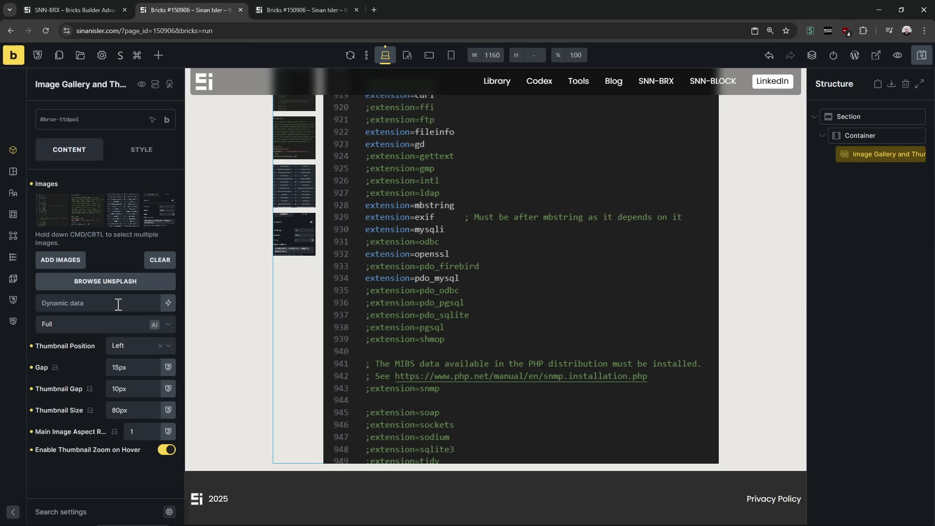
{"action": "left_click", "coordinate": [168, 304]}
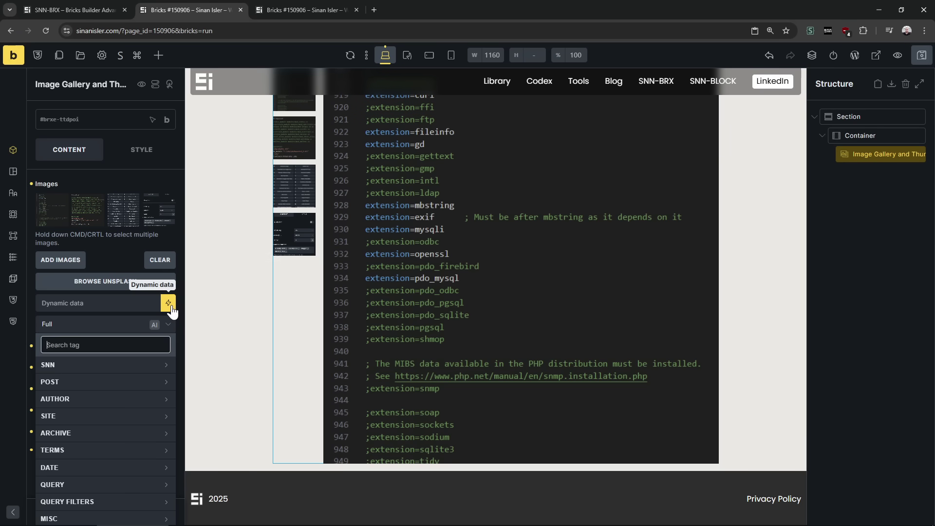
{"action": "left_click", "coordinate": [101, 306]}
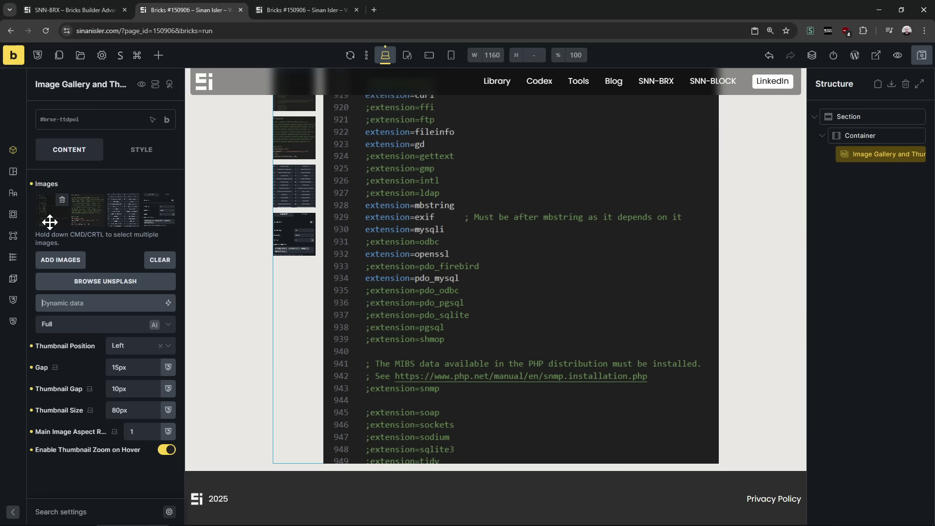
- Delete the Image Gallery and Thumbnails element from the Container and save the page
{"action": "right_click", "coordinate": [858, 159]}
{"action": "left_click", "coordinate": [860, 222]}
{"action": "key", "text": "ctrl+s"}
- Read the changelog entry about the custom dynamic data tag for the current loop item count
{"action": "left_click", "coordinate": [81, 5]}
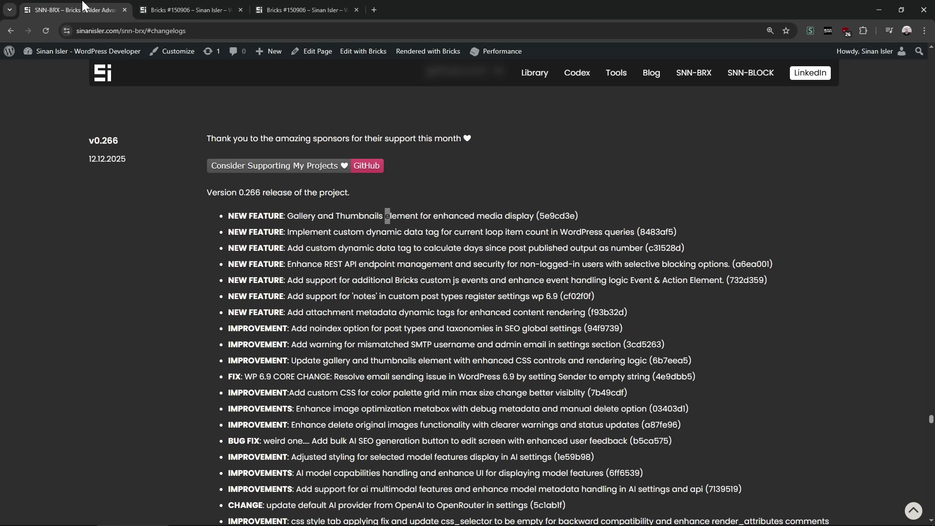
{"action": "left_click_drag", "start_coordinate": [299, 236], "coordinate": [575, 232]}
{"action": "left_click", "coordinate": [493, 250]}
{"action": "left_click_drag", "start_coordinate": [373, 238], "coordinate": [554, 237]}
{"action": "left_click", "coordinate": [573, 244]}
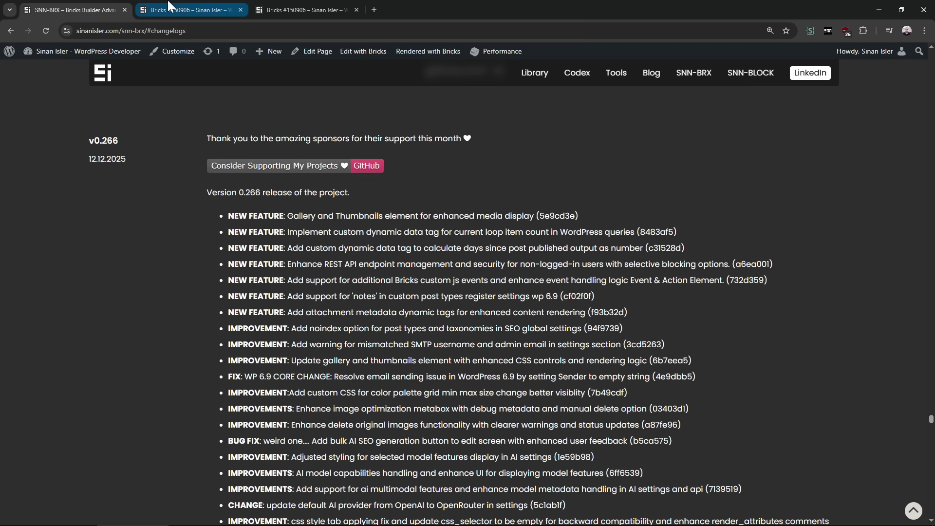
- Return to the page editor and add a Basic Text element inside the Container
{"action": "left_click", "coordinate": [190, 10]}
{"action": "left_click", "coordinate": [857, 135]}
{"action": "left_click", "coordinate": [159, 55]}
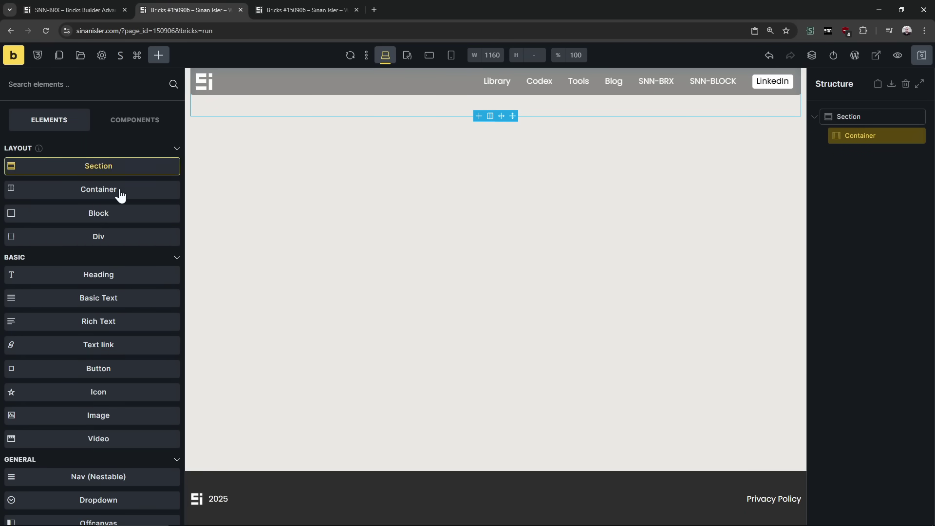
{"action": "left_click_drag", "start_coordinate": [121, 304], "coordinate": [864, 142]}
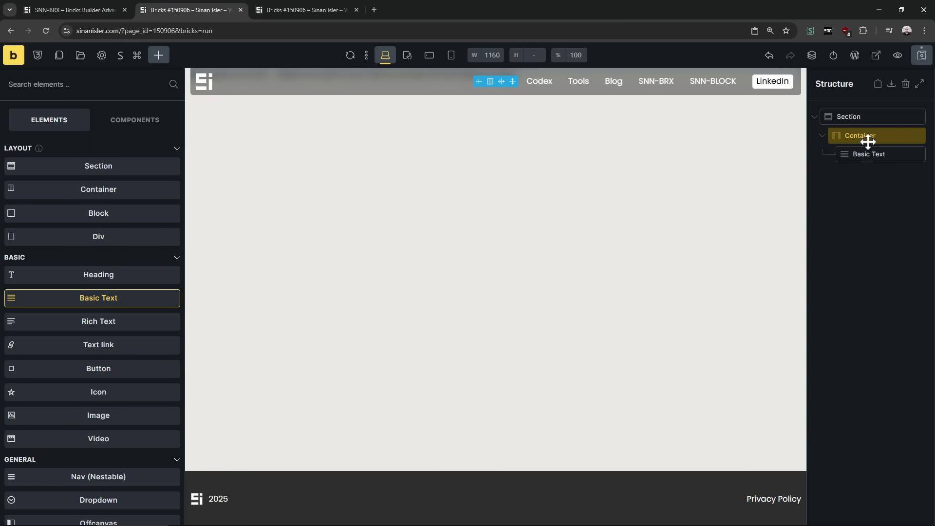
- Replace the Basic Text content with the Current Loop Count dynamic tag, {snn_current_loop_count}
{"action": "left_click", "coordinate": [165, 190]}
{"action": "key", "text": "ctrl+a"}
{"action": "key", "text": "BackSpace"}
{"action": "left_click", "coordinate": [168, 188]}
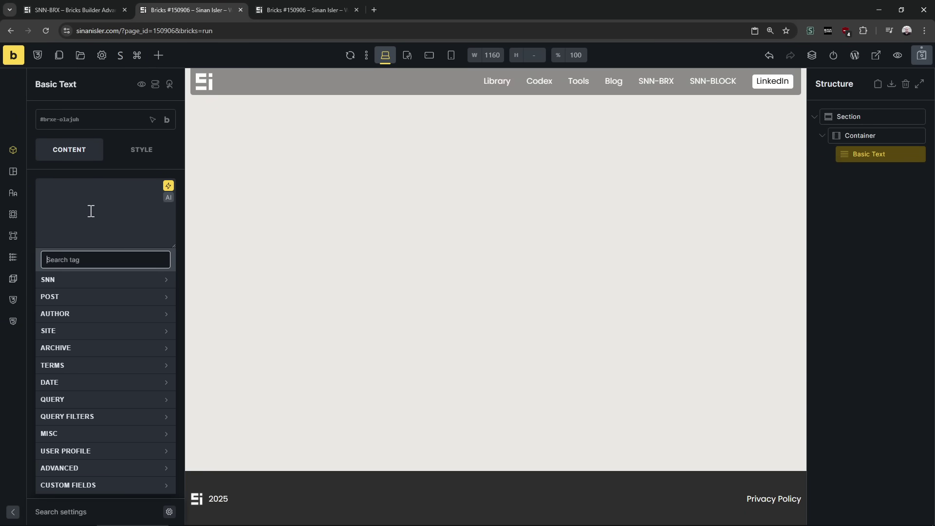
{"action": "type", "text": "count"}
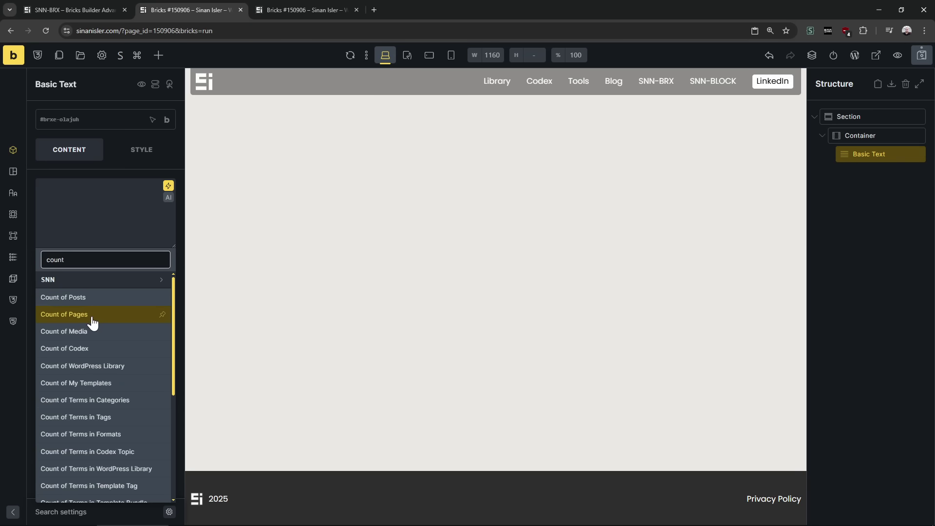
{"action": "scroll", "coordinate": [146, 351], "scroll_direction": "down", "scroll_amount": 4}
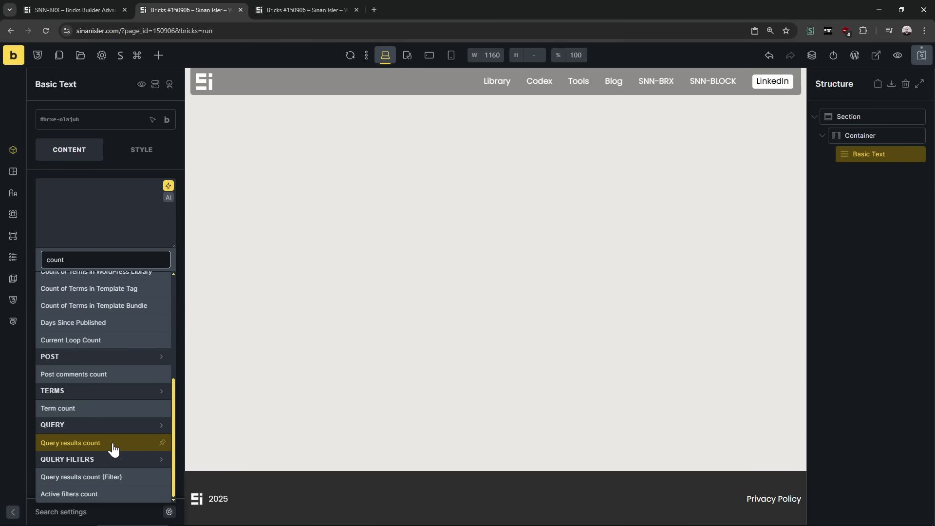
{"action": "left_click", "coordinate": [73, 343]}
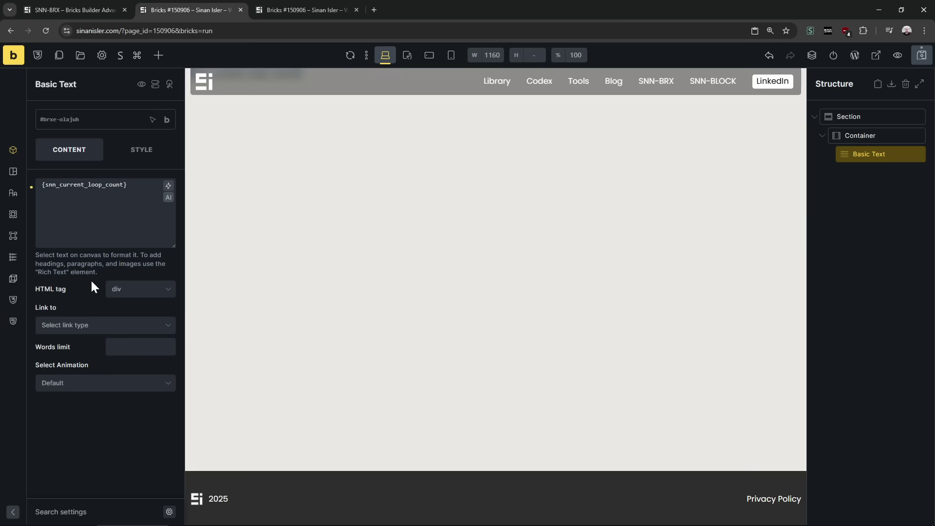
- Enable the query loop on the Container, save the page and check the front-end preview
{"action": "left_click", "coordinate": [889, 135]}
{"action": "left_click", "coordinate": [166, 184]}
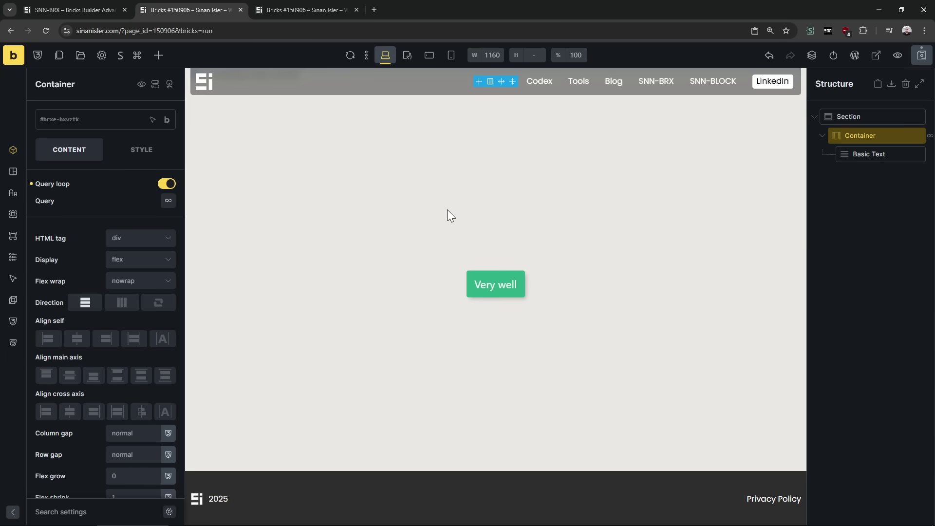
{"action": "key", "text": "ctrl+s"}
{"action": "left_click", "coordinate": [341, 9]}
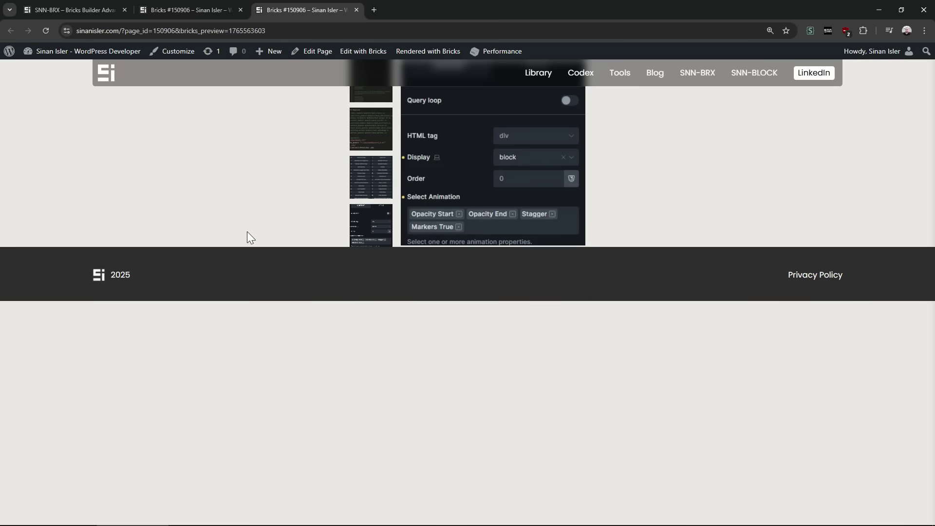
- Set the Section's top margin to 100 in the page editor and save the page
{"action": "left_click", "coordinate": [185, 10]}
{"action": "left_click", "coordinate": [847, 118]}
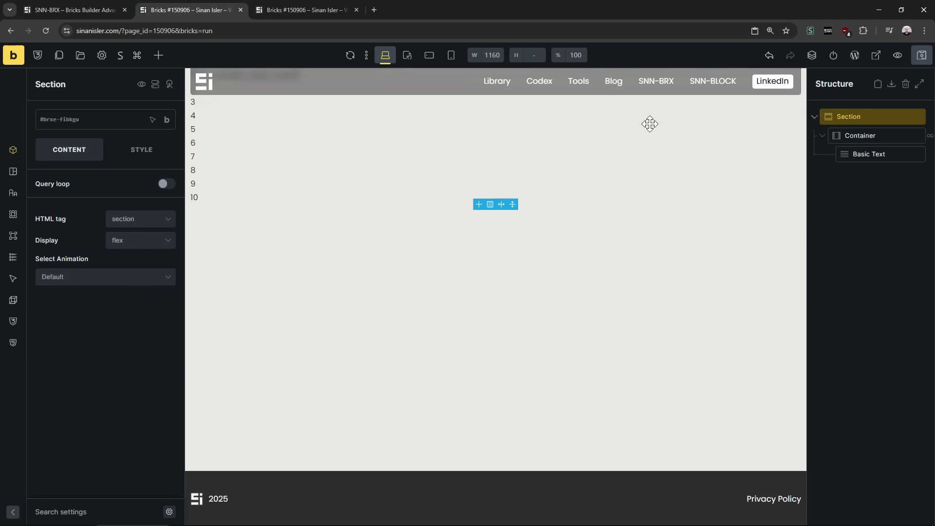
{"action": "left_click", "coordinate": [159, 150]}
{"action": "left_click", "coordinate": [88, 194]}
{"action": "left_click", "coordinate": [119, 261]}
{"action": "type", "text": "100"}
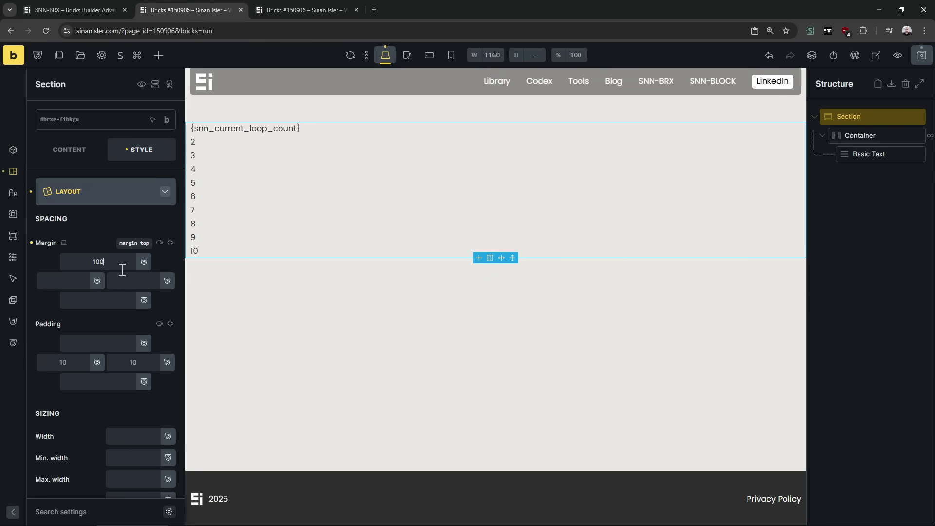
{"action": "key", "text": "ctrl+s"}
- Reload the front-end preview and examine the numbers output by the query loop
{"action": "key", "text": "ctrl+Tab"}
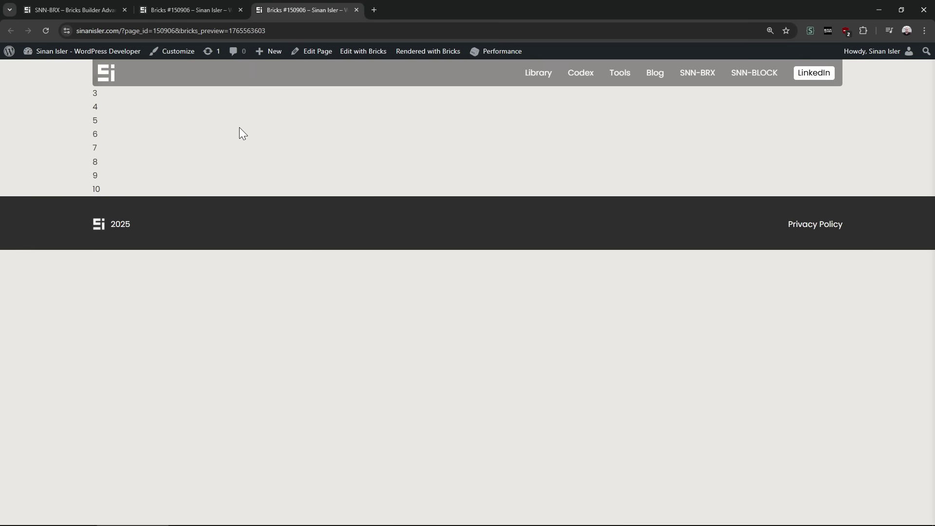
{"action": "left_click", "coordinate": [214, 7]}
{"action": "left_click", "coordinate": [307, 6]}
{"action": "key", "text": "F5"}
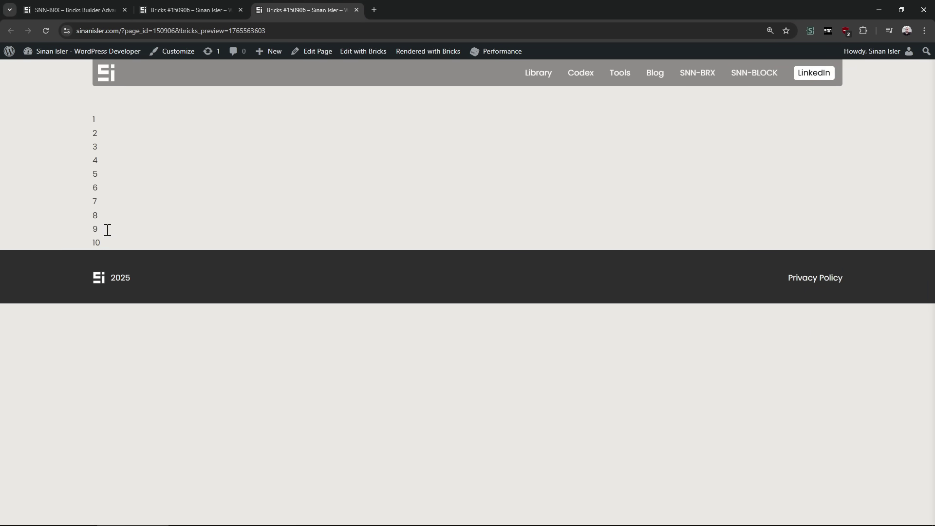
- Return to the page editor and enter post- as the Section's CSS class
{"action": "left_click", "coordinate": [217, 6]}
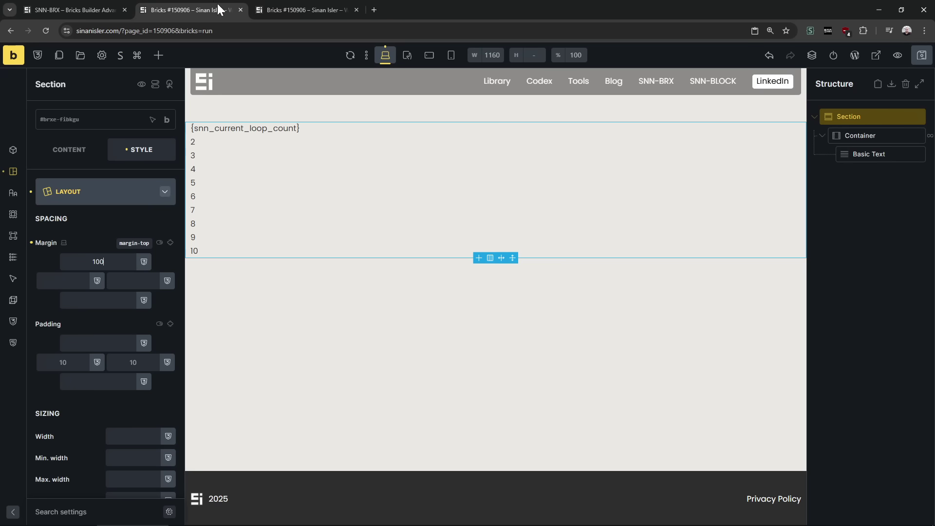
{"action": "left_click", "coordinate": [146, 192]}
{"action": "left_click", "coordinate": [96, 401]}
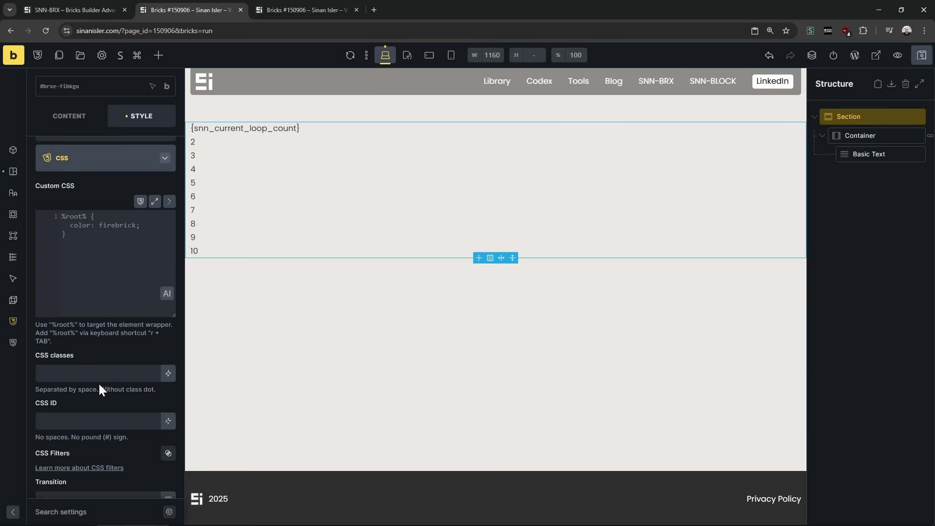
{"action": "scroll", "coordinate": [100, 382], "scroll_direction": "down", "scroll_amount": 2}
{"action": "left_click", "coordinate": [97, 299]}
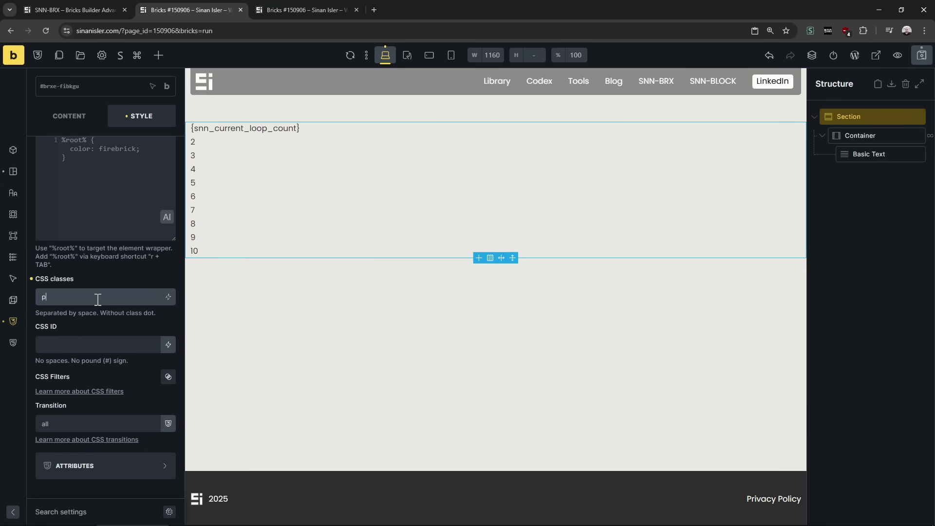
- Search the dynamic tags for count at the Section's CSS classes to locate the Current Loop Count tag
{"action": "left_click", "coordinate": [168, 297]}
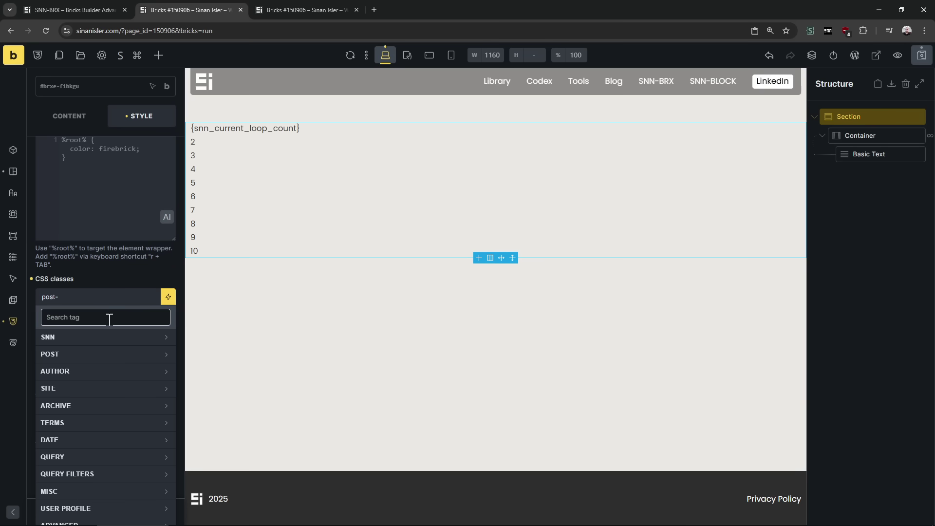
{"action": "type", "text": "count"}
{"action": "scroll", "coordinate": [122, 438], "scroll_direction": "down", "scroll_amount": 5}
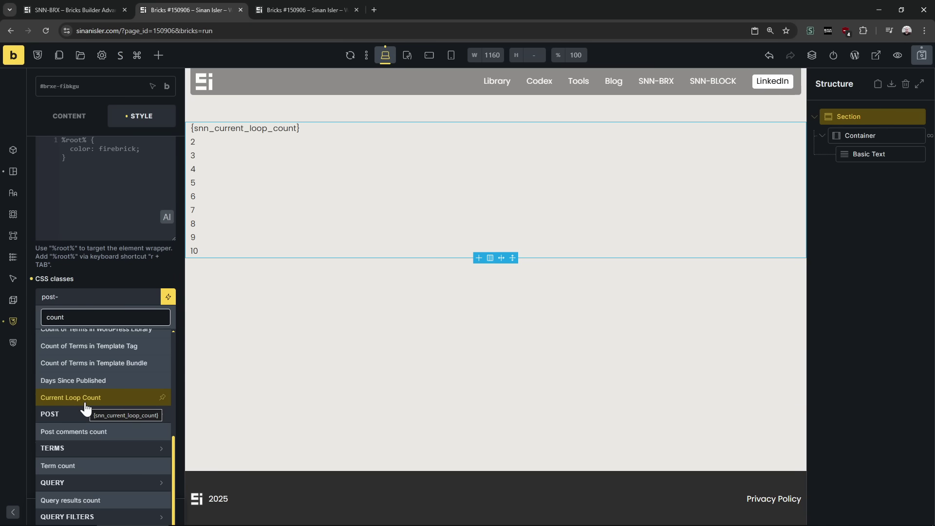
{"action": "left_click", "coordinate": [117, 199]}
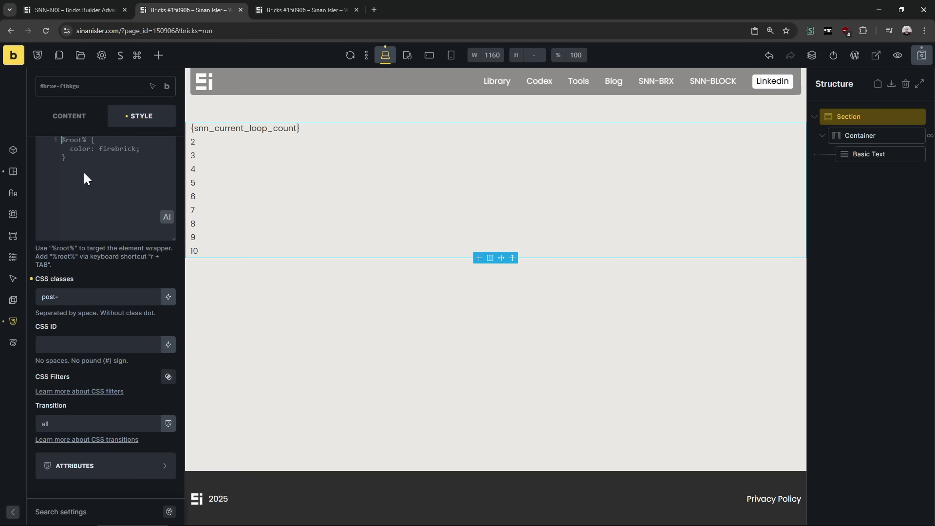
{"action": "scroll", "coordinate": [82, 178], "scroll_direction": "up", "scroll_amount": 2}
- Read the v0.266 changelog entry about the dynamic data tag for days since a post was published
{"action": "left_click", "coordinate": [869, 137]}
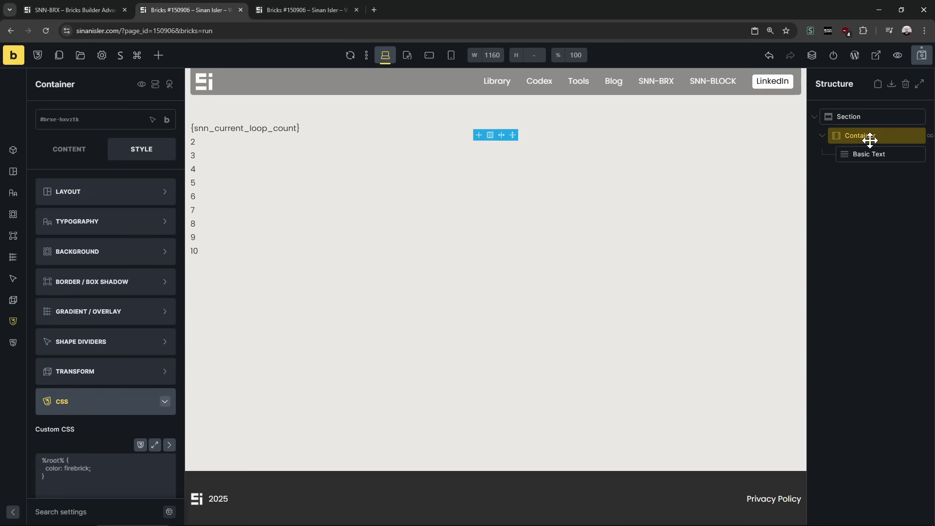
{"action": "left_click", "coordinate": [95, 150]}
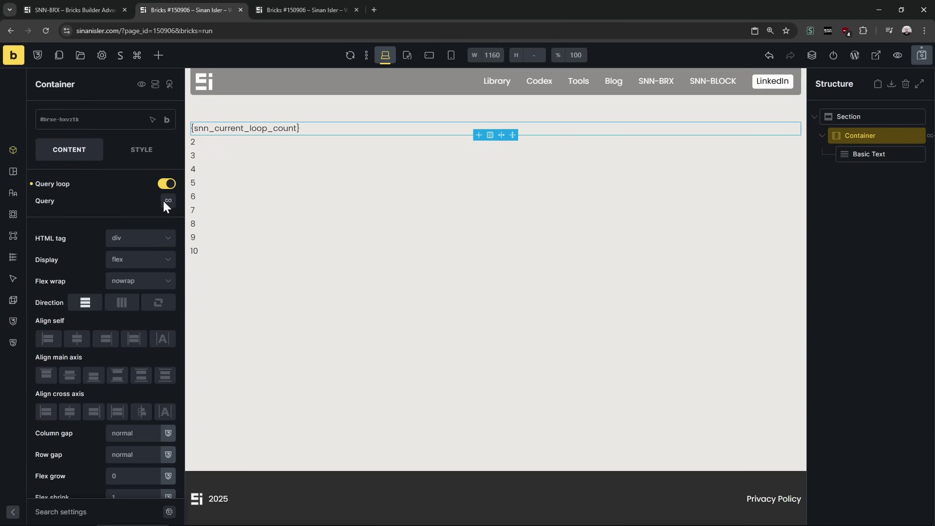
{"action": "key", "text": "ctrl+shift+Tab"}
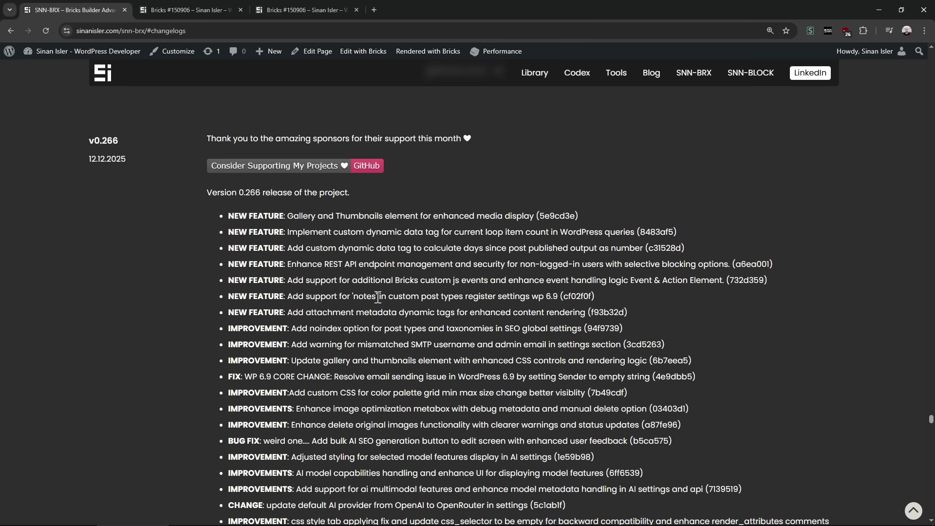
{"action": "left_click_drag", "start_coordinate": [343, 247], "coordinate": [516, 248]}
{"action": "left_click", "coordinate": [307, 9]}
{"action": "left_click", "coordinate": [229, 7]}
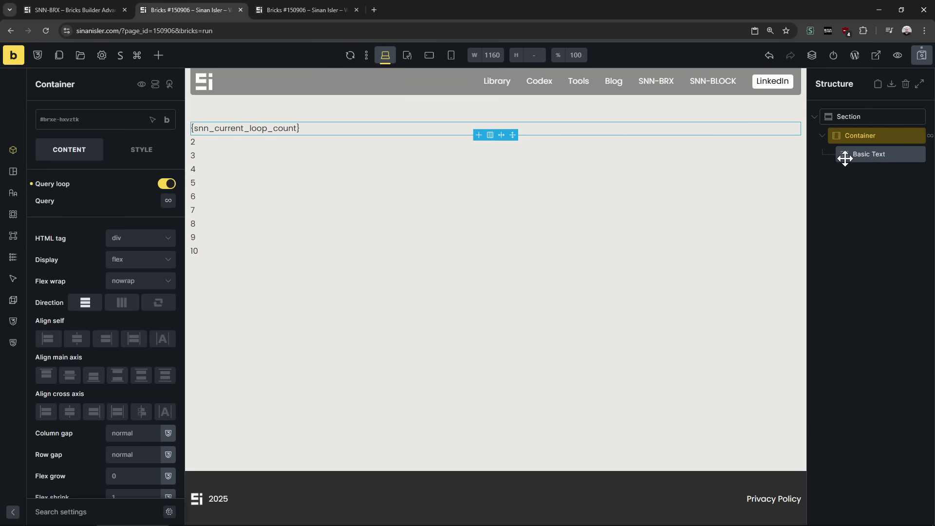
{"action": "left_click", "coordinate": [123, 2]}
{"action": "left_click", "coordinate": [522, 303]}
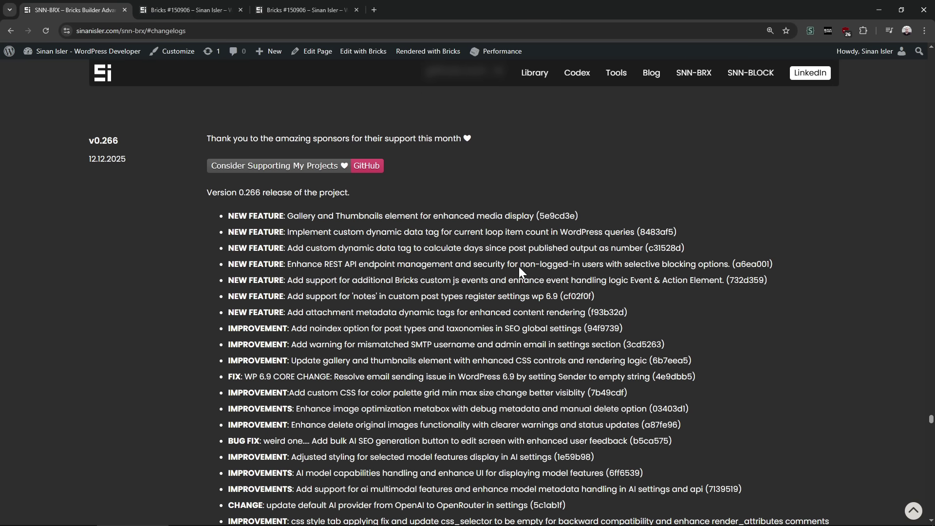
{"action": "left_click_drag", "start_coordinate": [414, 248], "coordinate": [587, 249]}
{"action": "left_click", "coordinate": [587, 249]}
{"action": "left_click", "coordinate": [329, 8]}
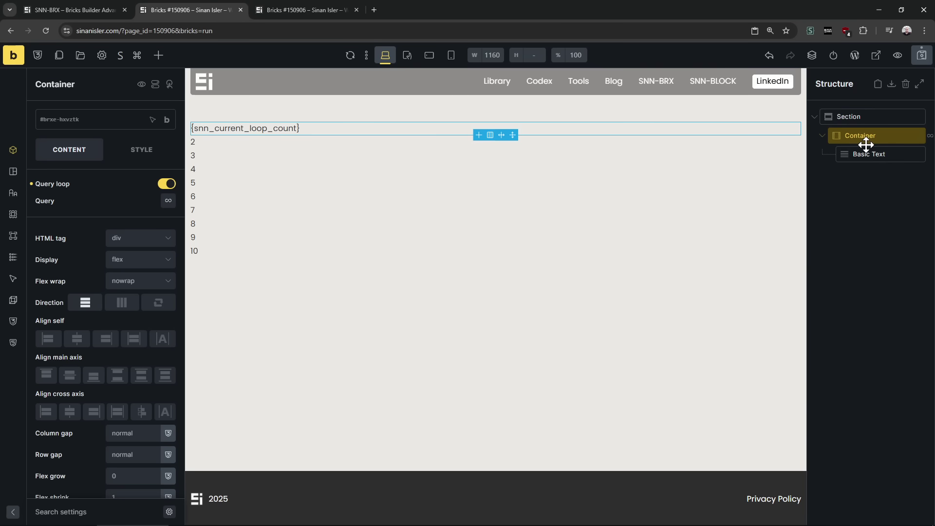
- Replace the Basic Text content with NEW and save the page
{"action": "left_click", "coordinate": [868, 154]}
{"action": "left_click", "coordinate": [111, 188]}
{"action": "key", "text": "ctrl+a"}
{"action": "key", "text": "BackSpace"}
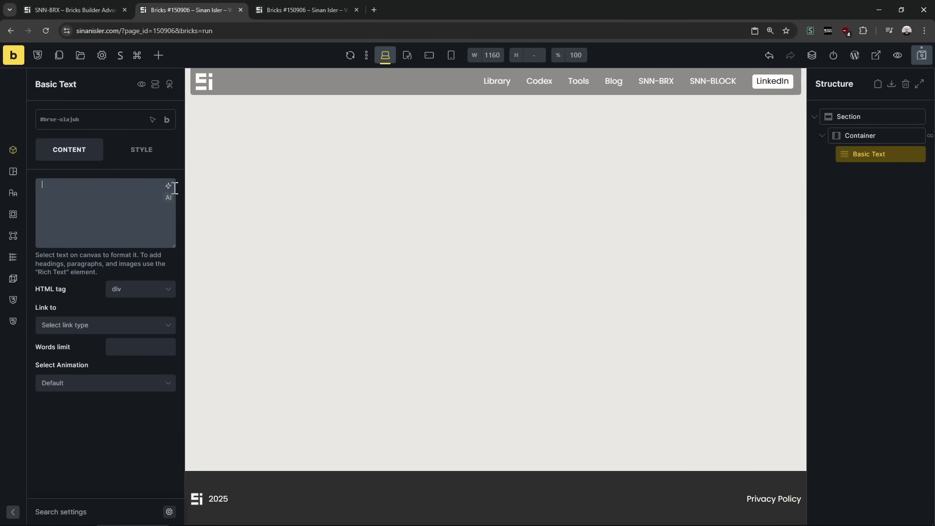
{"action": "type", "text": "NEW"}
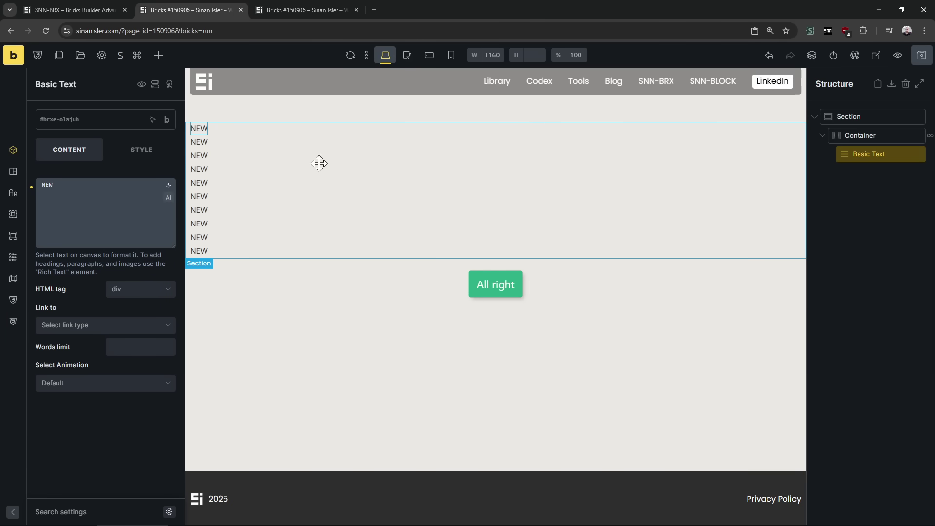
- Wrap the Basic Text in a Block and add a new condition to that Block
{"action": "right_click", "coordinate": [888, 156]}
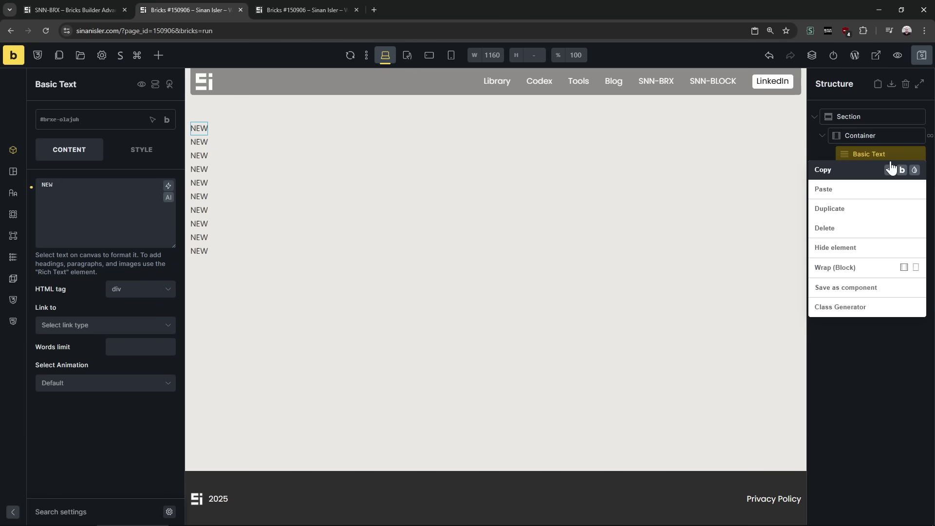
{"action": "left_click", "coordinate": [861, 267]}
{"action": "left_click", "coordinate": [876, 155]}
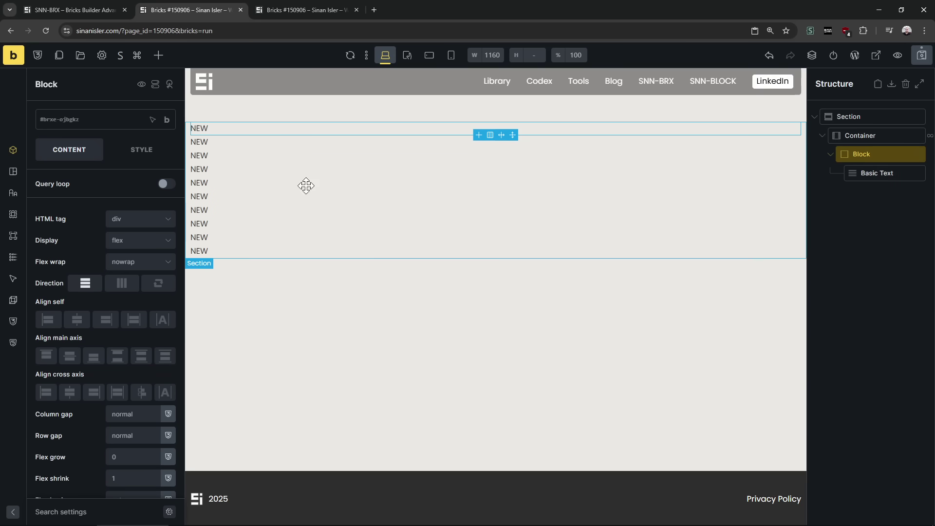
{"action": "left_click", "coordinate": [154, 84]}
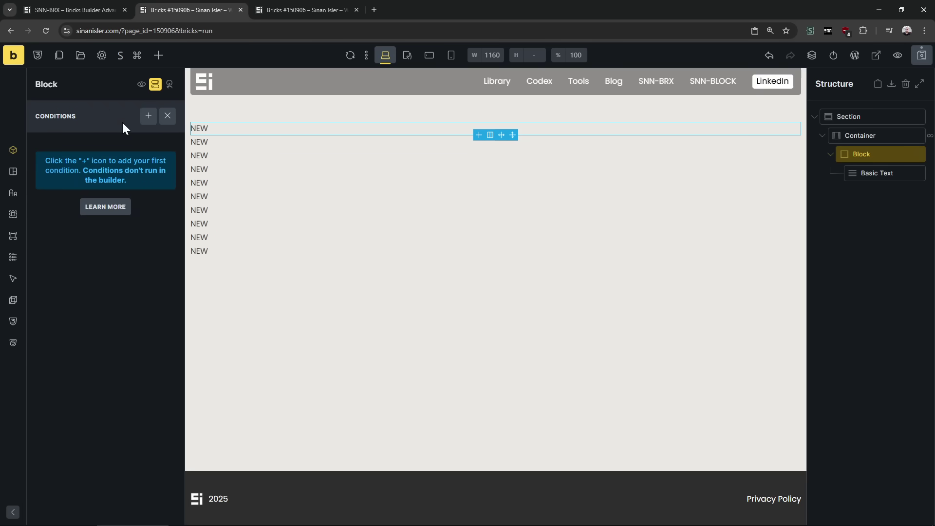
{"action": "left_click", "coordinate": [148, 118]}
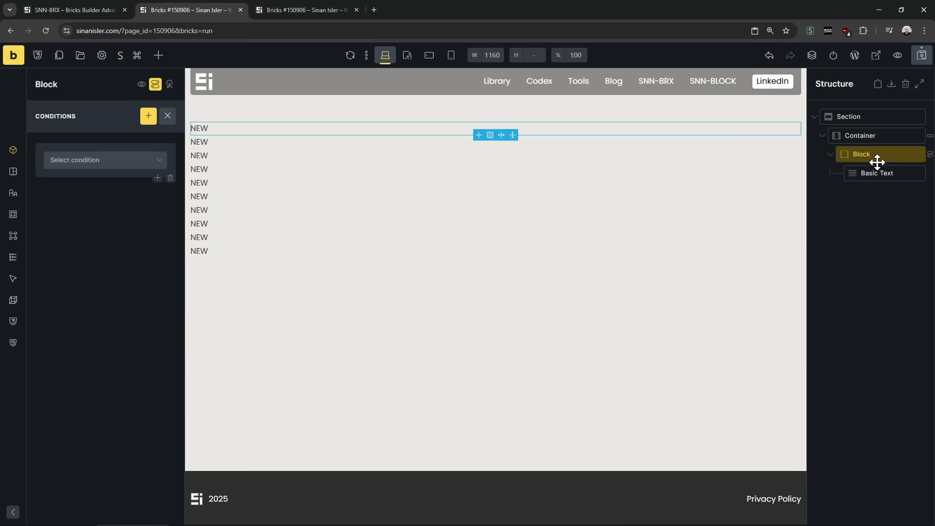
- Set the post type of the Container's query loop to Codex
{"action": "left_click", "coordinate": [876, 138]}
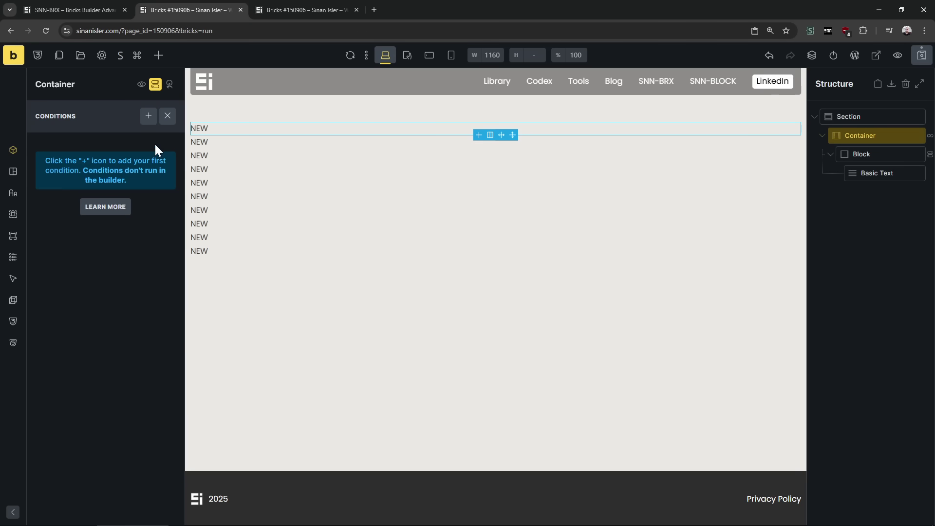
{"action": "left_click", "coordinate": [155, 84]}
{"action": "left_click", "coordinate": [168, 205]}
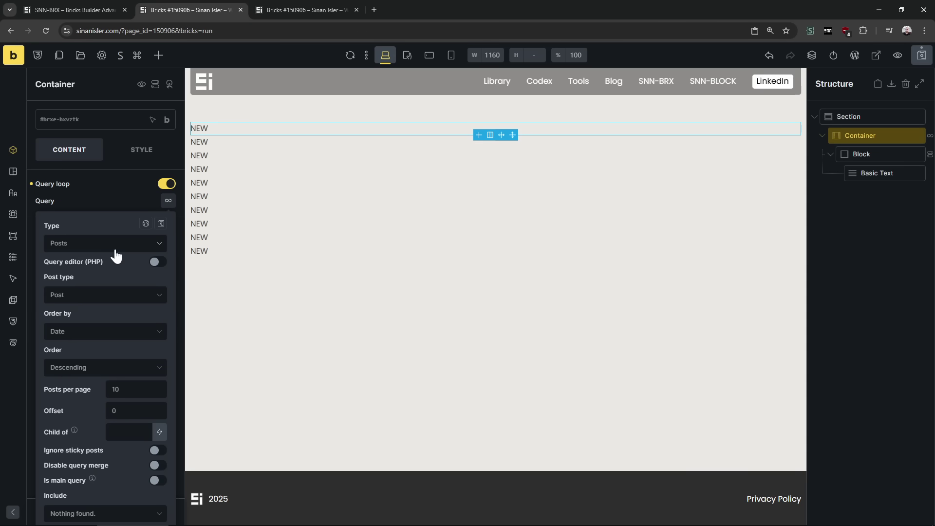
{"action": "left_click", "coordinate": [108, 244]}
{"action": "left_click", "coordinate": [96, 283]}
{"action": "left_click", "coordinate": [86, 296]}
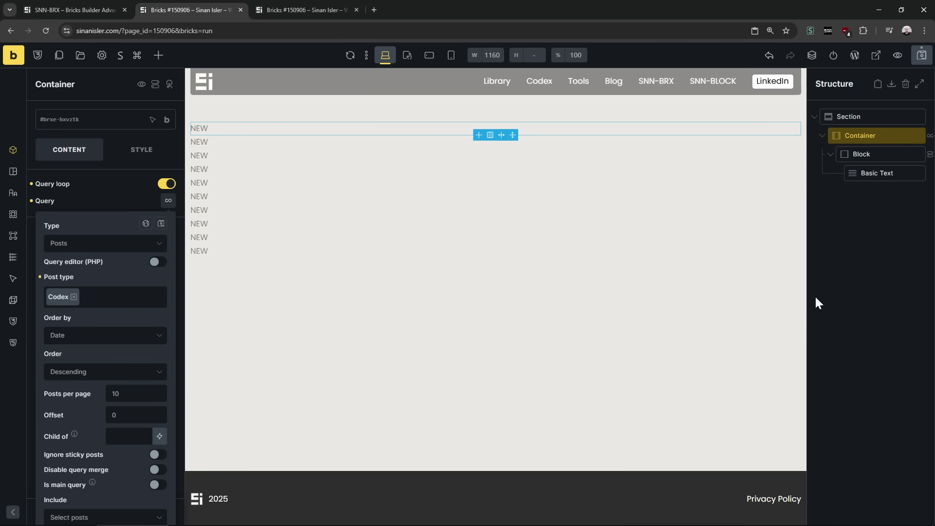
- Set the Block's condition type to Dynamic data
{"action": "left_click", "coordinate": [862, 154]}
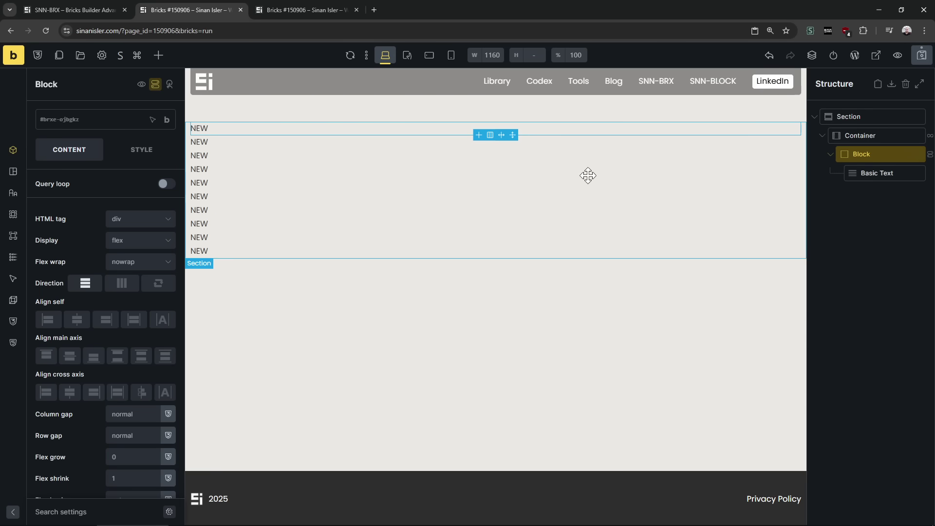
{"action": "left_click", "coordinate": [155, 84]}
{"action": "left_click", "coordinate": [110, 160]}
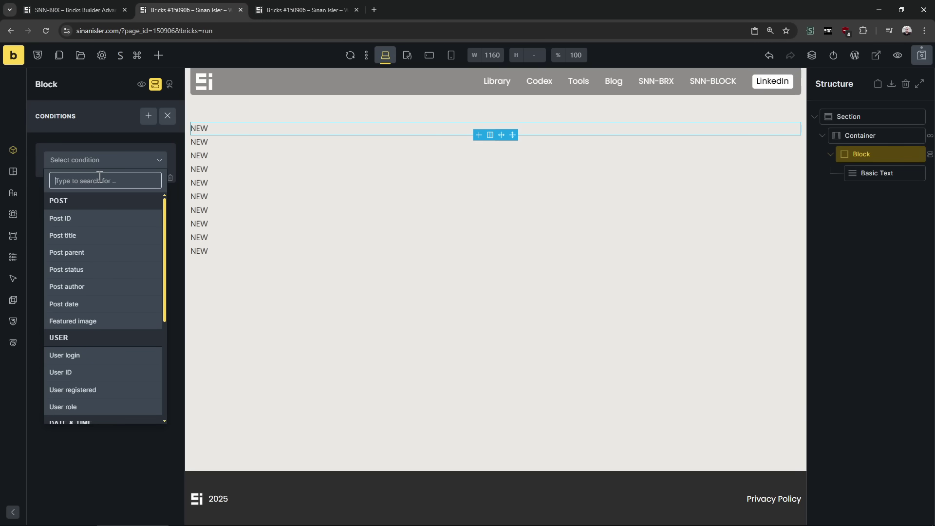
{"action": "type", "text": "condit"}
{"action": "key", "text": "ctrl+a"}
{"action": "type", "text": "date"}
{"action": "key", "text": "ctrl+a"}
{"action": "key", "text": "BackSpace"}
{"action": "type", "text": "count"}
{"action": "key", "text": "ctrl+a"}
{"action": "type", "text": "dyn"}
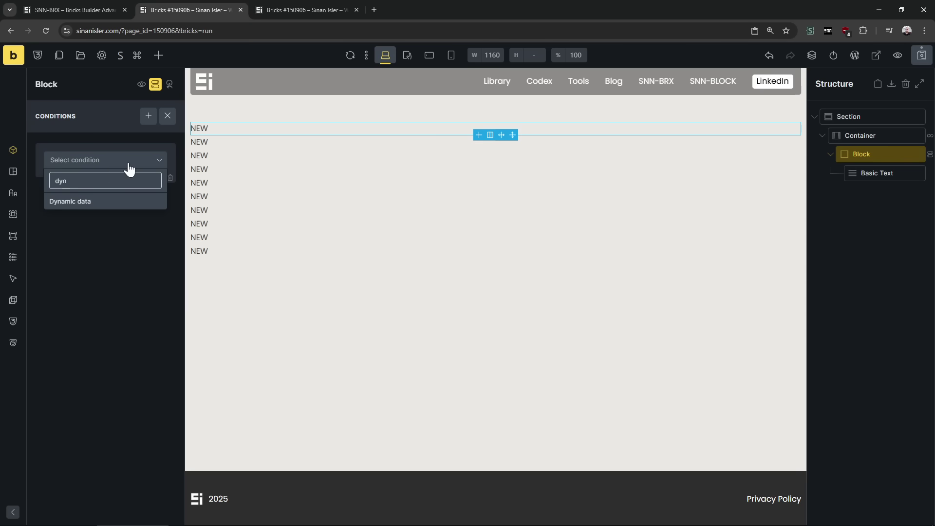
{"action": "left_click", "coordinate": [117, 203]}
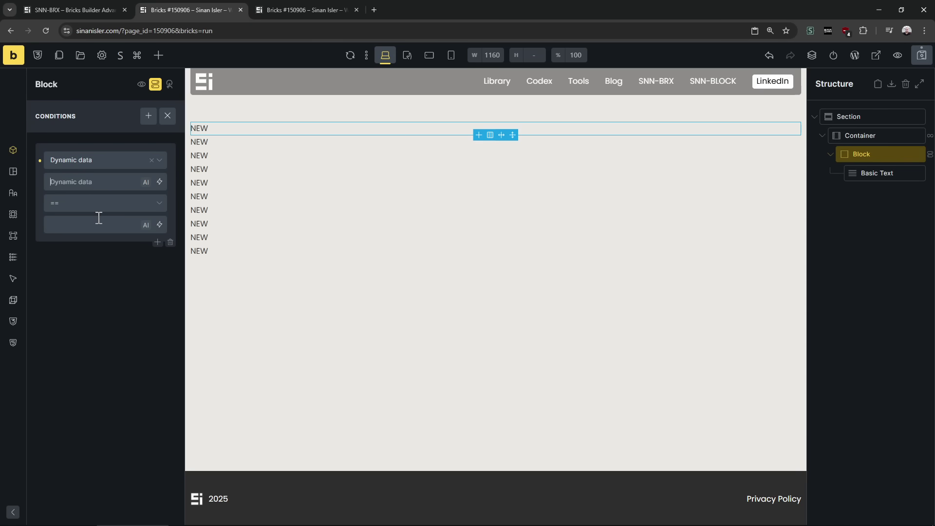
- Set the condition's comparison operator to < and its comparison value to 30
{"action": "left_click", "coordinate": [99, 205]}
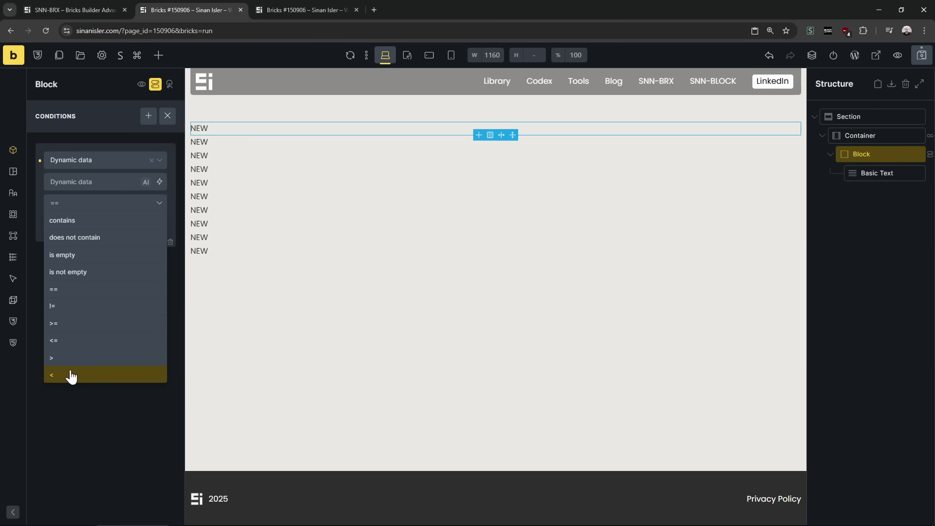
{"action": "left_click", "coordinate": [82, 348]}
{"action": "left_click", "coordinate": [75, 205]}
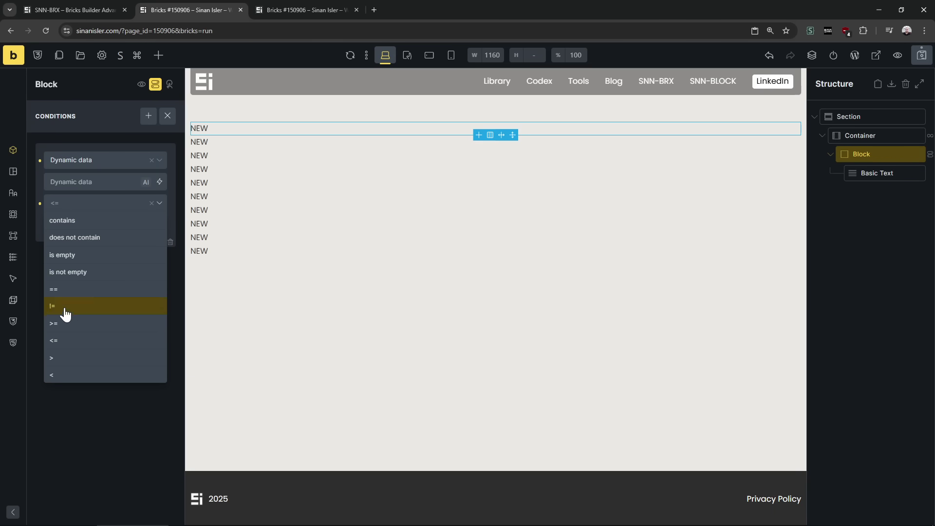
{"action": "left_click", "coordinate": [62, 375]}
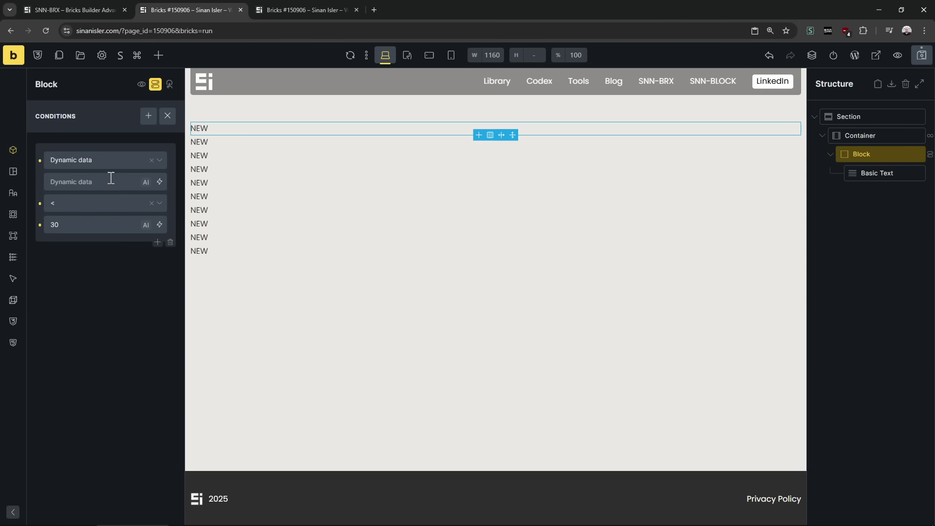
- Use the Days Since Published tag as the condition's dynamic data and save the page
{"action": "left_click", "coordinate": [159, 182]}
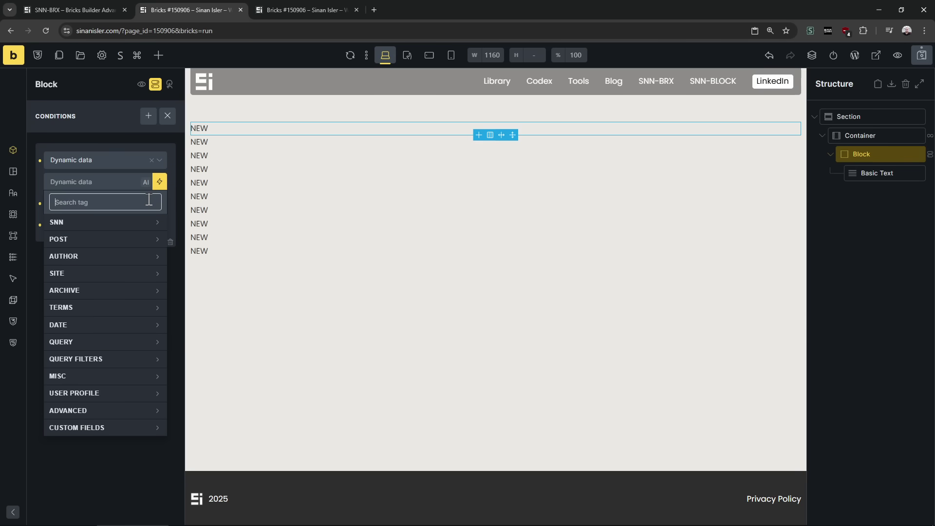
{"action": "type", "text": "publi"}
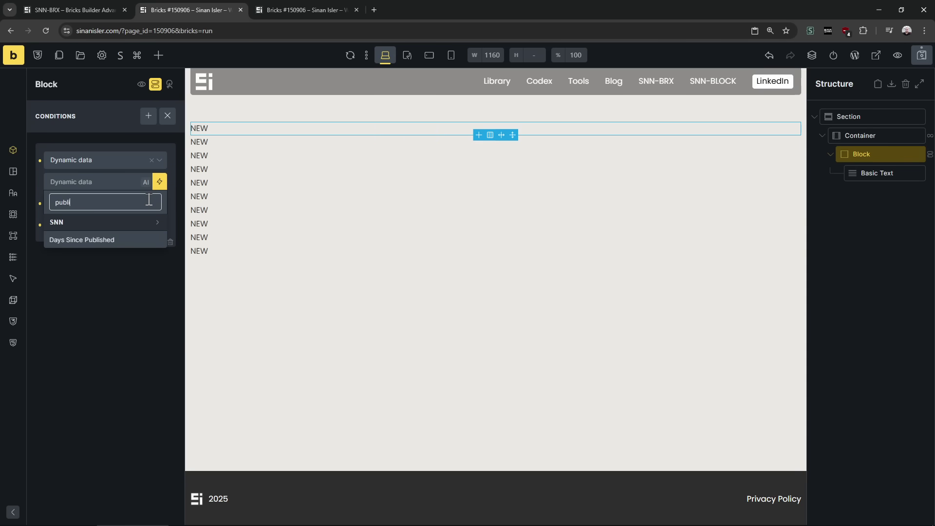
{"action": "left_click", "coordinate": [96, 242]}
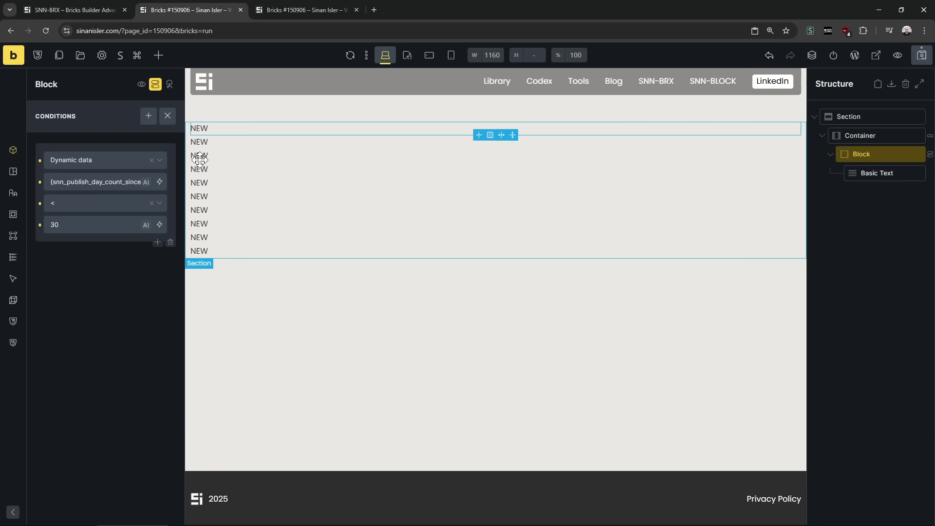
- Review the Container's query settings and reload the front-end preview to check the conditional NEW text
{"action": "left_click", "coordinate": [865, 134]}
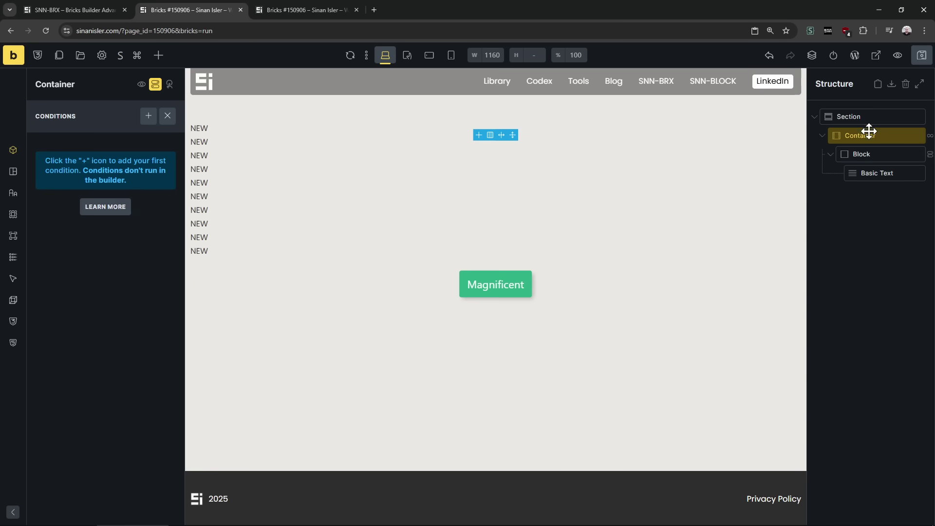
{"action": "left_click", "coordinate": [155, 87]}
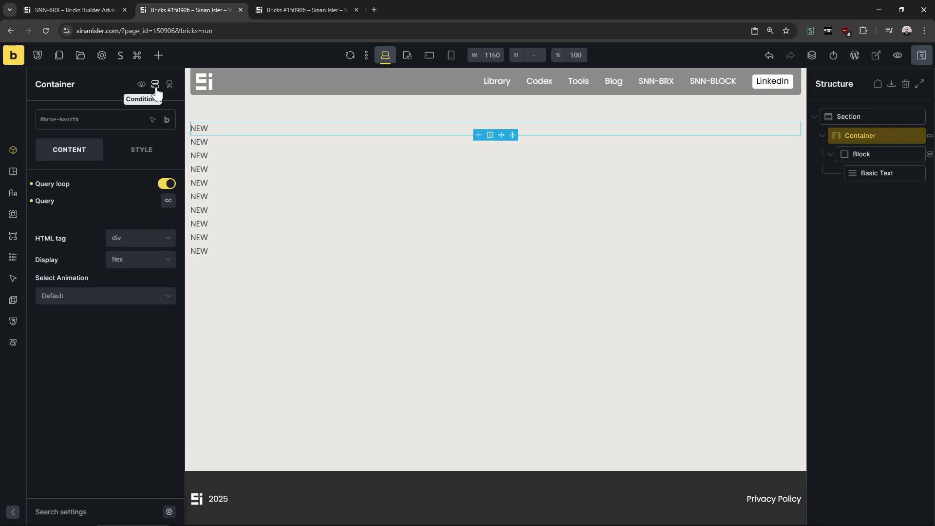
{"action": "left_click", "coordinate": [168, 201]}
{"action": "left_click", "coordinate": [300, 11]}
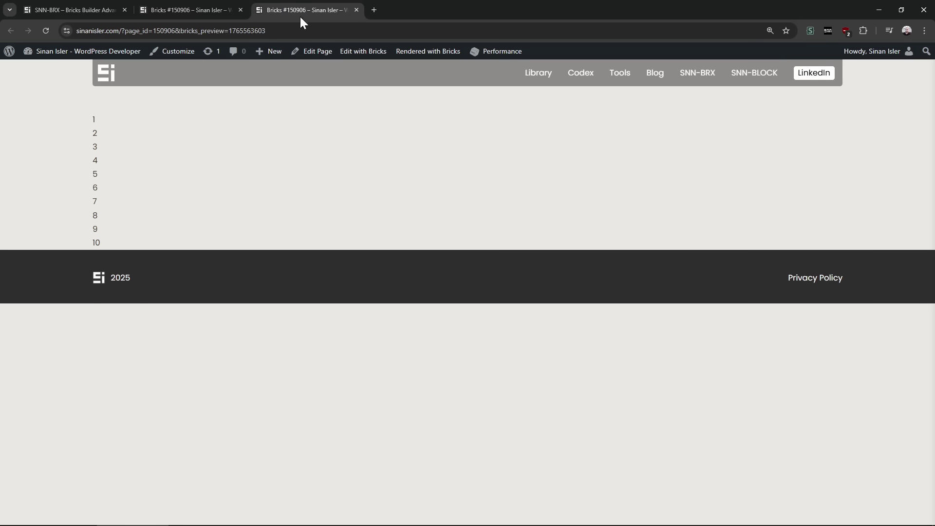
{"action": "key", "text": "F5"}
{"action": "left_click", "coordinate": [187, 10]}
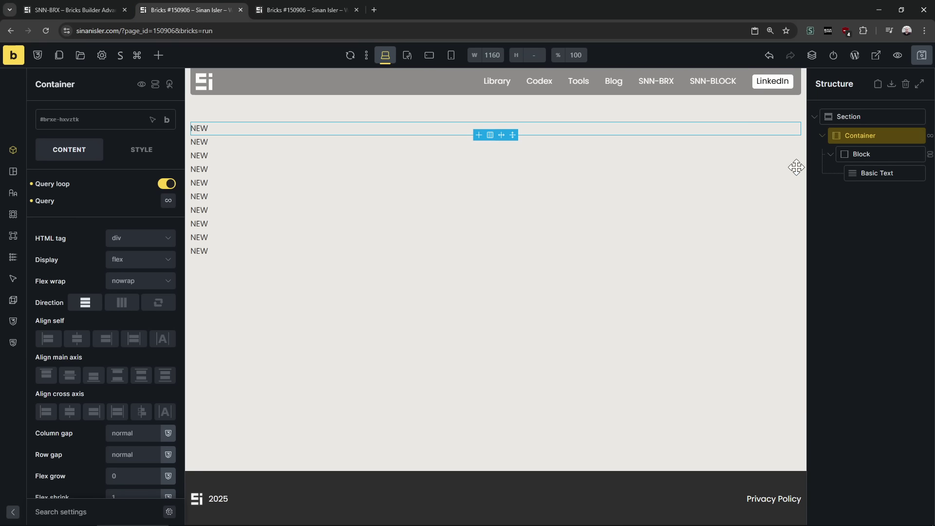
- Append a dash and the Post title dynamic tag after NEW in the Block's Basic Text
{"action": "left_click", "coordinate": [872, 174]}
{"action": "left_click", "coordinate": [131, 195]}
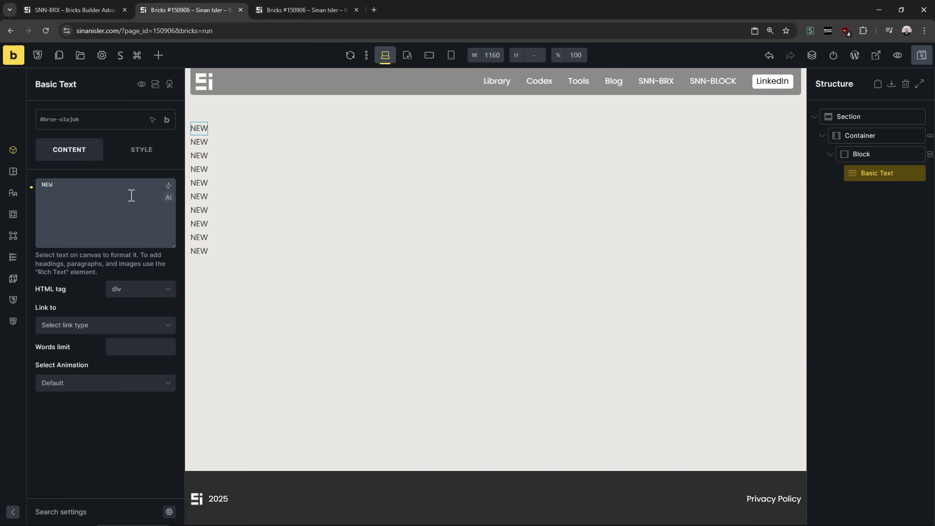
{"action": "type", "text": "-"}
{"action": "left_click", "coordinate": [168, 186]}
{"action": "left_click", "coordinate": [85, 298]}
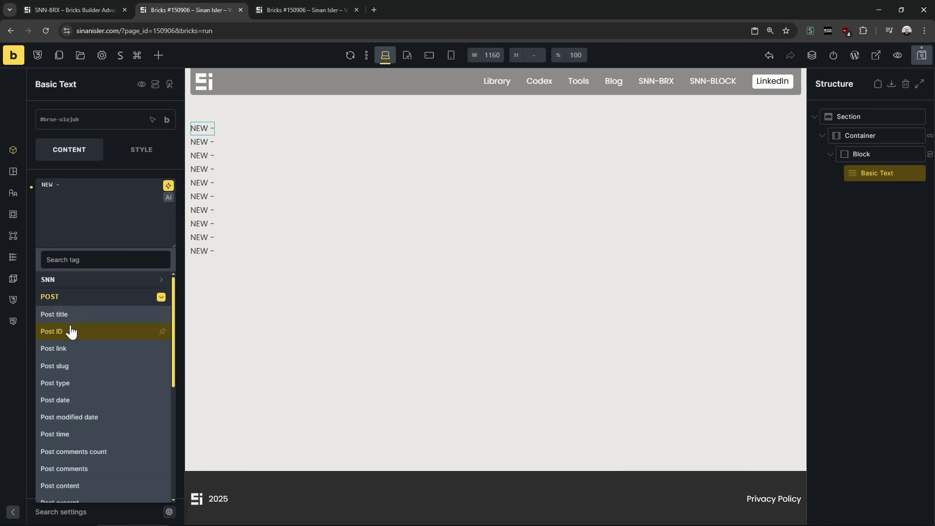
{"action": "left_click", "coordinate": [60, 314]}
- Reload the front-end preview and check the post titles beside the NEW text
{"action": "left_click", "coordinate": [299, 10]}
{"action": "key", "text": "F5"}
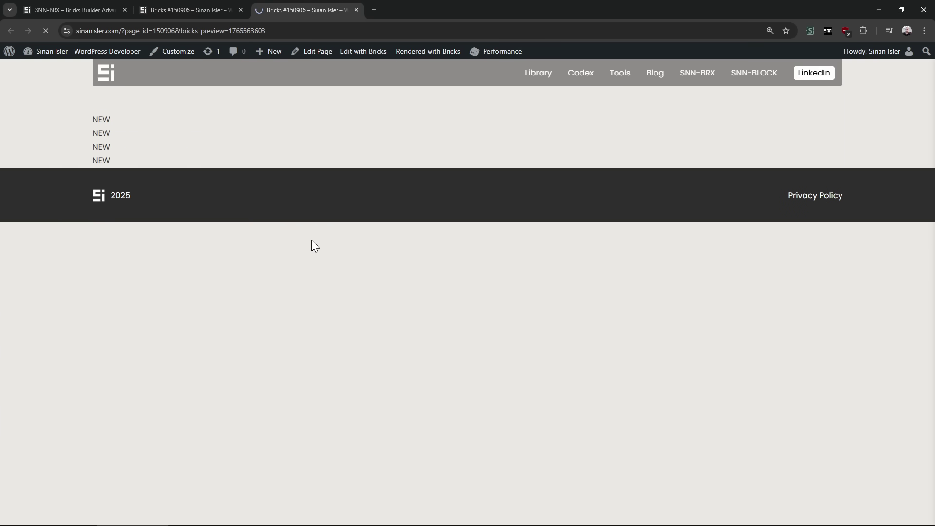
{"action": "left_click_drag", "start_coordinate": [115, 119], "coordinate": [156, 146]}
{"action": "left_click", "coordinate": [197, 10]}
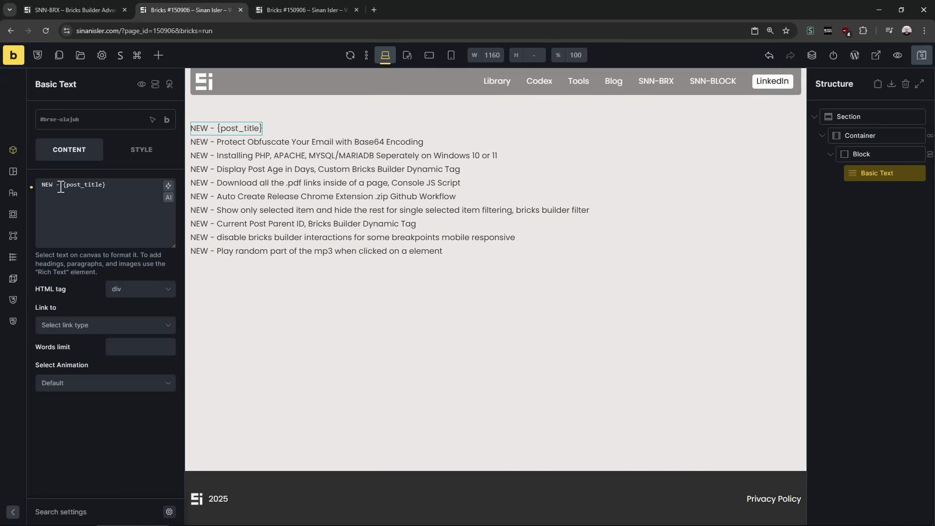
- Duplicate the Basic Text, placing one copy in the Container above the Block, and reduce the copy inside the Block to NEW
{"action": "key", "text": "ctrl+d"}
{"action": "left_click_drag", "start_coordinate": [875, 171], "coordinate": [879, 155]}
{"action": "left_click", "coordinate": [883, 190]}
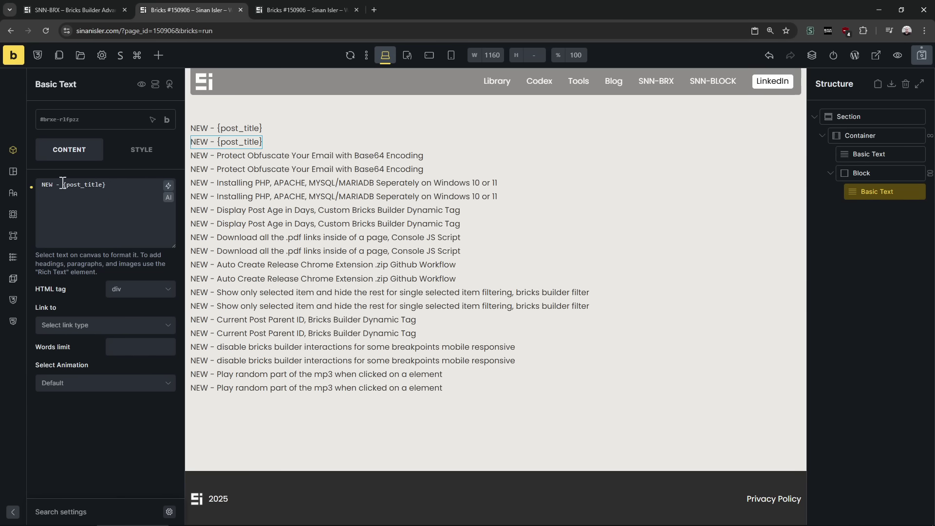
{"action": "left_click_drag", "start_coordinate": [52, 184], "coordinate": [107, 185]}
{"action": "key", "text": "BackSpace"}
- Remove the NEW and dash prefix from the Basic Text above the Block, keeping only the {post_title} tag
{"action": "left_click", "coordinate": [870, 154]}
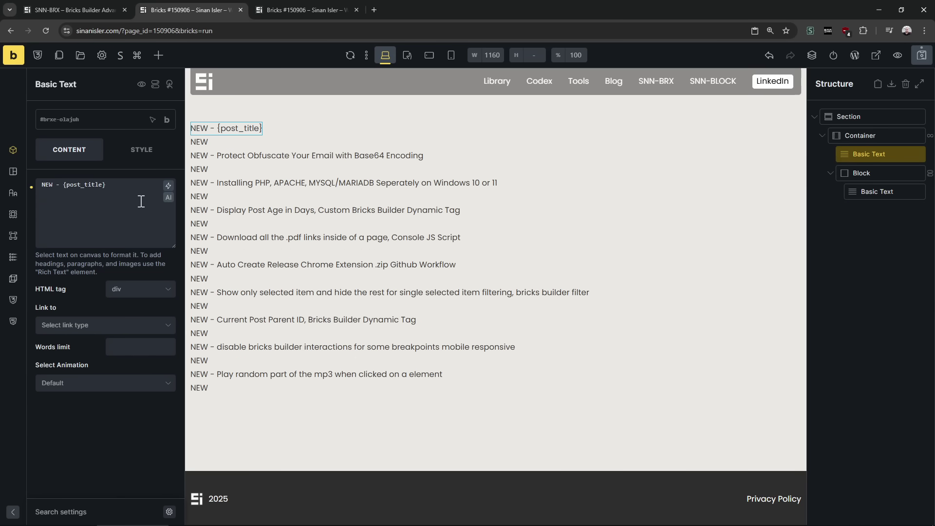
{"action": "left_click", "coordinate": [52, 187]}
{"action": "left_click_drag", "start_coordinate": [120, 185], "coordinate": [41, 185]}
{"action": "key", "text": "BackSpace"}
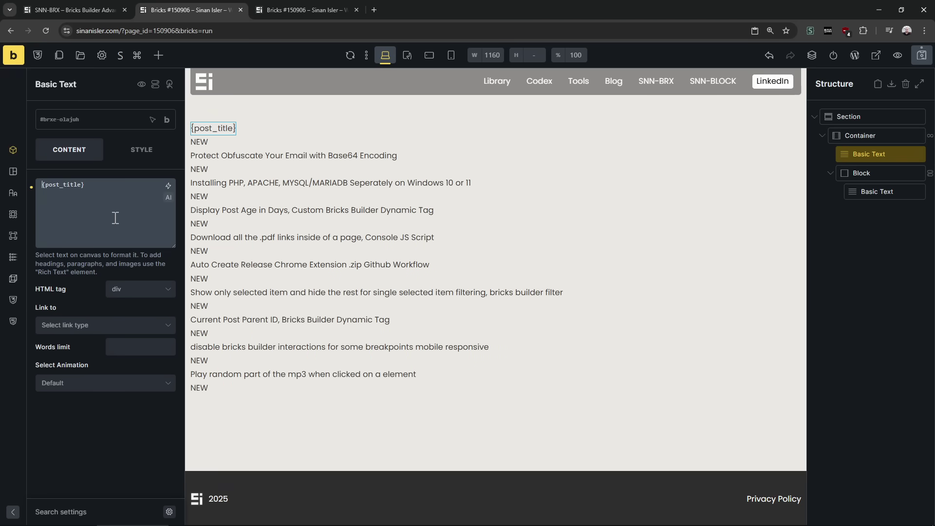
- Save the page and check in the front-end preview which post titles are followed by the NEW label
{"action": "left_click", "coordinate": [871, 192]}
{"action": "left_click", "coordinate": [878, 168]}
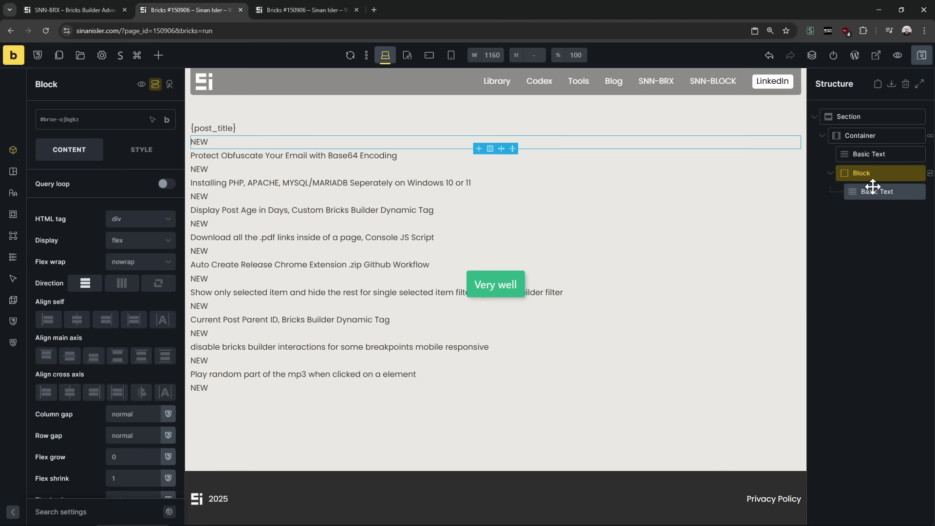
{"action": "left_click", "coordinate": [873, 188]}
{"action": "left_click", "coordinate": [881, 153]}
{"action": "left_click", "coordinate": [300, 12]}
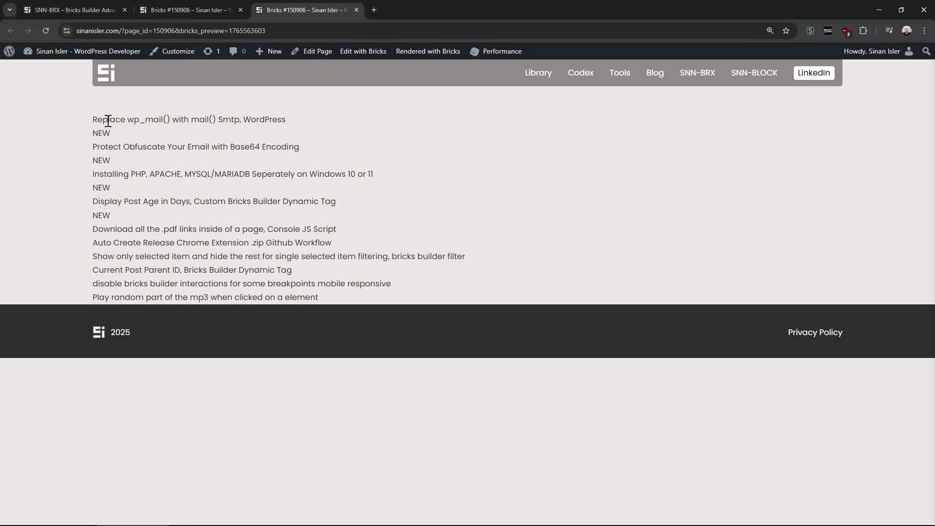
{"action": "triple_click", "coordinate": [124, 129]}
{"action": "left_click", "coordinate": [119, 129]}
{"action": "left_click_drag", "start_coordinate": [105, 202], "coordinate": [176, 282]}
{"action": "left_click", "coordinate": [174, 280]}
{"action": "left_click", "coordinate": [190, 10]}
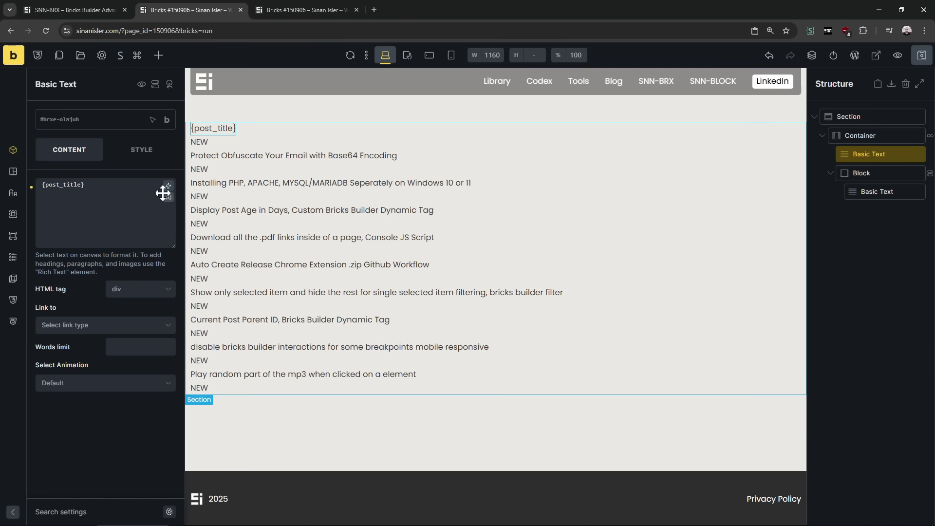
- Append a dash and the {post_date} dynamic tag after the post title in the Basic Text above the Block
{"action": "left_click", "coordinate": [125, 198]}
{"action": "type", "text": "-"}
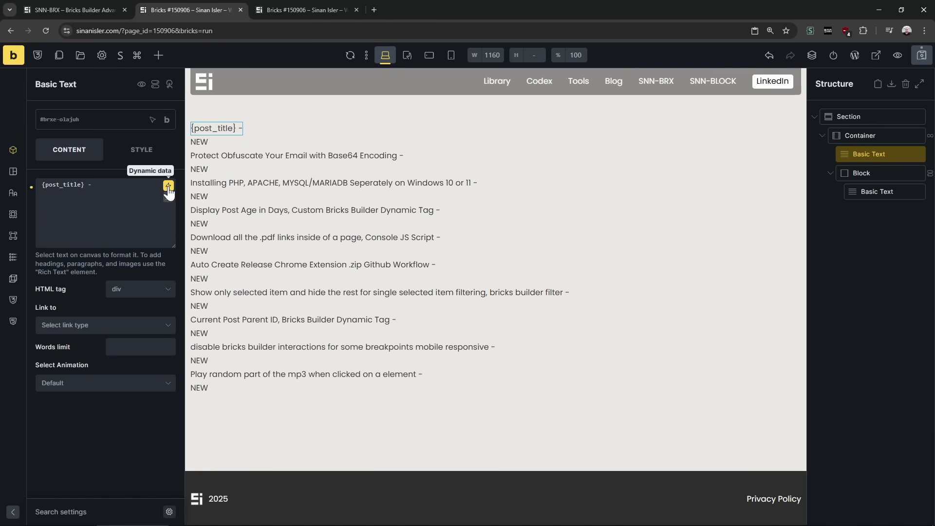
{"action": "left_click", "coordinate": [168, 186]}
{"action": "type", "text": "date"}
{"action": "left_click", "coordinate": [89, 307]}
- Compare the publication dates of posts with and without the NEW label in the front-end preview
{"action": "left_click", "coordinate": [292, 10]}
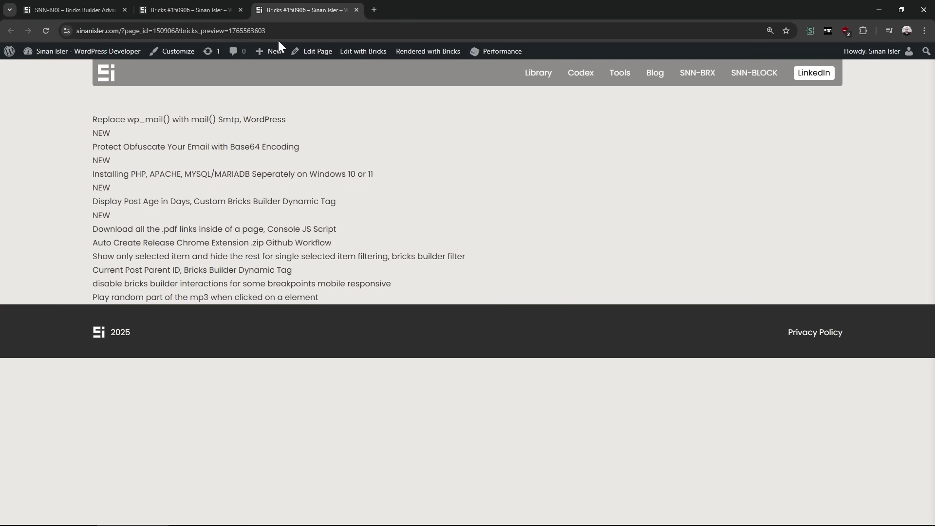
{"action": "left_click_drag", "start_coordinate": [319, 116], "coordinate": [92, 175]}
{"action": "left_click_drag", "start_coordinate": [355, 201], "coordinate": [392, 230]}
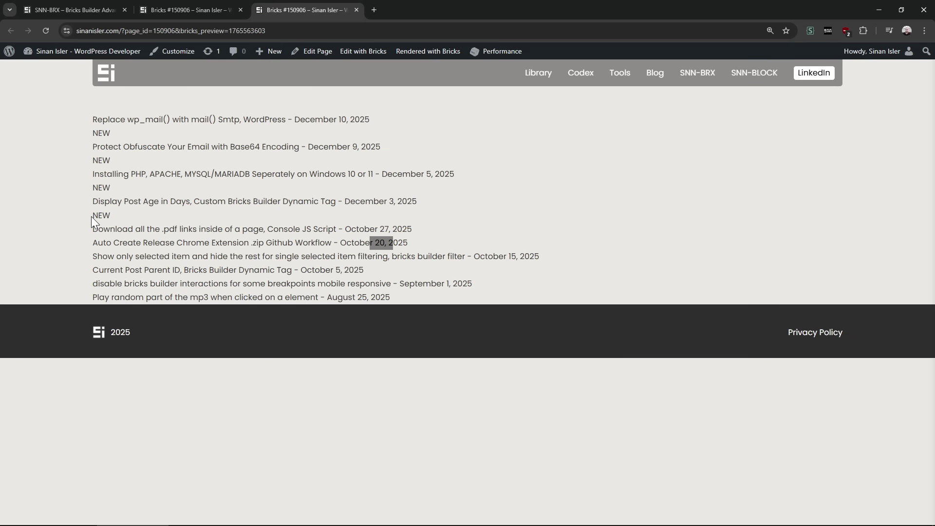
{"action": "left_click", "coordinate": [205, 10]}
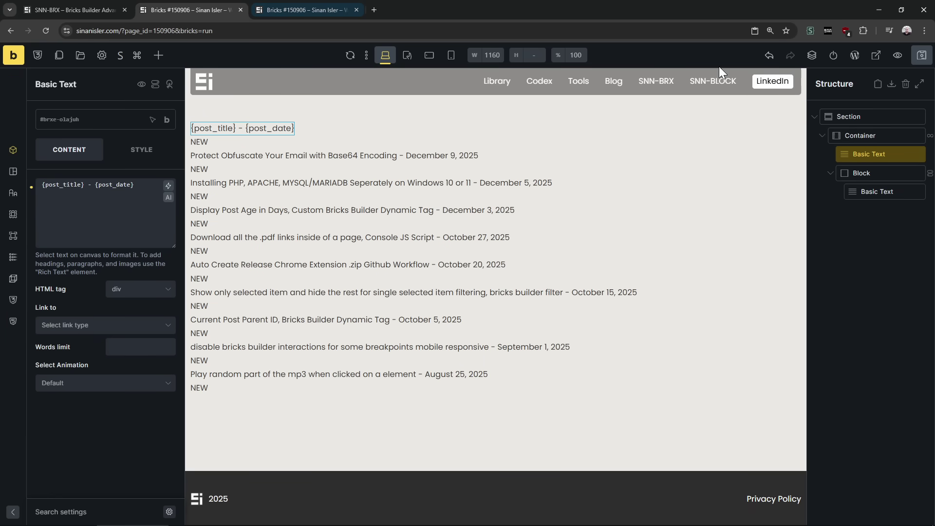
{"action": "left_click", "coordinate": [285, 8]}
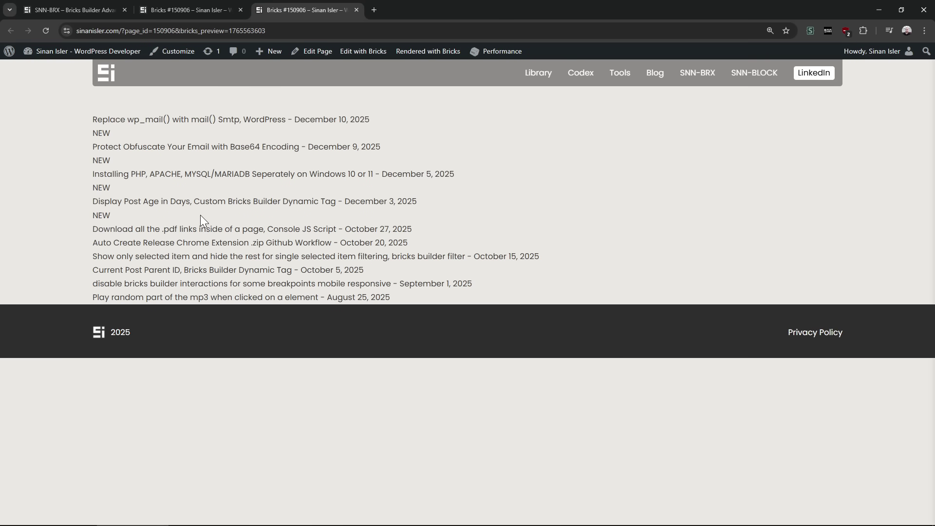
- Read the v0.266 changelog entry on REST API endpoint management and security for non-logged-in users
{"action": "left_click", "coordinate": [78, 9]}
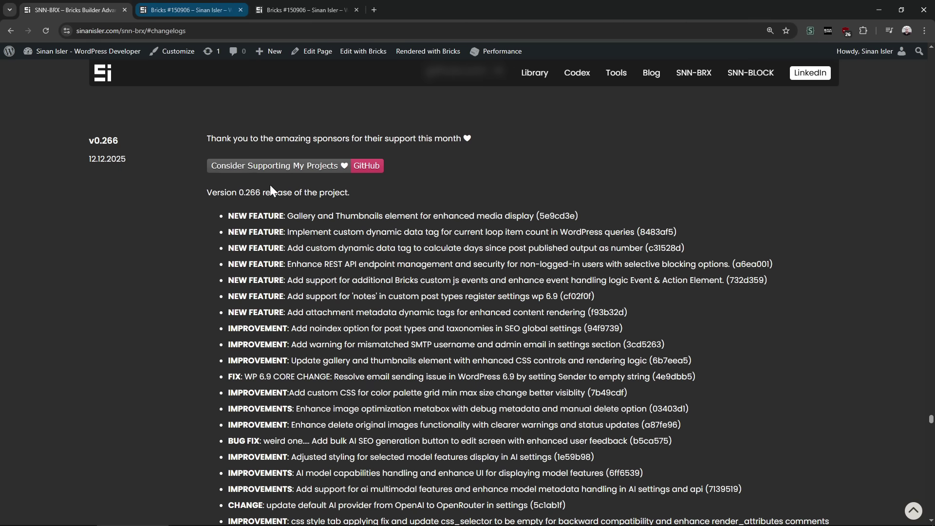
{"action": "left_click_drag", "start_coordinate": [333, 264], "coordinate": [472, 265]}
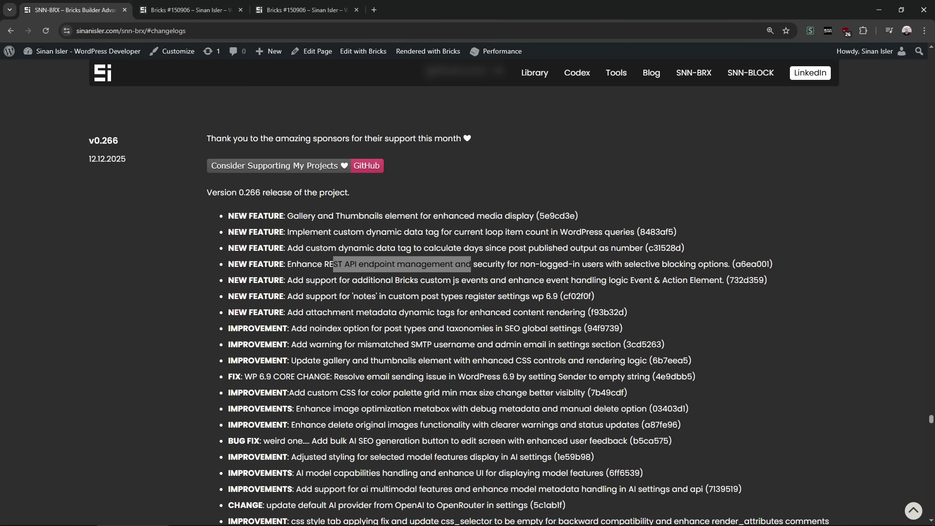
{"action": "left_click", "coordinate": [219, 10]}
- Open the site's WordPress dashboard in place of the builder and preview tabs and go to the SNN-BRX Security Settings
{"action": "left_click", "coordinate": [287, 9]}
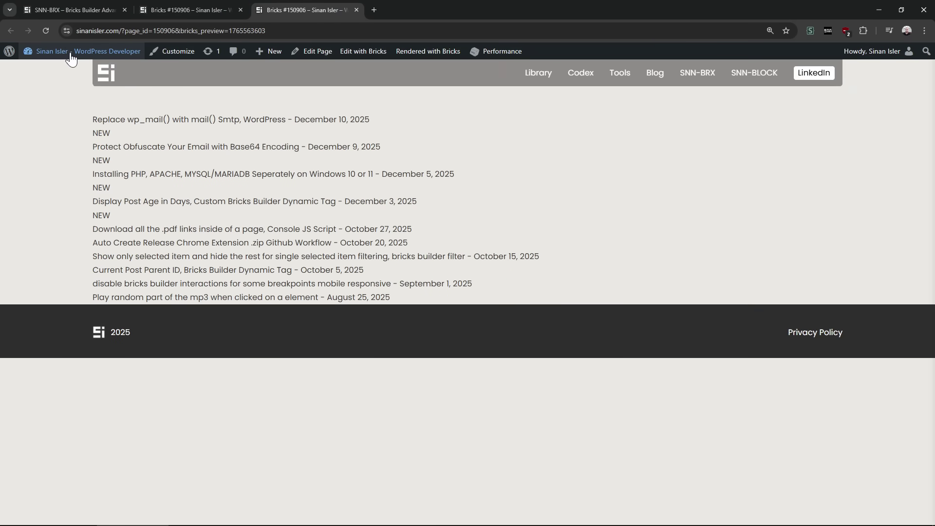
{"action": "middle_click", "coordinate": [77, 53]}
{"action": "left_click", "coordinate": [390, 6]}
{"action": "middle_click", "coordinate": [218, 6]}
{"action": "middle_click", "coordinate": [219, 6]}
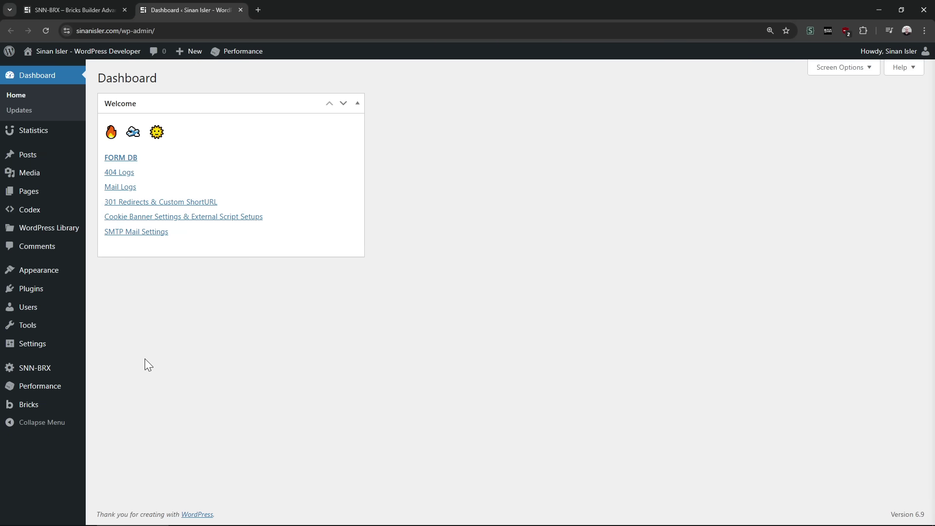
{"action": "mouse_move", "coordinate": [61, 372]}
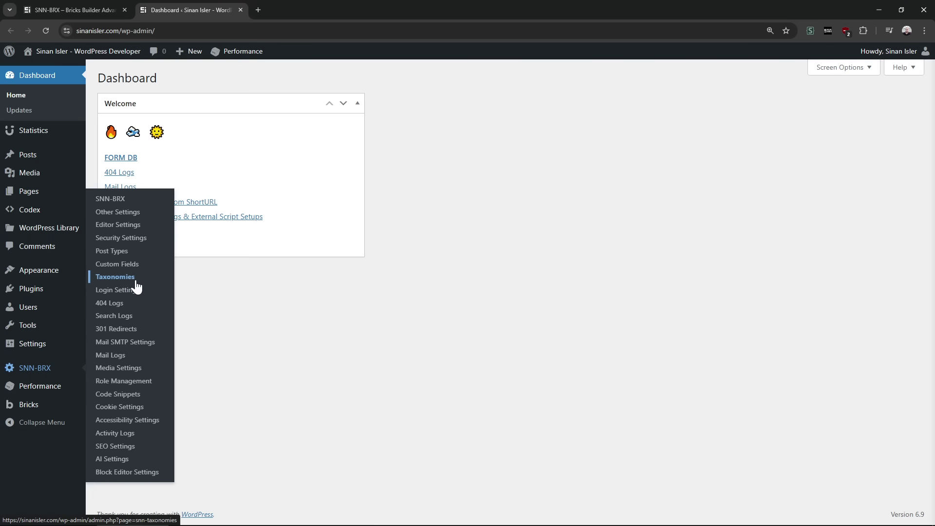
{"action": "left_click", "coordinate": [130, 238]}
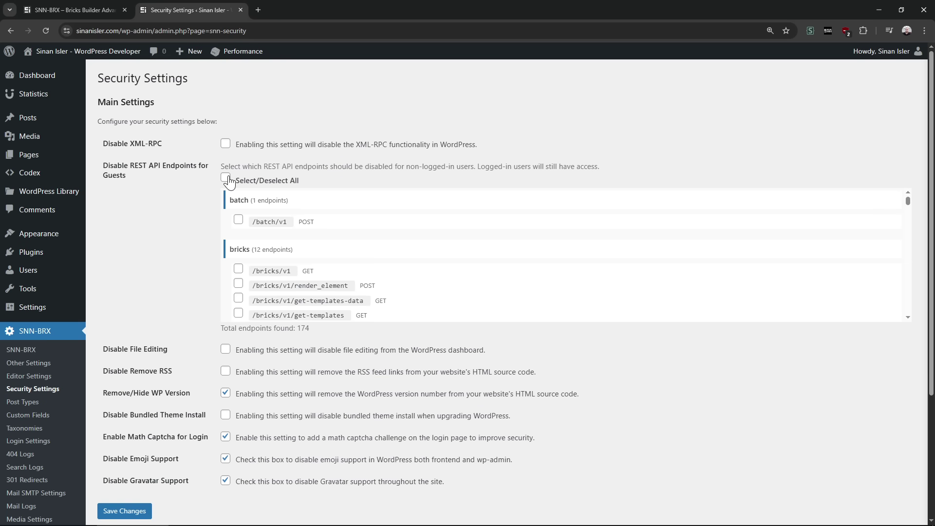
- Read the description of the Disable REST API Endpoints for Guests setting
{"action": "left_click_drag", "start_coordinate": [251, 166], "coordinate": [359, 166]}
{"action": "left_click", "coordinate": [455, 166]}
{"action": "left_click", "coordinate": [415, 170]}
- Mark all three oembed endpoints and all three snn endpoints as disabled for guests
{"action": "scroll", "coordinate": [302, 290], "scroll_direction": "down", "scroll_amount": 6}
{"action": "scroll", "coordinate": [236, 260], "scroll_direction": "down", "scroll_amount": 5}
{"action": "left_click", "coordinate": [238, 216]}
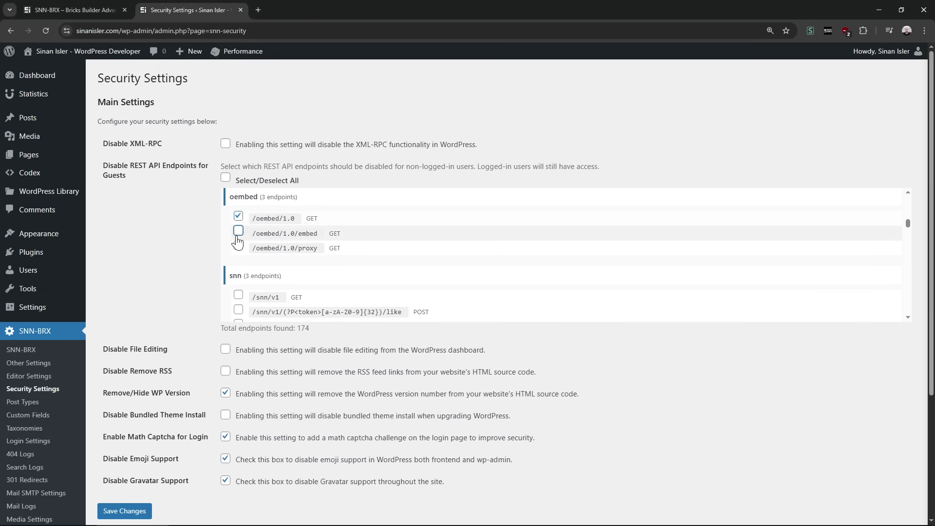
{"action": "left_click", "coordinate": [238, 230]}
{"action": "left_click", "coordinate": [238, 248]}
{"action": "left_click", "coordinate": [239, 295]}
{"action": "left_click", "coordinate": [238, 309]}
{"action": "scroll", "coordinate": [240, 287], "scroll_direction": "down", "scroll_amount": 1}
{"action": "left_click", "coordinate": [238, 277]}
- Mark the first four wp endpoints as disabled for guests, starting with /wp/v2 and /wp/v2/posts
{"action": "scroll", "coordinate": [238, 297], "scroll_direction": "down", "scroll_amount": 1}
{"action": "left_click", "coordinate": [238, 276]}
{"action": "left_click", "coordinate": [238, 291]}
{"action": "left_click", "coordinate": [238, 306]}
{"action": "left_click", "coordinate": [238, 319]}
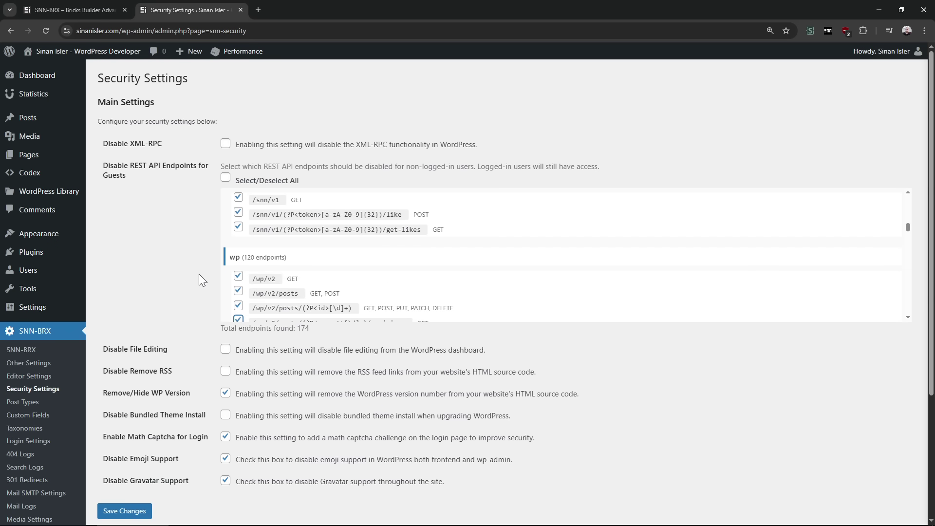
- Read the changelog entry on additional Bricks custom js events and the Event & Action Element
{"action": "left_click", "coordinate": [73, 10]}
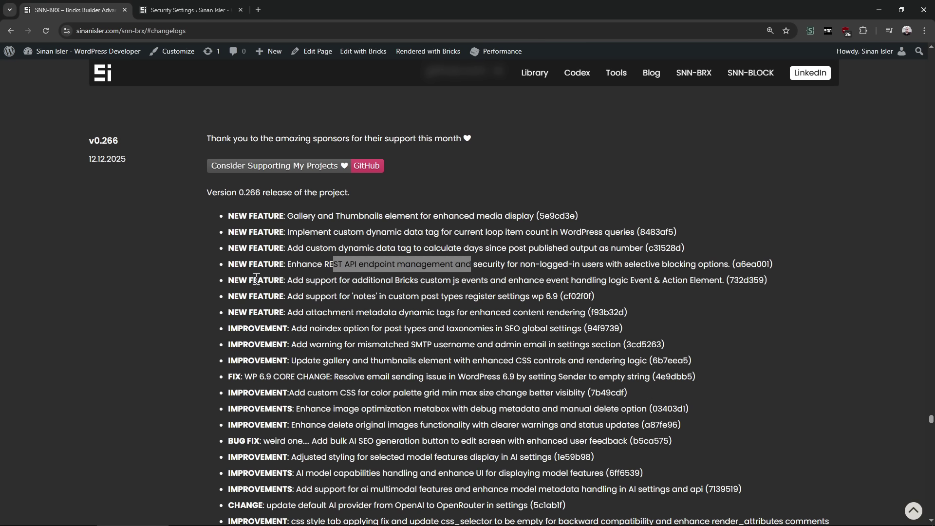
{"action": "left_click_drag", "start_coordinate": [257, 277], "coordinate": [555, 279]}
{"action": "left_click", "coordinate": [517, 277]}
{"action": "left_click_drag", "start_coordinate": [688, 280], "coordinate": [249, 276]}
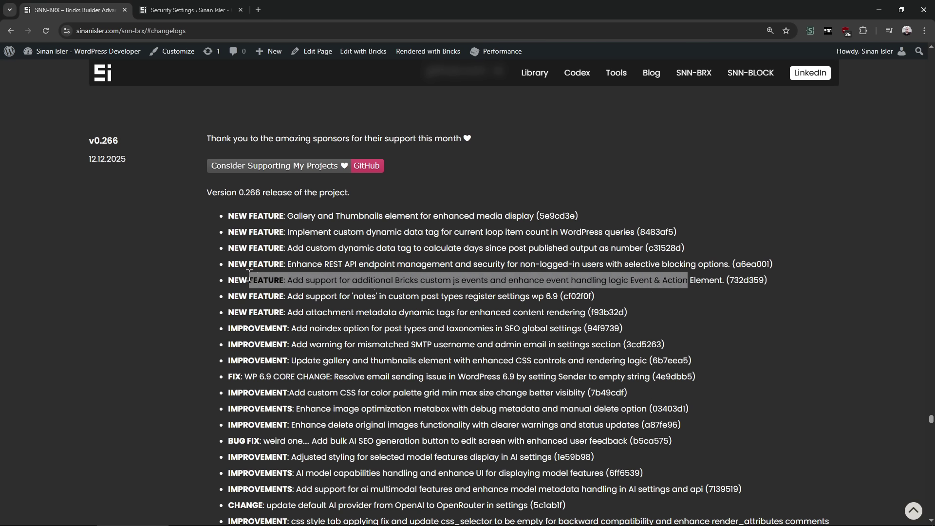
{"action": "left_click", "coordinate": [192, 304]}
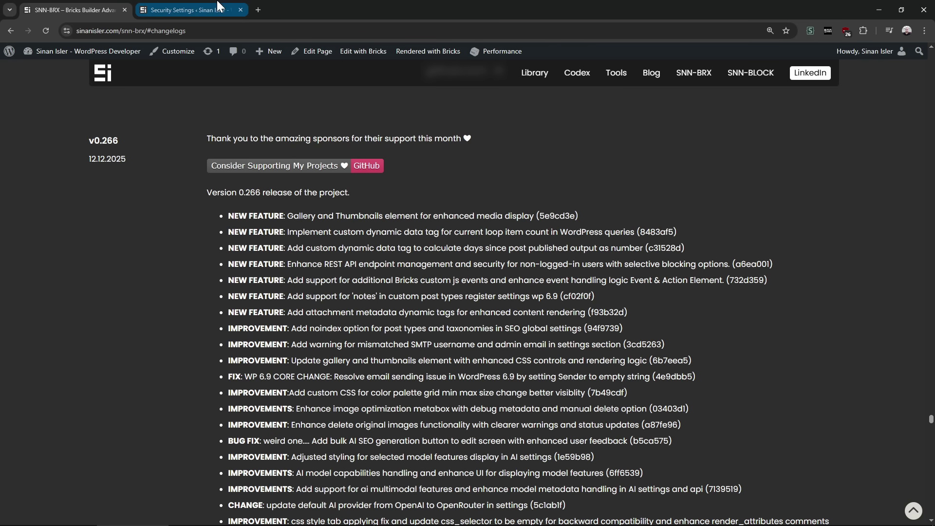
{"action": "left_click_drag", "start_coordinate": [299, 280], "coordinate": [526, 281]}
{"action": "left_click", "coordinate": [240, 281]}
- Open the WordPress Pages list, close the Security Settings, and edit the draft page Bricks #150906 with Bricks
{"action": "left_click", "coordinate": [184, 5]}
{"action": "key", "text": "ctrl+Tab"}
{"action": "left_click", "coordinate": [158, 4]}
{"action": "left_click", "coordinate": [47, 157], "text": "ctrl"}
{"action": "left_click", "coordinate": [306, 10], "text": "ctrl"}
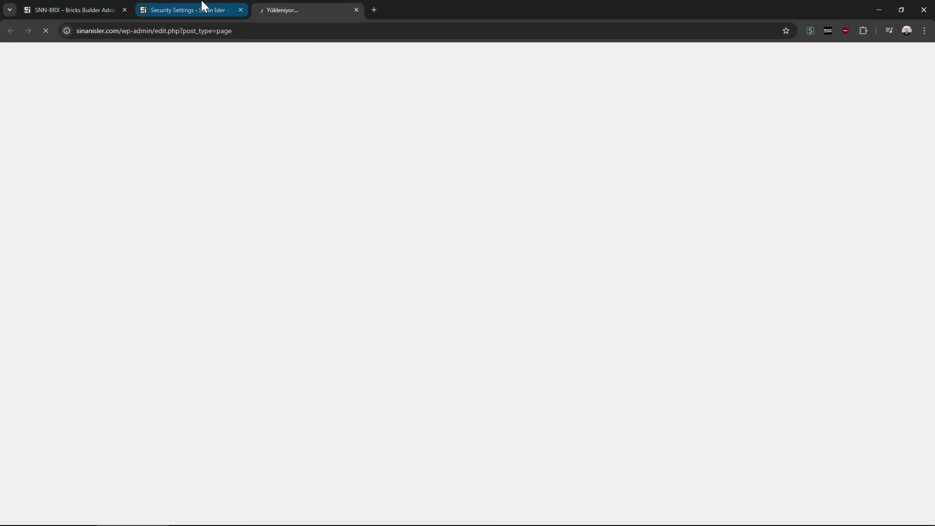
{"action": "middle_click", "coordinate": [201, 1]}
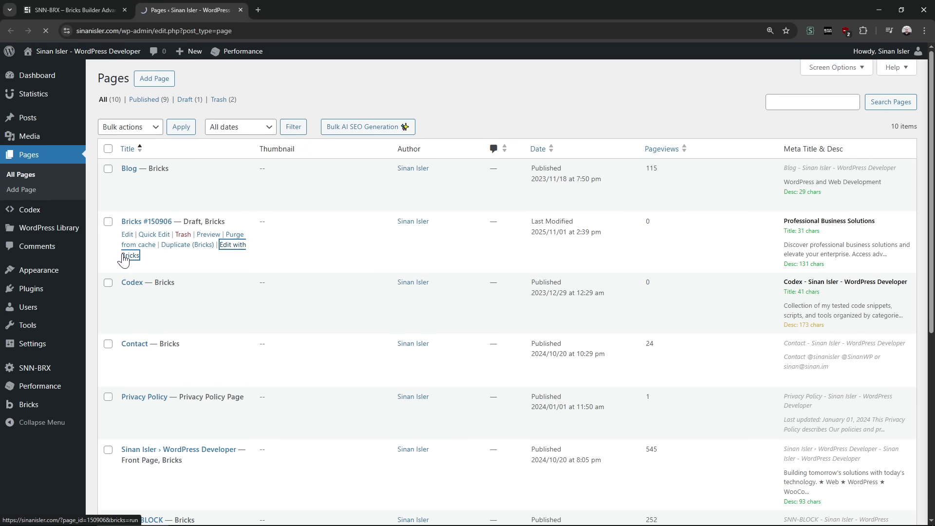
{"action": "left_click", "coordinate": [123, 256]}
- Examine the "Bricks custom js events" wording in the v0.266 changelog
{"action": "left_click", "coordinate": [84, 7]}
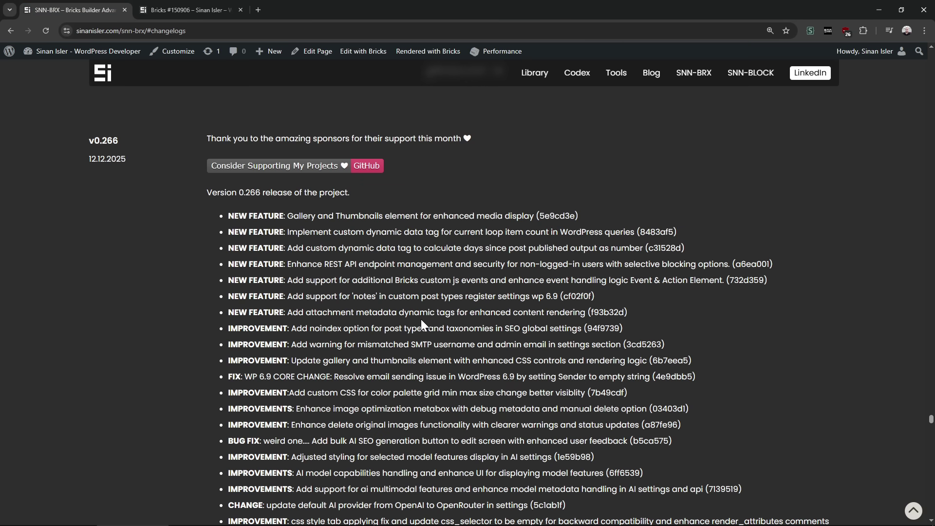
{"action": "left_click_drag", "start_coordinate": [492, 281], "coordinate": [463, 280]}
{"action": "left_click", "coordinate": [399, 281]}
{"action": "double_click", "coordinate": [407, 282]}
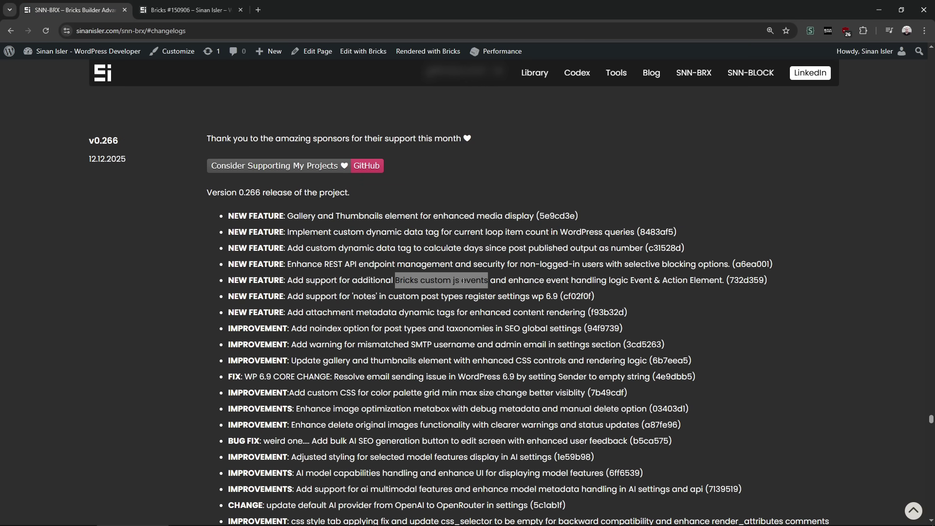
- Return to the Bricks #150906 page in the builder and delete its Section with all the elements inside
{"action": "left_click", "coordinate": [188, 10]}
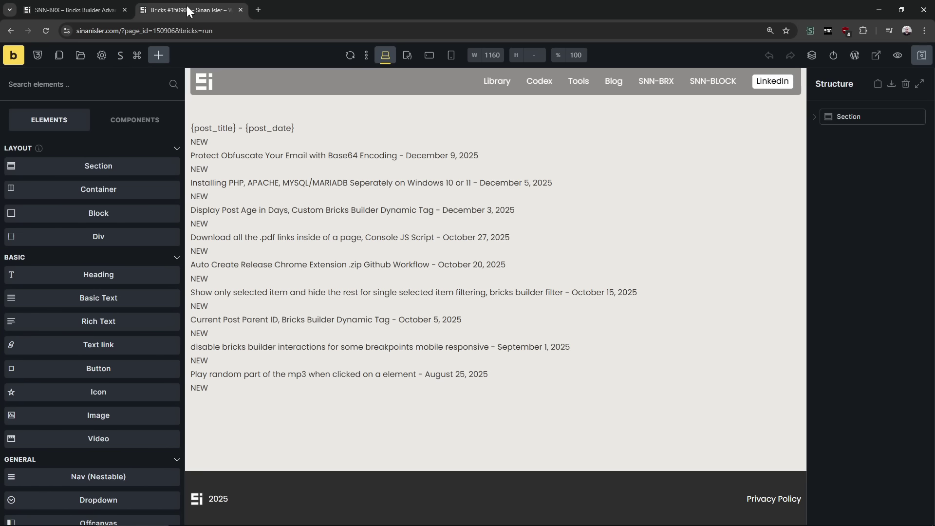
{"action": "left_click", "coordinate": [920, 84]}
{"action": "right_click", "coordinate": [876, 128]}
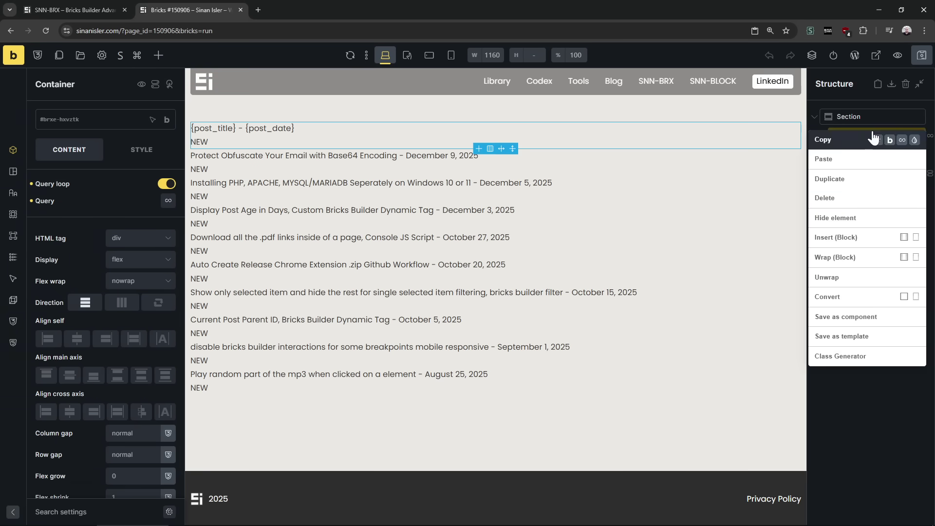
{"action": "left_click", "coordinate": [909, 118]}
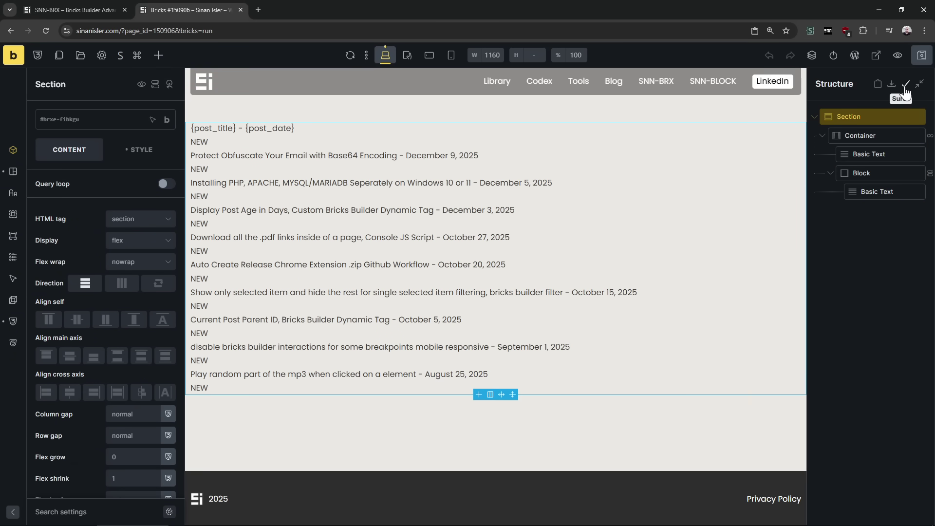
{"action": "left_click", "coordinate": [905, 84]}
- Add a new section to the empty page and set its top padding to 100
{"action": "left_click", "coordinate": [458, 108]}
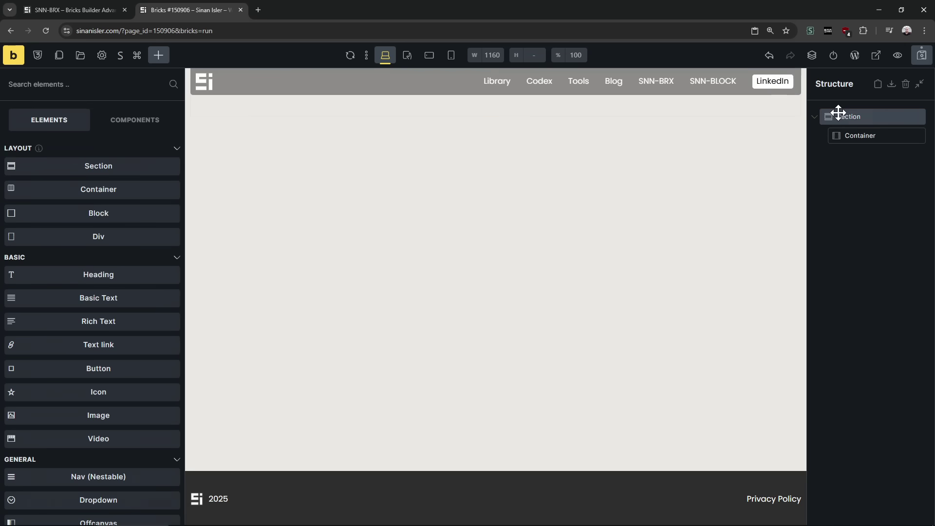
{"action": "left_click", "coordinate": [838, 113]}
{"action": "left_click", "coordinate": [125, 154]}
{"action": "left_click", "coordinate": [101, 197]}
{"action": "left_click", "coordinate": [120, 341]}
{"action": "type", "text": "10"}
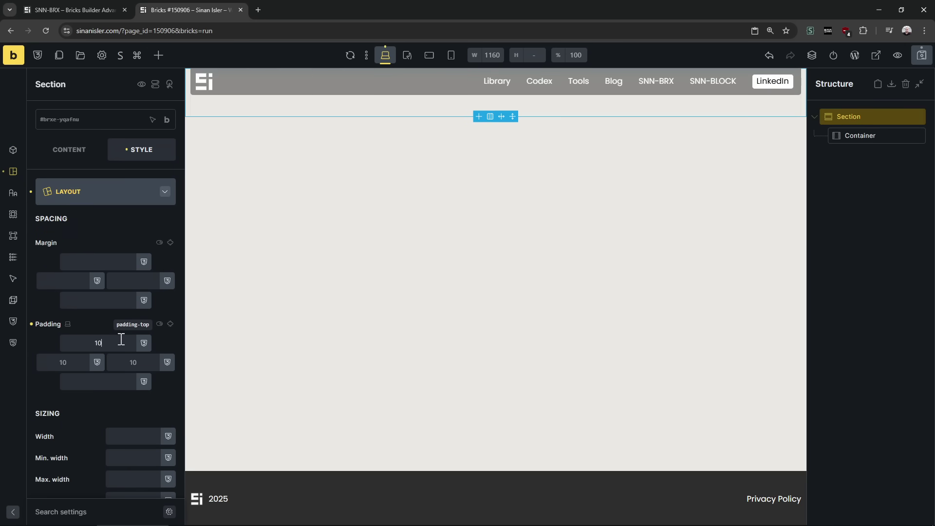
{"action": "type", "text": "0"}
- Search the elements for "even" and place an Event ⇄ Action element inside the section's container
{"action": "left_click", "coordinate": [306, 128]}
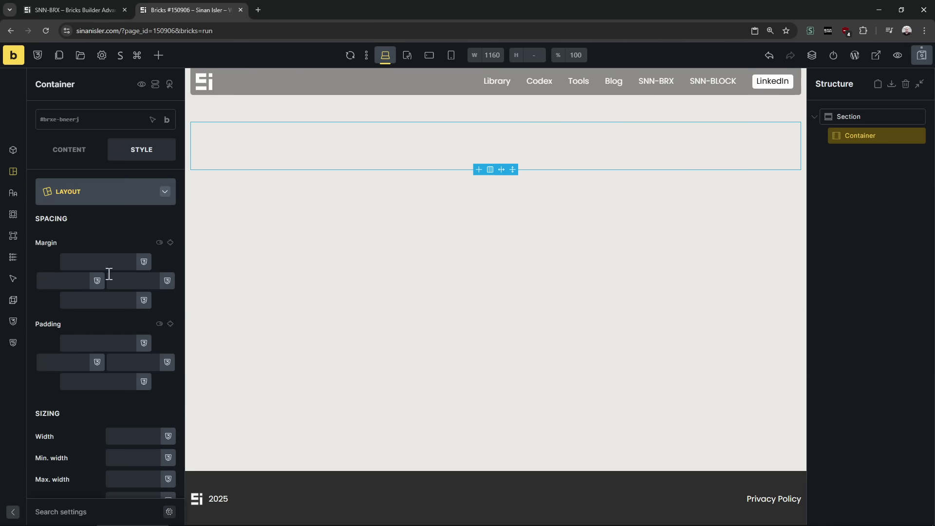
{"action": "left_click", "coordinate": [70, 150]}
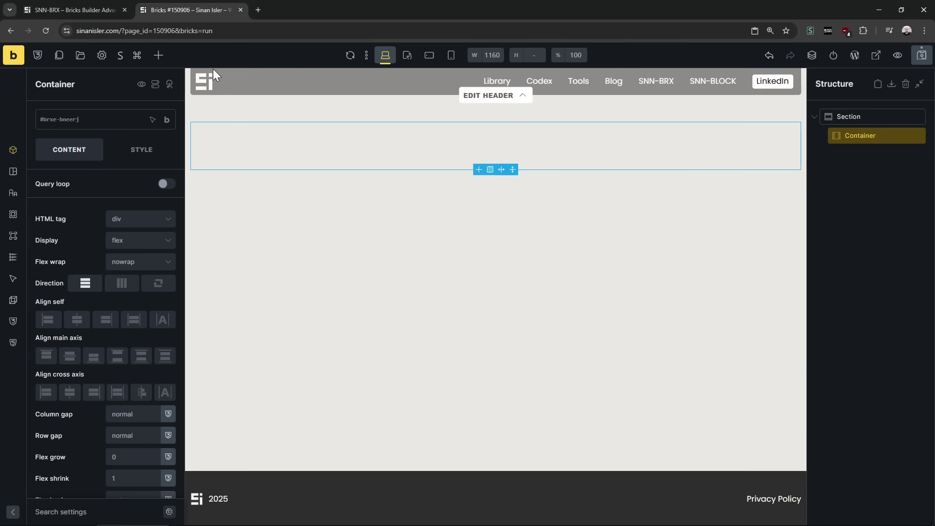
{"action": "left_click", "coordinate": [161, 54]}
{"action": "type", "text": "even"}
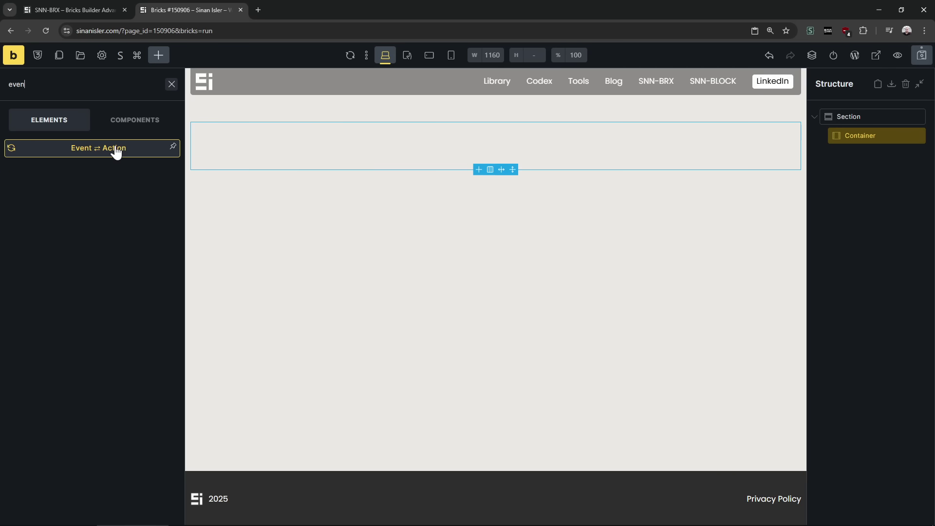
{"action": "left_click_drag", "start_coordinate": [111, 150], "coordinate": [875, 154]}
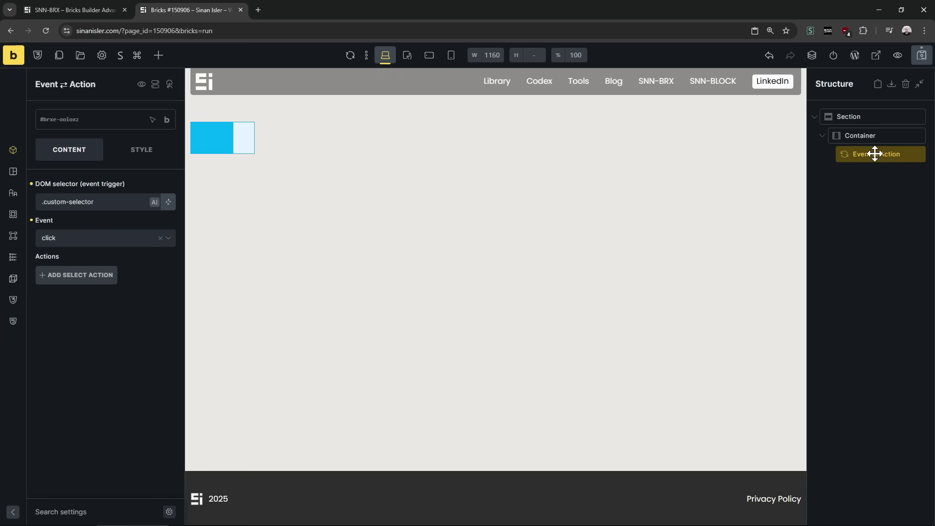
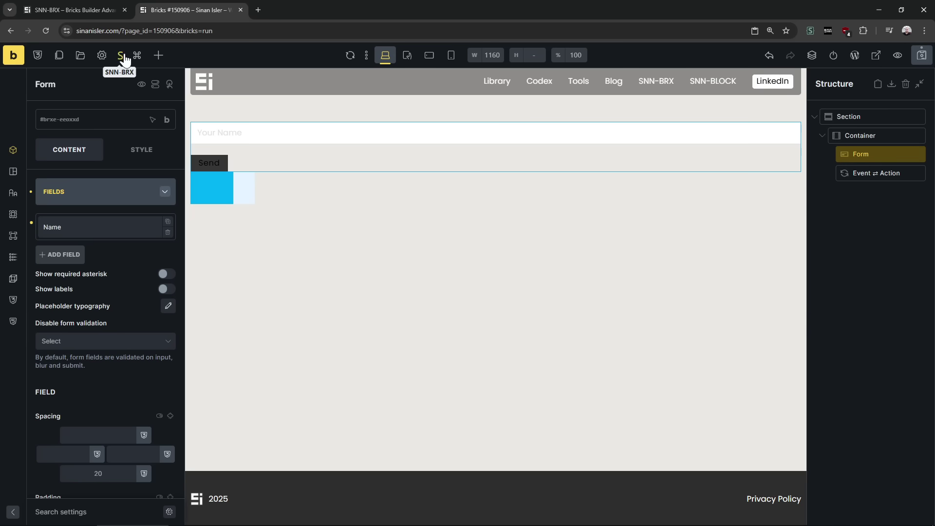
- Insert a Basic Text element between the Form and the Event ⇄ Action element
{"action": "left_click", "coordinate": [158, 55]}
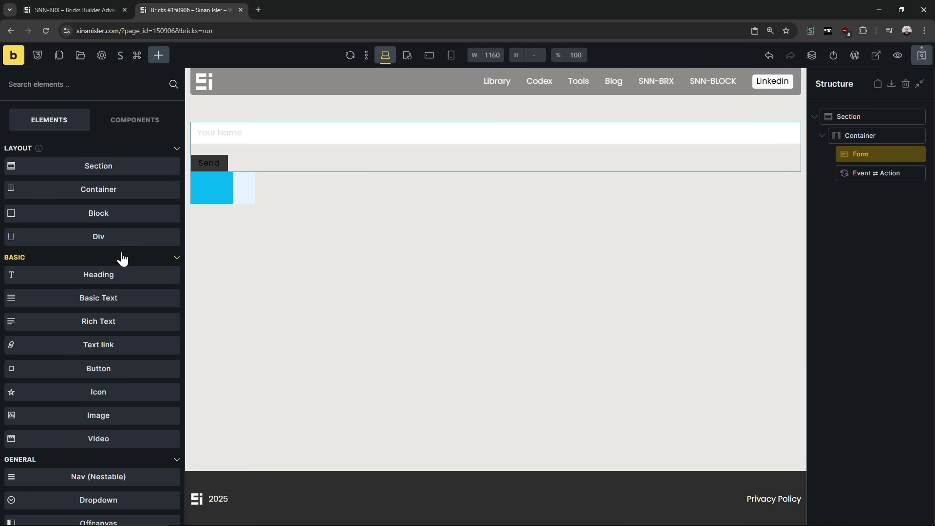
{"action": "type", "text": "but"}
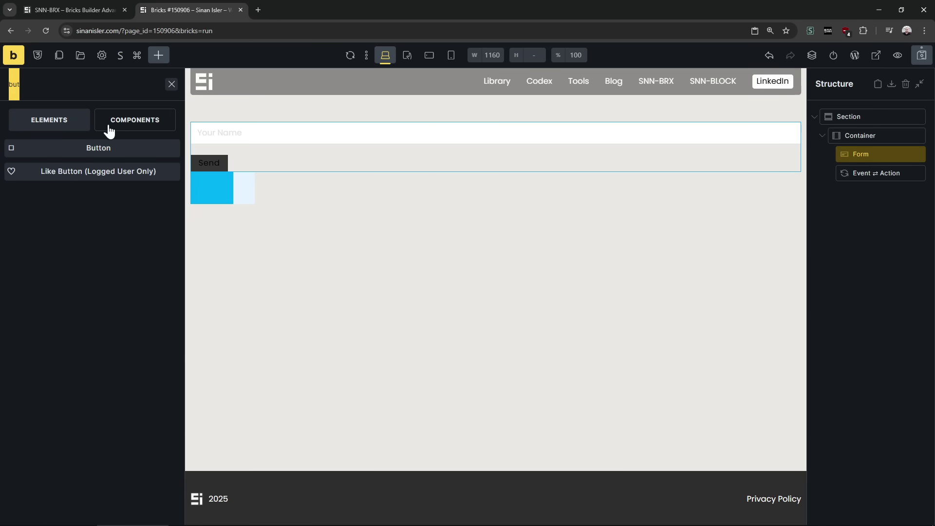
{"action": "key", "text": "BackSpace"}
{"action": "left_click", "coordinate": [112, 298]}
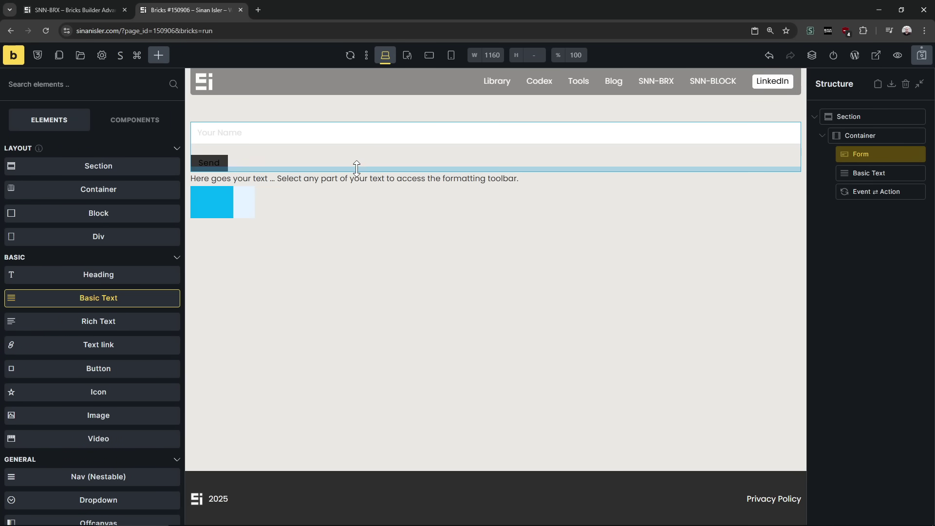
- Replace the Basic Text placeholder with "this is my message" repeated ten times
{"action": "left_click", "coordinate": [82, 201]}
{"action": "key", "text": "ctrl+a"}
{"action": "type", "text": "this "}
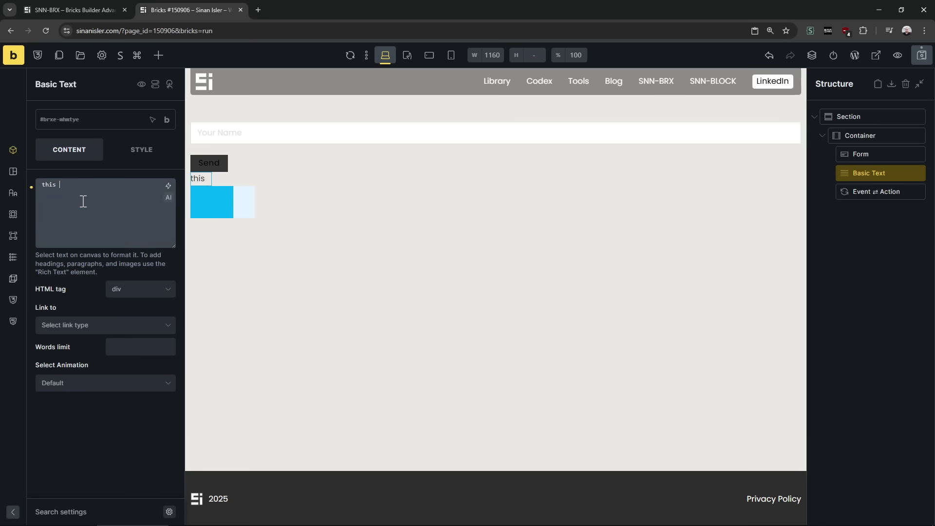
{"action": "type", "text": "is my message"}
{"action": "key", "text": "ctrl+a"}
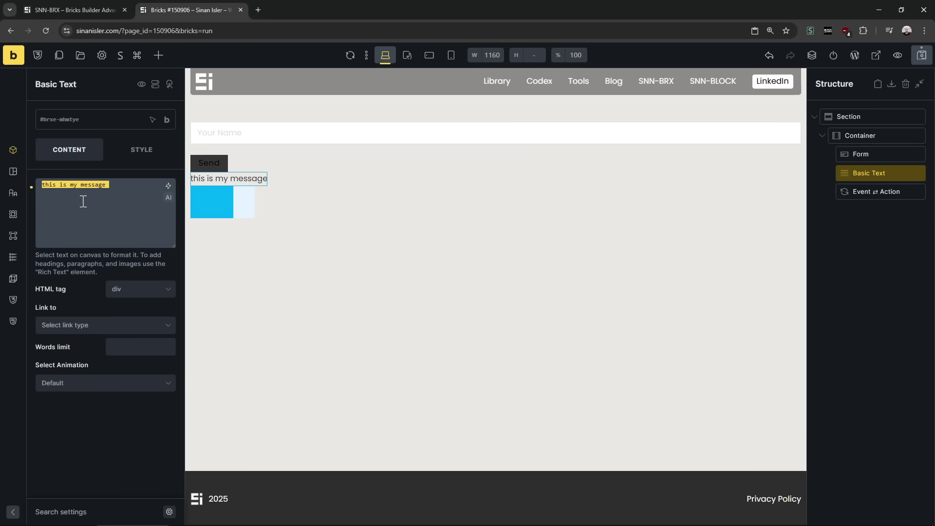
{"action": "key", "text": "ctrl+c"}
{"action": "key", "text": "Right"}
{"action": "key", "text": "ctrl+v"}
{"action": "key", "text": "ctrl+v"}
{"action": "key", "text": "ctrl+v"}
{"action": "key", "text": "ctrl+v"}
{"action": "key", "text": "ctrl+v"}
{"action": "key", "text": "ctrl+v"}
{"action": "key", "text": "ctrl+v"}
{"action": "key", "text": "ctrl+v"}
{"action": "key", "text": "ctrl+v"}
- Give the Basic Text element the green background color #4caf50
{"action": "left_click", "coordinate": [139, 149]}
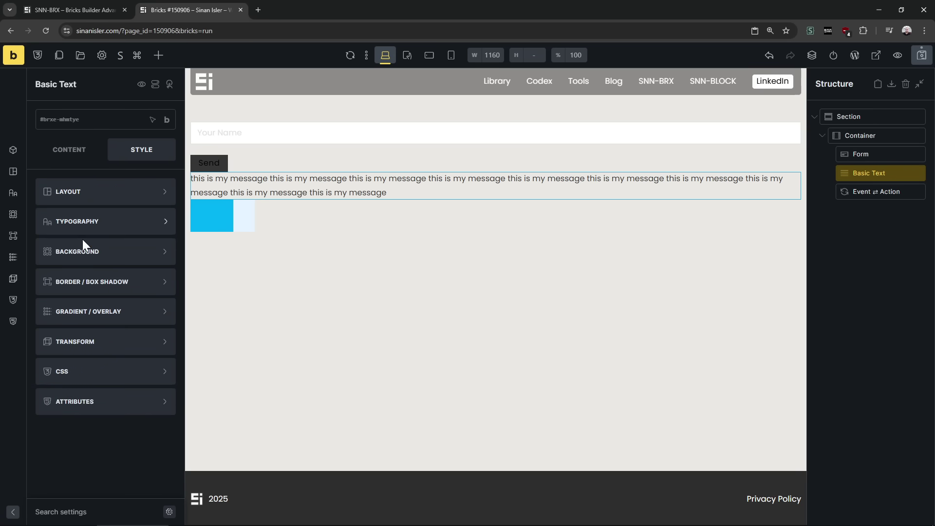
{"action": "left_click", "coordinate": [83, 244]}
{"action": "left_click", "coordinate": [168, 282]}
{"action": "left_click", "coordinate": [71, 328]}
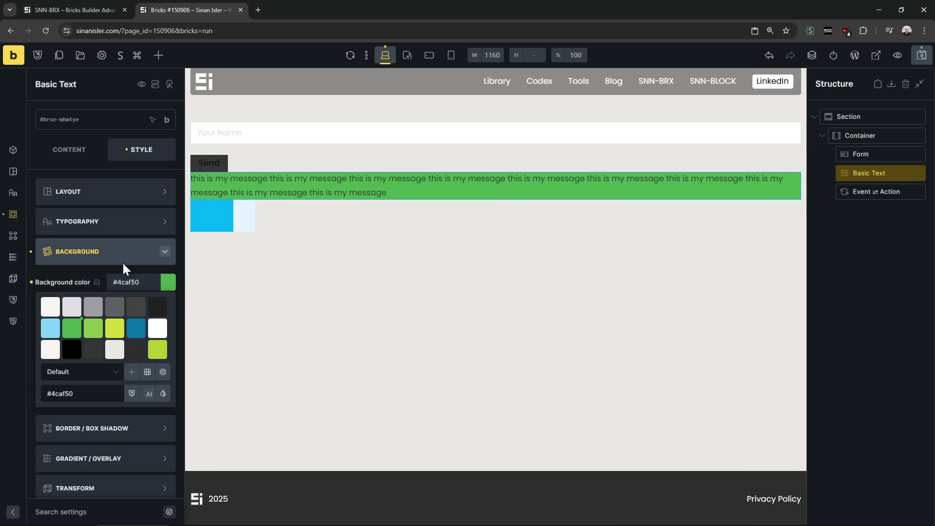
{"action": "left_click", "coordinate": [141, 225]}
{"action": "left_click", "coordinate": [135, 254]}
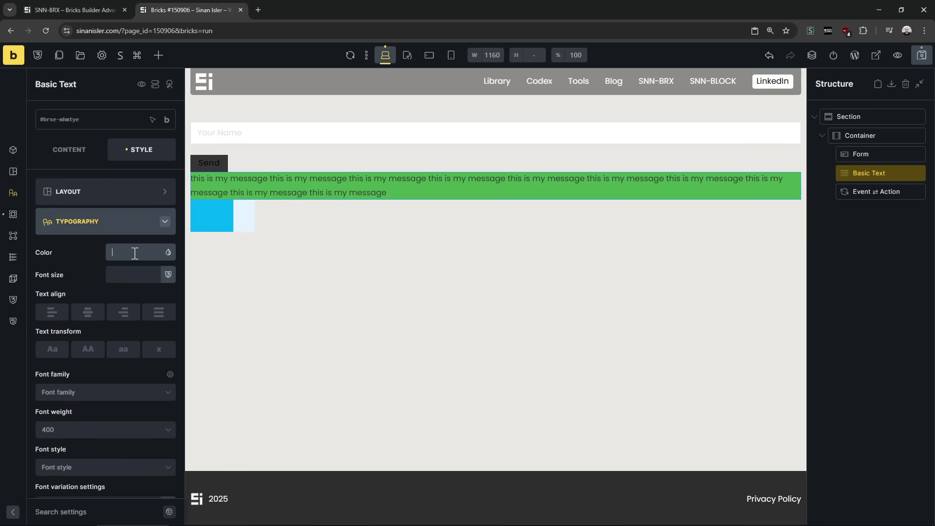
{"action": "type", "text": "20"}
{"action": "key", "text": "BackSpace"}
{"action": "key", "text": "BackSpace"}
{"action": "left_click", "coordinate": [285, 179]}
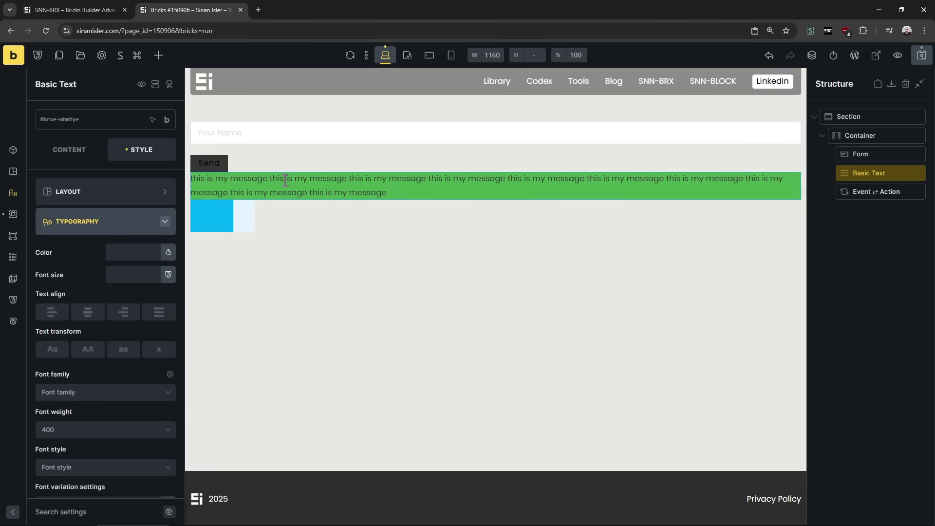
- Set the Basic Text element's display property to none in its layout styles
{"action": "left_click", "coordinate": [142, 192]}
{"action": "scroll", "coordinate": [137, 292], "scroll_direction": "down", "scroll_amount": 5}
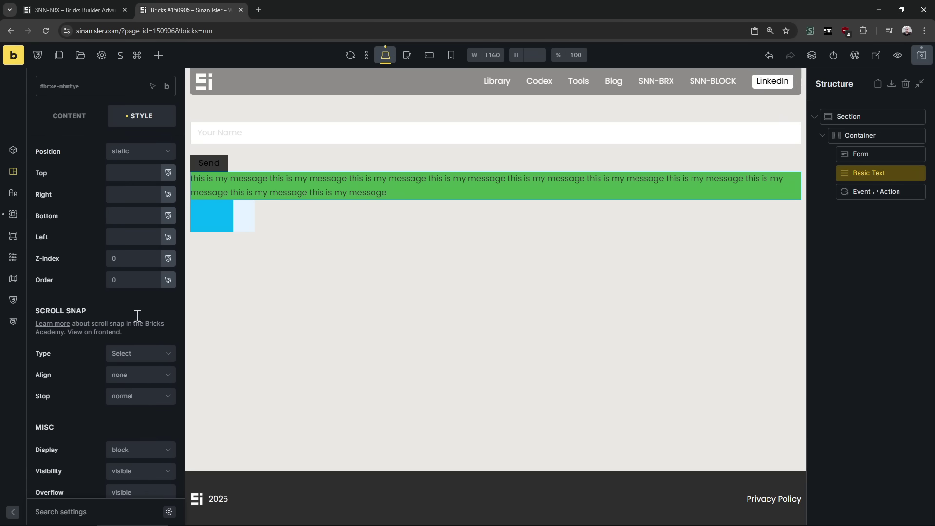
{"action": "scroll", "coordinate": [138, 315], "scroll_direction": "down", "scroll_amount": 1}
{"action": "left_click", "coordinate": [136, 388]}
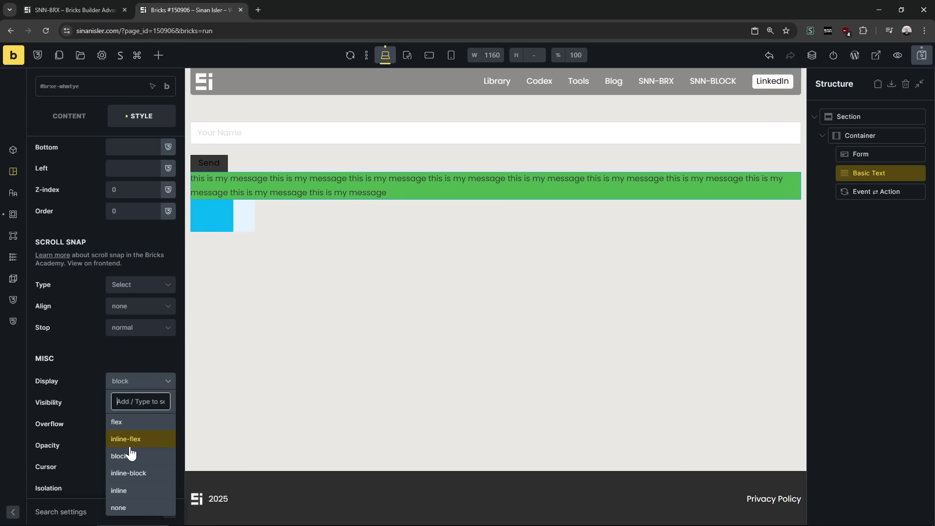
{"action": "left_click", "coordinate": [132, 512]}
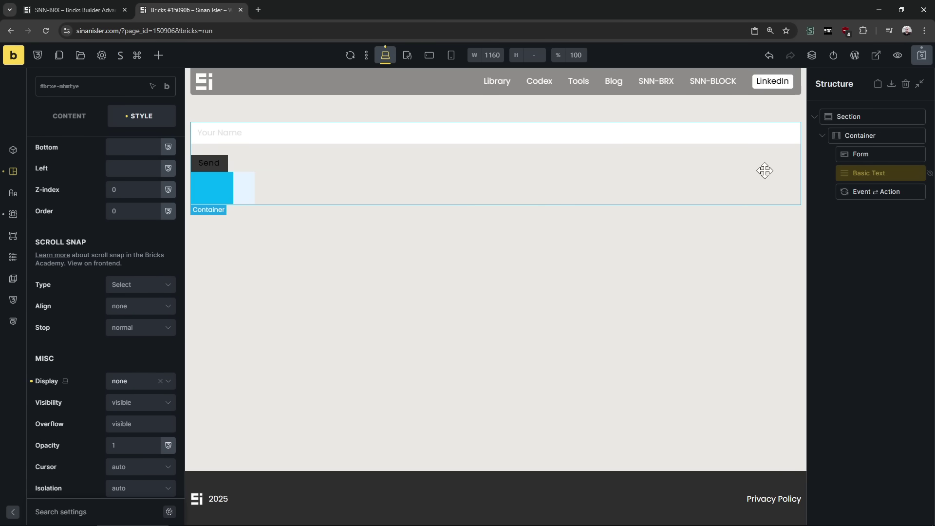
- Copy the Form's CSS ID and use it, #brxe-eeoxxd, as the Event ⇄ Action element's event trigger selector
{"action": "right_click", "coordinate": [870, 174]}
{"action": "left_click", "coordinate": [859, 153]}
{"action": "right_click", "coordinate": [868, 155]}
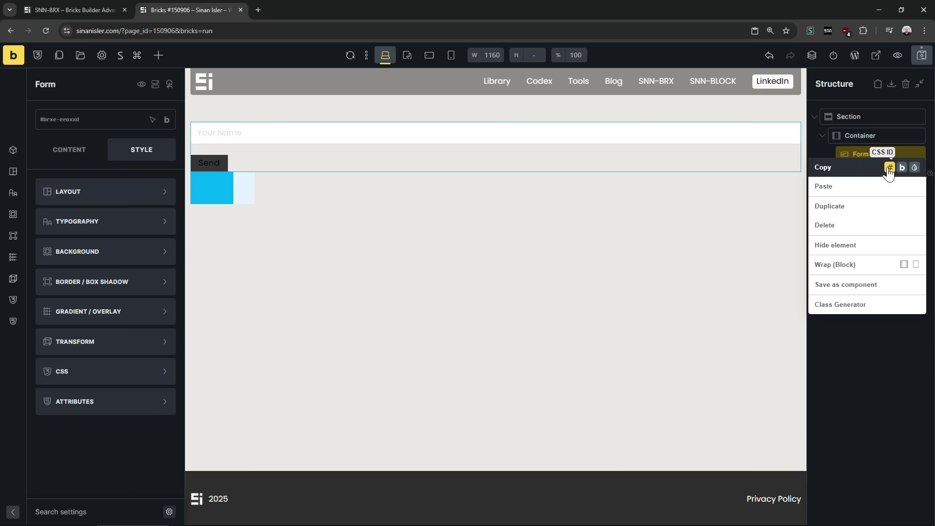
{"action": "left_click", "coordinate": [889, 165]}
{"action": "left_click", "coordinate": [878, 191]}
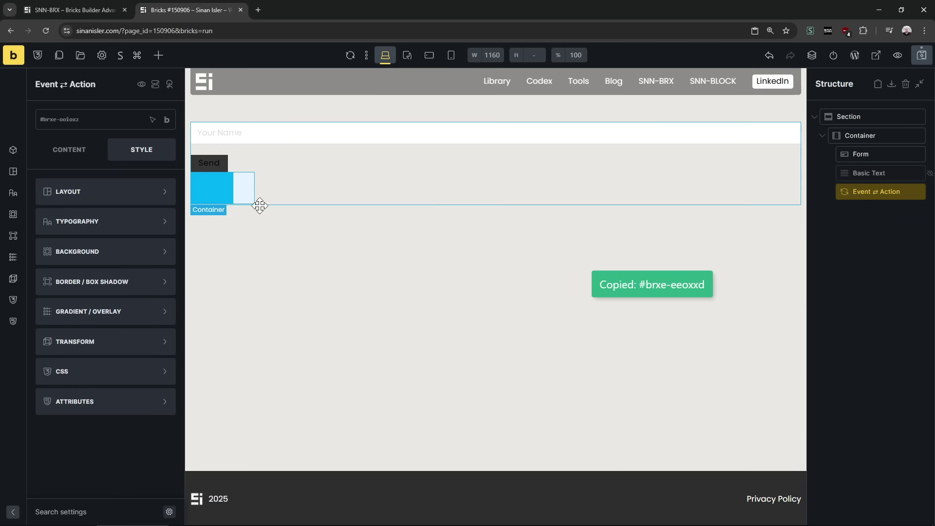
{"action": "left_click", "coordinate": [74, 154]}
{"action": "left_click", "coordinate": [101, 198]}
{"action": "key", "text": "ctrl+v"}
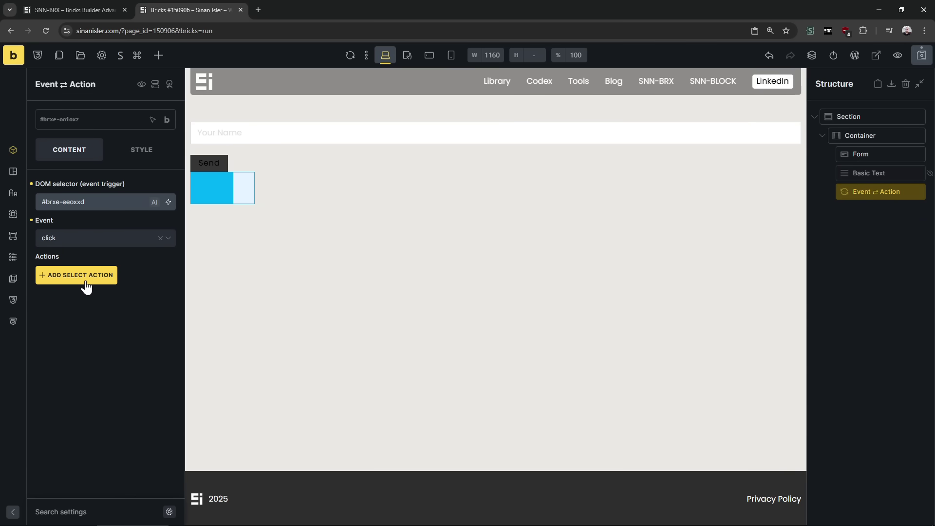
- Look through the form and bricks events and set the trigger event to bricks/form/success
{"action": "left_click", "coordinate": [97, 243]}
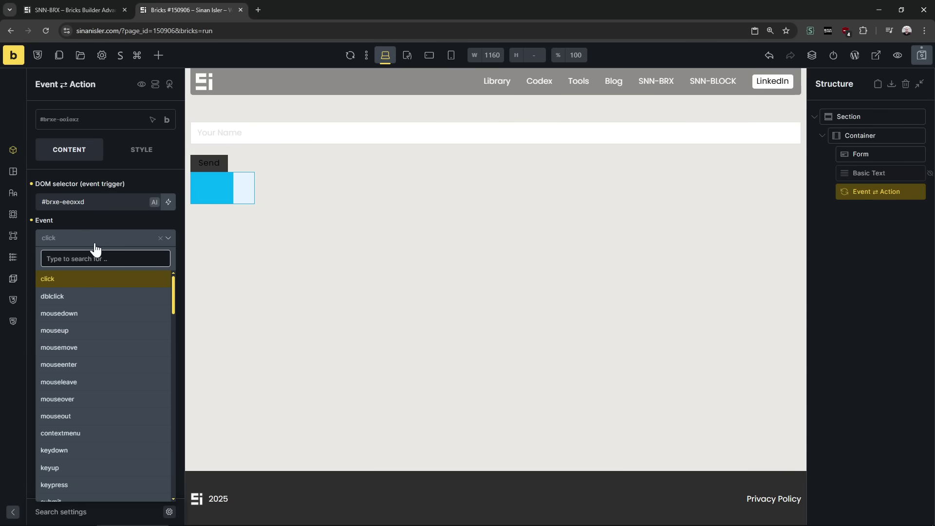
{"action": "type", "text": "form"}
{"action": "key", "text": "ctrl+a"}
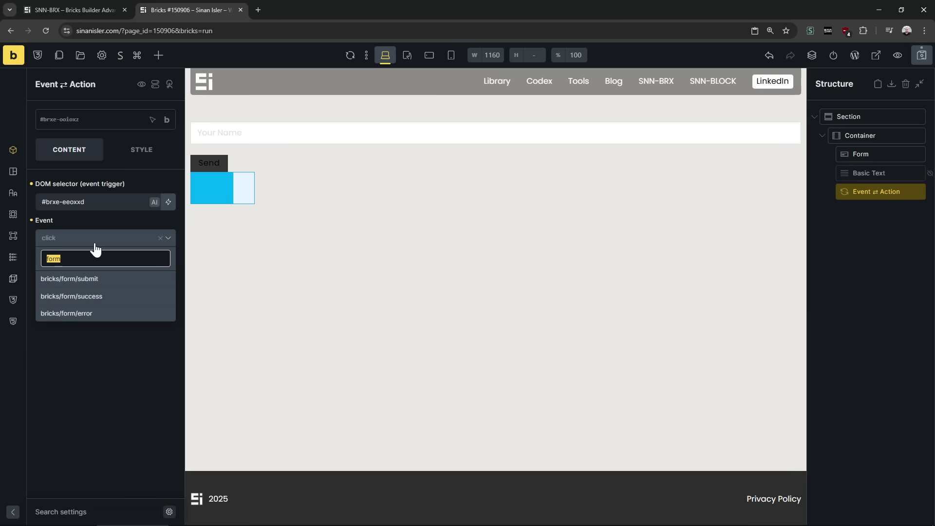
{"action": "key", "text": "BackSpace"}
{"action": "type", "text": "bricks"}
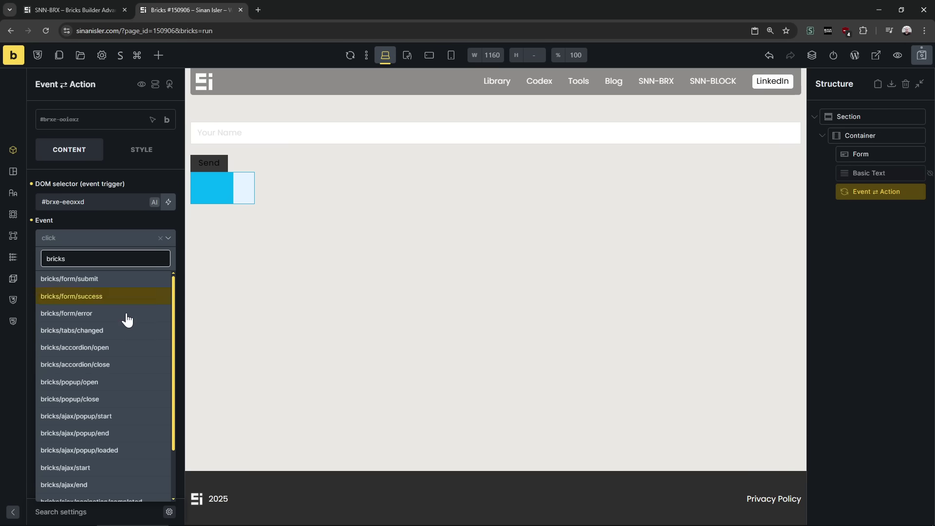
{"action": "scroll", "coordinate": [122, 390], "scroll_direction": "down", "scroll_amount": 2}
{"action": "scroll", "coordinate": [122, 390], "scroll_direction": "down", "scroll_amount": 1}
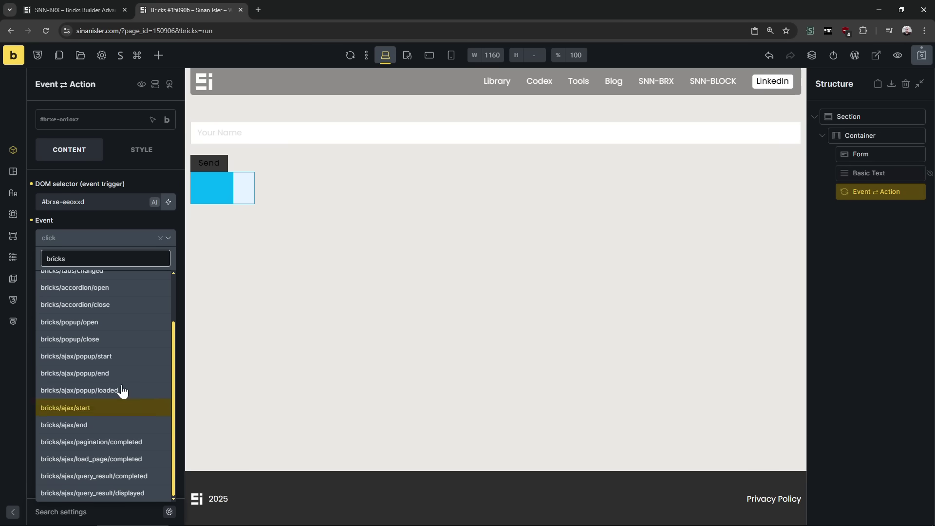
{"action": "scroll", "coordinate": [115, 407], "scroll_direction": "up", "scroll_amount": 2}
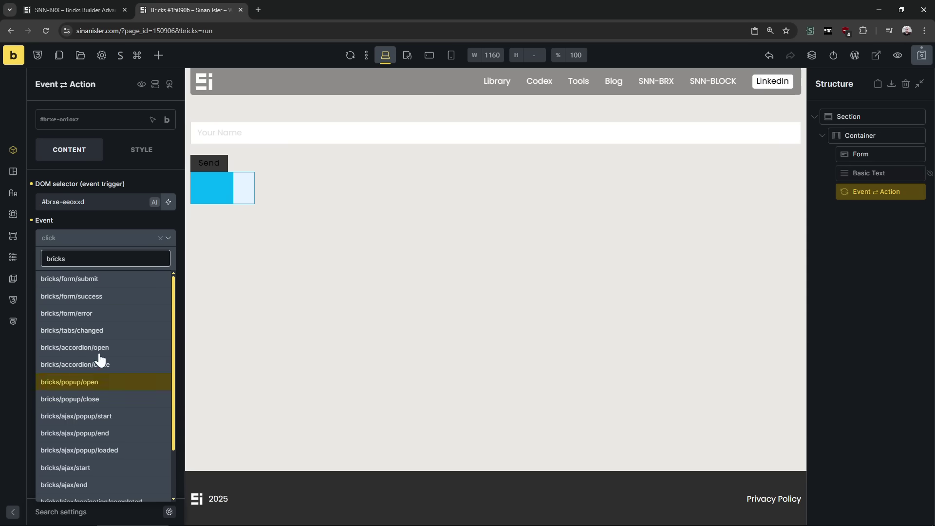
{"action": "left_click", "coordinate": [68, 301]}
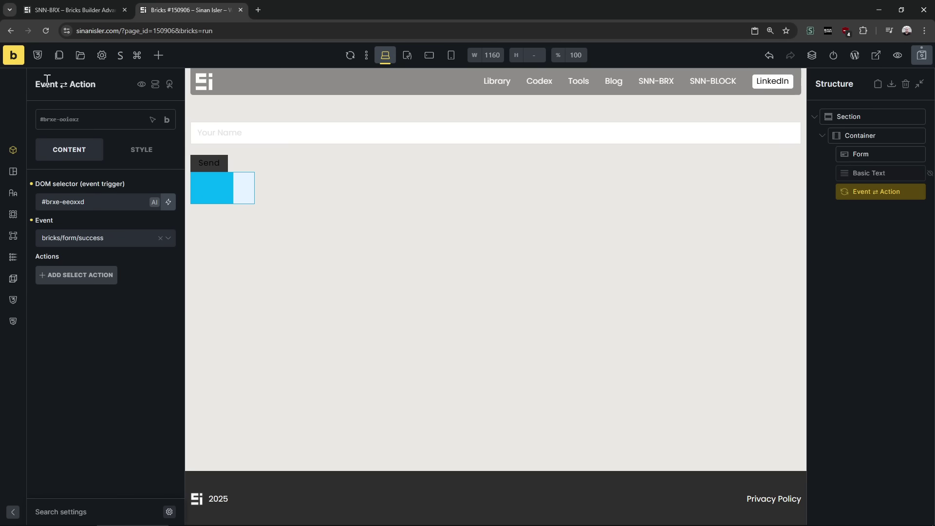
- Add two actions to the Event ⇄ Action element and target the second at the Form's CSS ID, #brxe-eeoxxd
{"action": "left_click", "coordinate": [64, 277]}
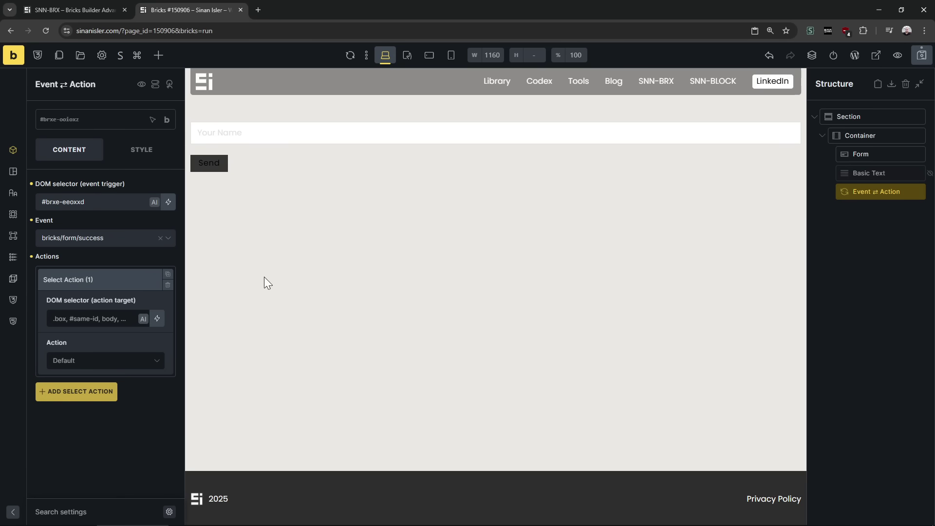
{"action": "right_click", "coordinate": [861, 154]}
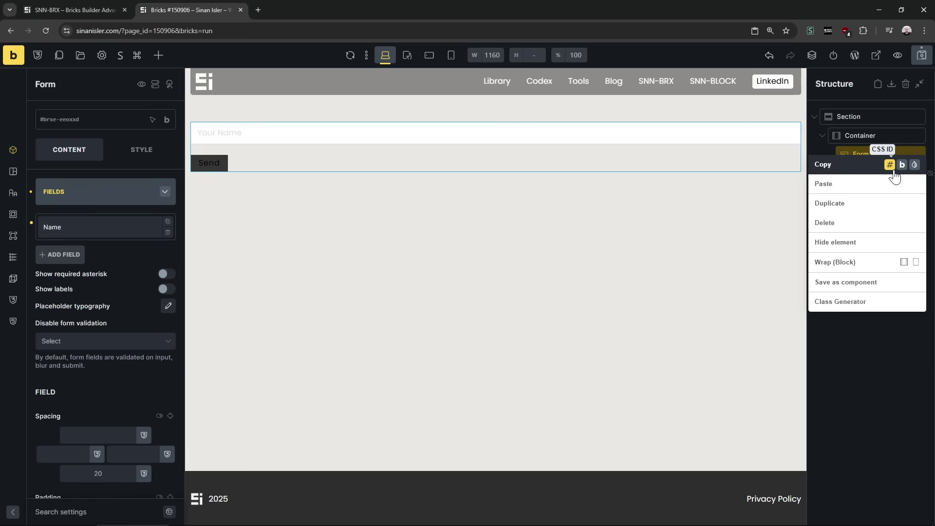
{"action": "left_click", "coordinate": [894, 168]}
{"action": "left_click", "coordinate": [887, 191]}
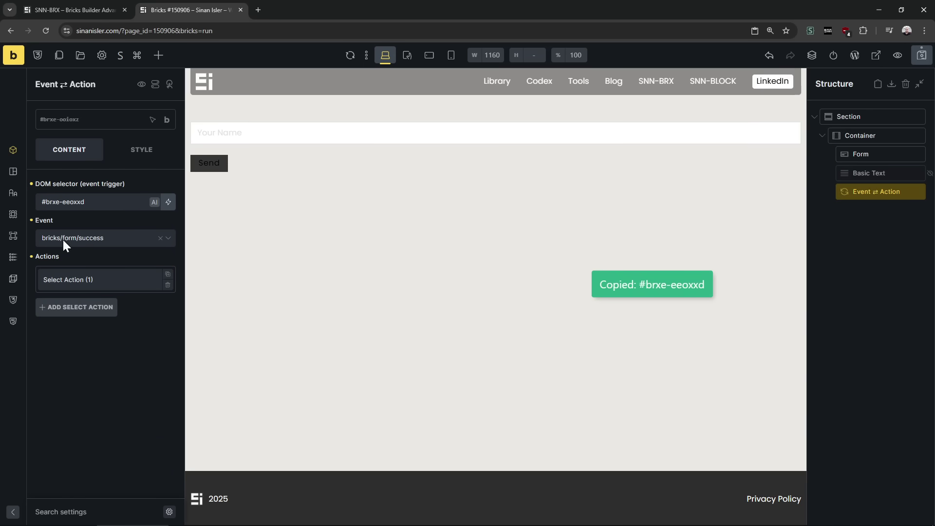
{"action": "left_click", "coordinate": [81, 308]}
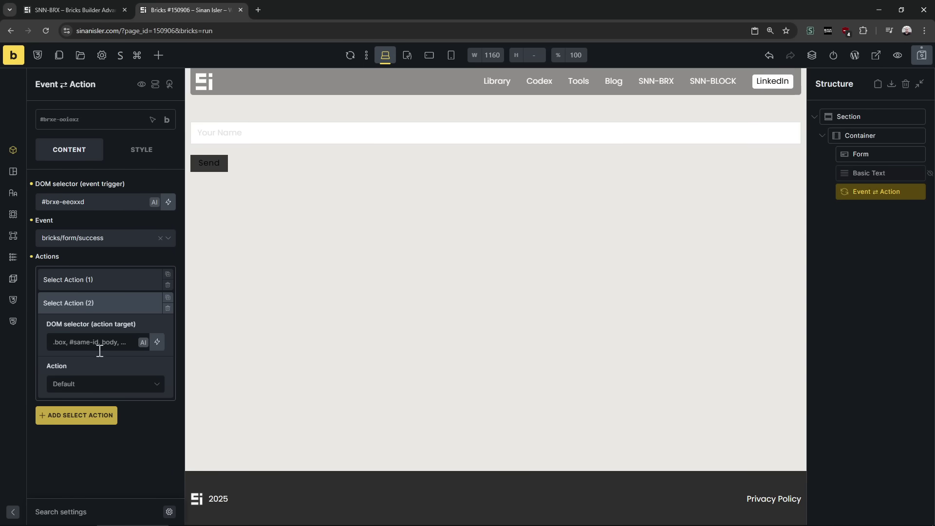
{"action": "left_click", "coordinate": [110, 341]}
{"action": "key", "text": "ctrl+v"}
- Set the second action to Toggle Style Property with display as the style property and none as the value
{"action": "left_click", "coordinate": [98, 385]}
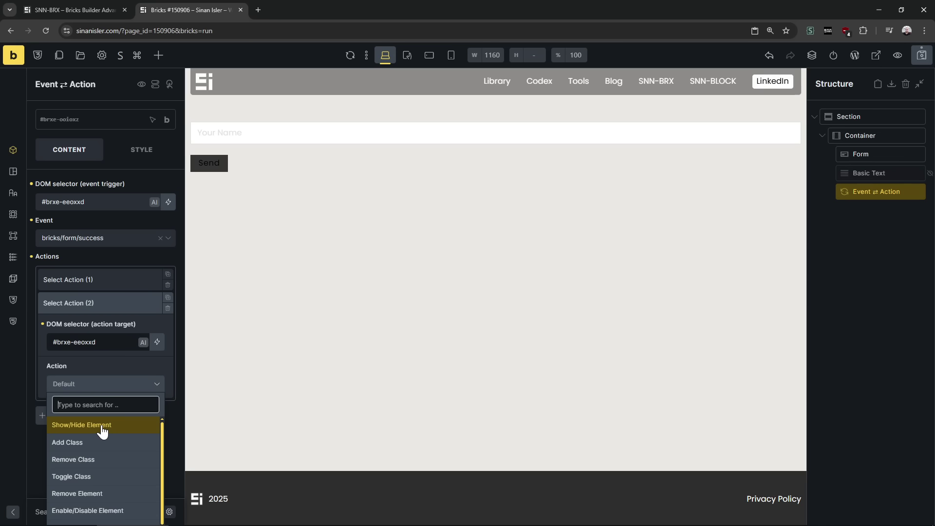
{"action": "type", "text": "toggle"}
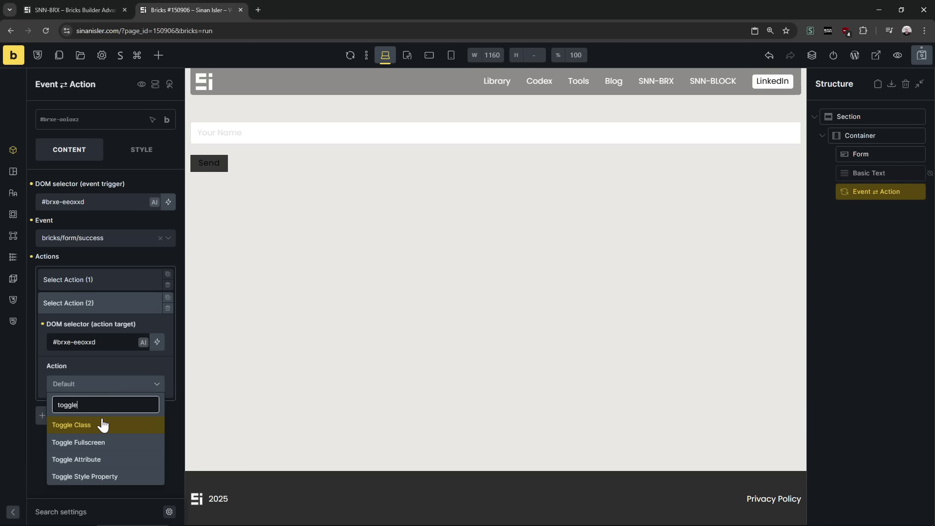
{"action": "left_click", "coordinate": [111, 477]}
{"action": "type", "text": "dis"}
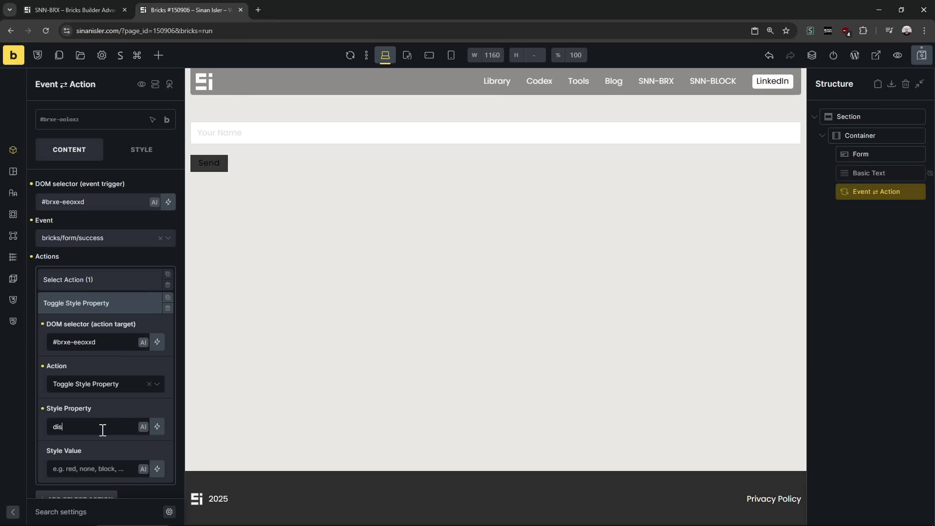
{"action": "type", "text": "none"}
- Change the second action's type to Show/Hide Element
{"action": "left_click", "coordinate": [100, 384]}
{"action": "scroll", "coordinate": [87, 438], "scroll_direction": "up", "scroll_amount": 5}
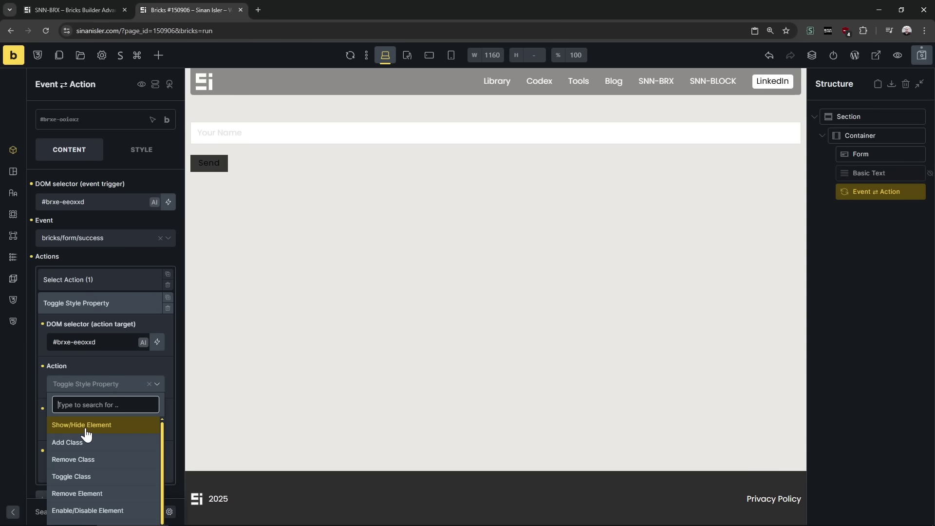
{"action": "left_click", "coordinate": [82, 426]}
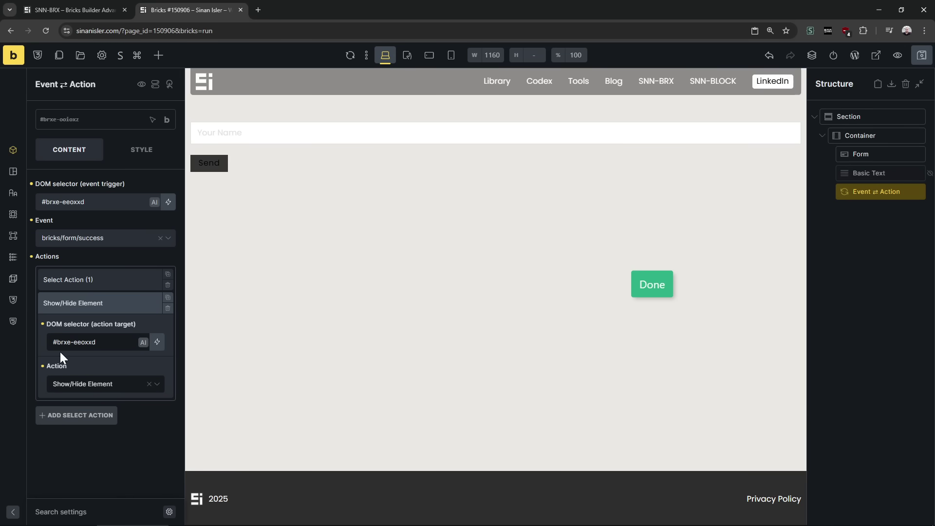
- Delete the empty first action from the Event ⇄ Action element, keeping the Show/Hide Element action
{"action": "left_click", "coordinate": [98, 302]}
{"action": "left_click", "coordinate": [116, 278]}
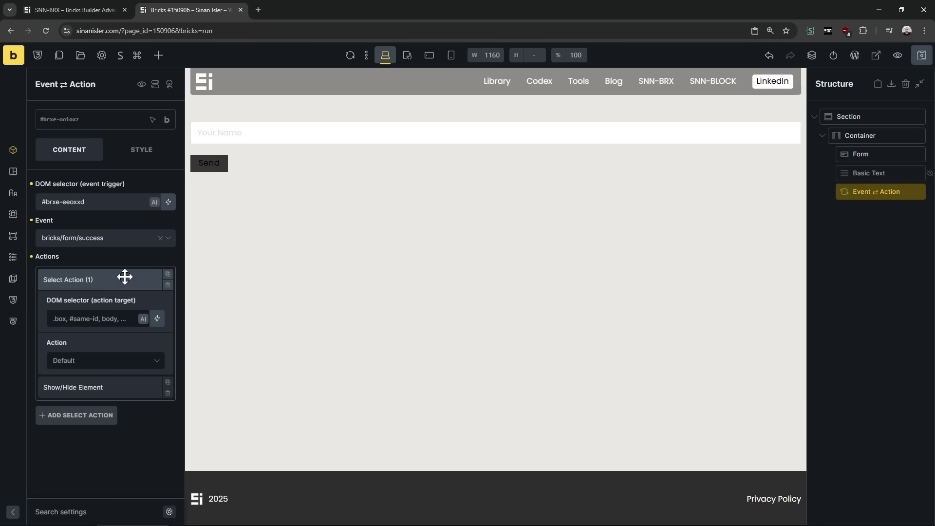
{"action": "left_click", "coordinate": [168, 284]}
{"action": "left_click", "coordinate": [168, 285]}
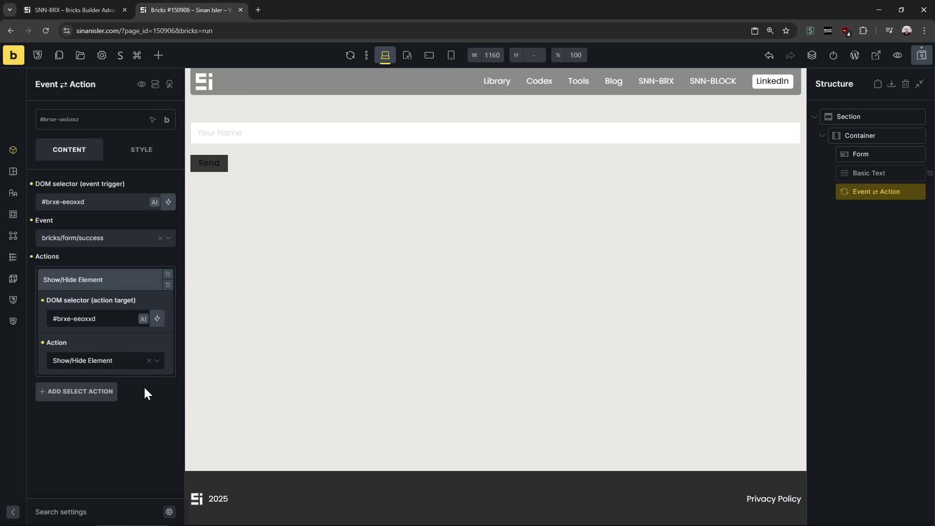
{"action": "left_click", "coordinate": [117, 276]}
- Save the page and submit the form in a new preview tab with sssssss as the name
{"action": "key", "text": "ctrl+s"}
{"action": "middle_click", "coordinate": [13, 55]}
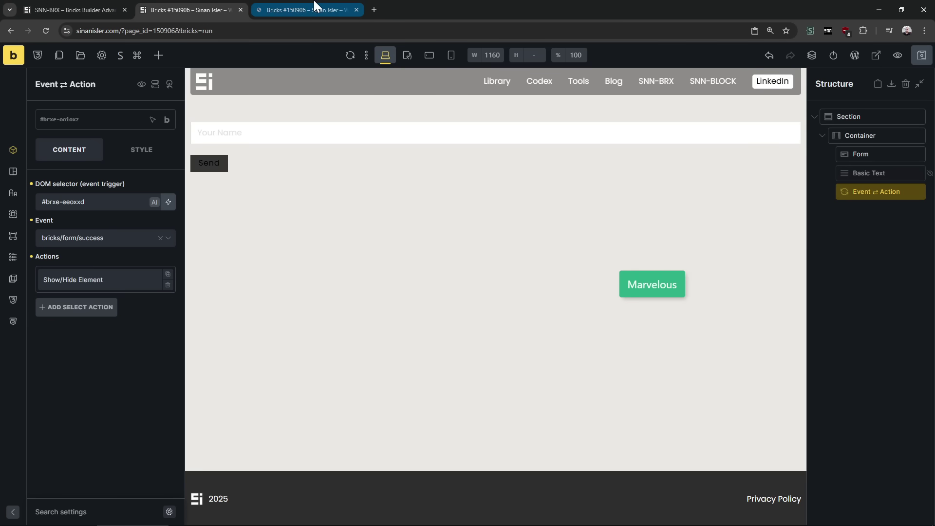
{"action": "left_click", "coordinate": [314, 6]}
{"action": "type", "text": "sssssss"}
{"action": "left_click", "coordinate": [116, 155]}
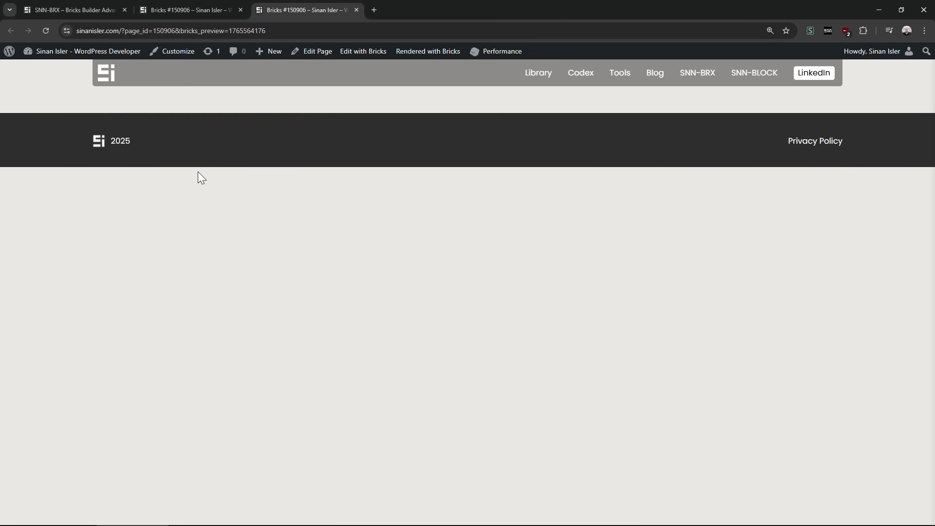
- Delete the Event ⇄ Action element from the page structure and reload the preview
{"action": "left_click", "coordinate": [200, 8]}
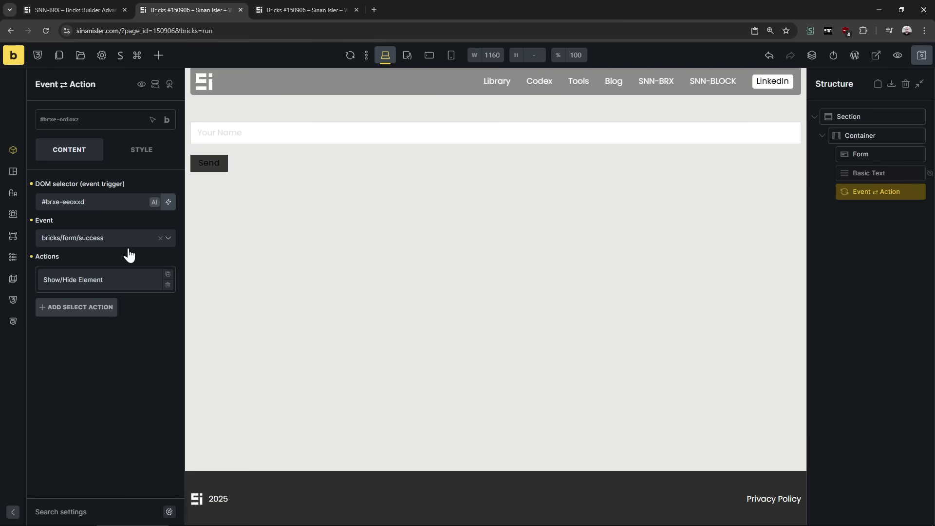
{"action": "left_click", "coordinate": [48, 202]}
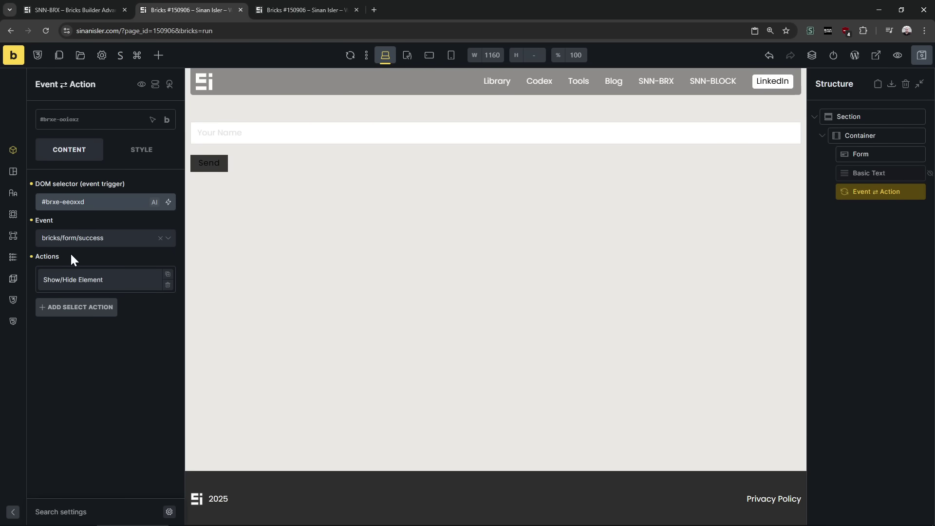
{"action": "right_click", "coordinate": [865, 190]}
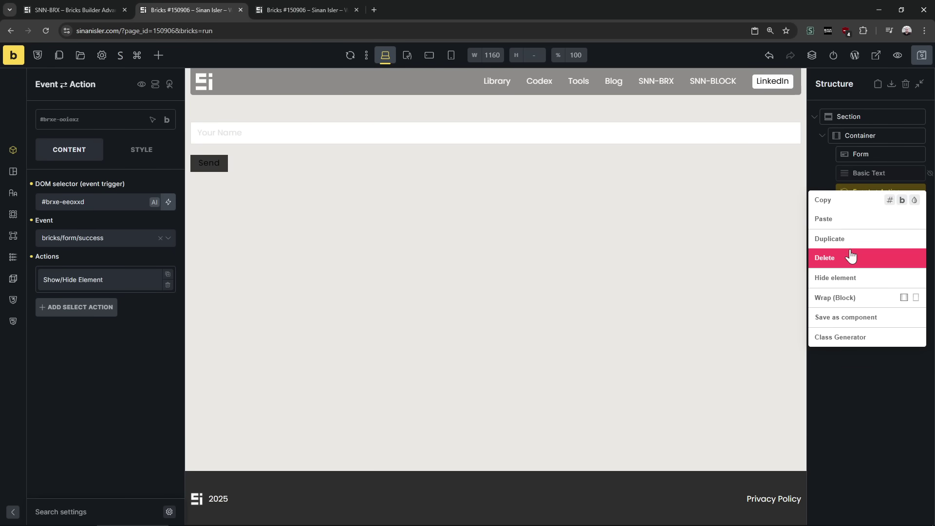
{"action": "left_click", "coordinate": [851, 316]}
{"action": "left_click", "coordinate": [354, 6]}
{"action": "key", "text": "F5"}
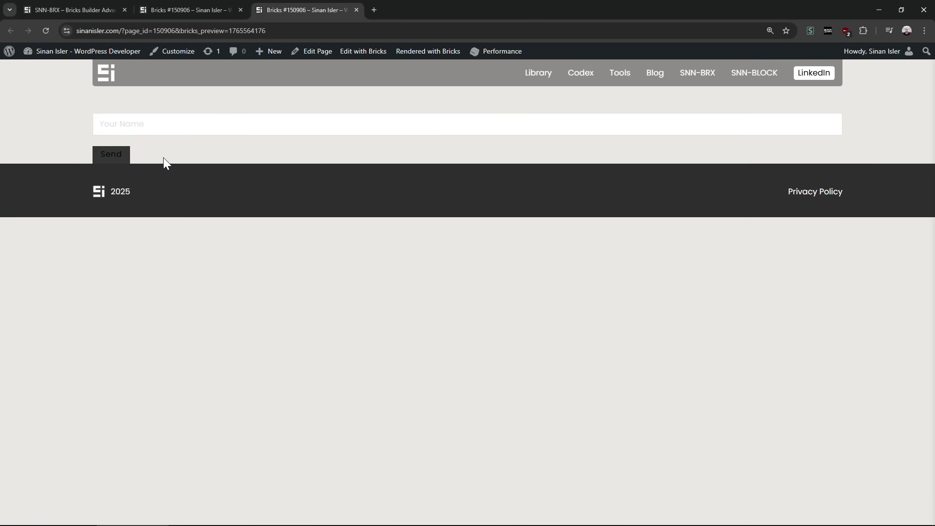
- Submit the preview form to check its default success message, and undo the deletion of the Event ⇄ Action element
{"action": "left_click", "coordinate": [107, 155]}
{"action": "left_click_drag", "start_coordinate": [126, 189], "coordinate": [198, 189]}
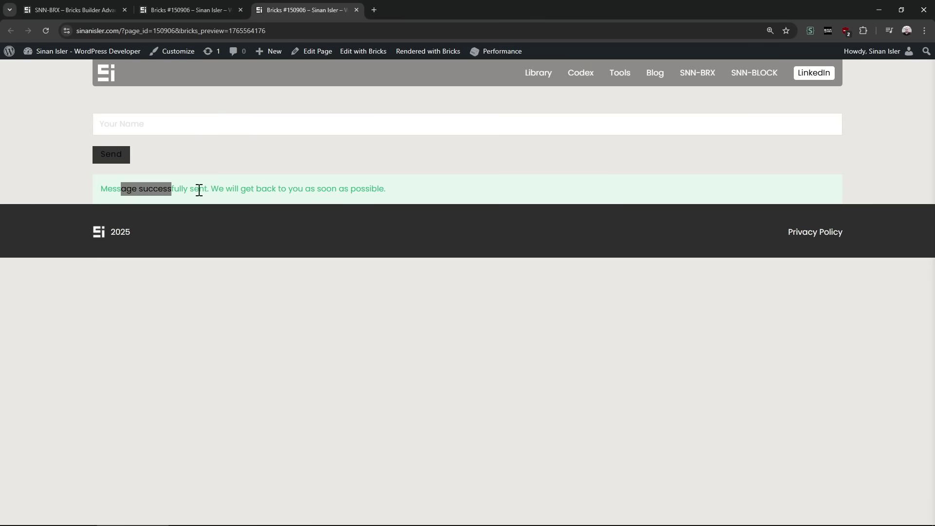
{"action": "left_click", "coordinate": [370, 188]}
{"action": "key", "text": "ctrl+shift+Tab"}
{"action": "key", "text": "ctrl+z"}
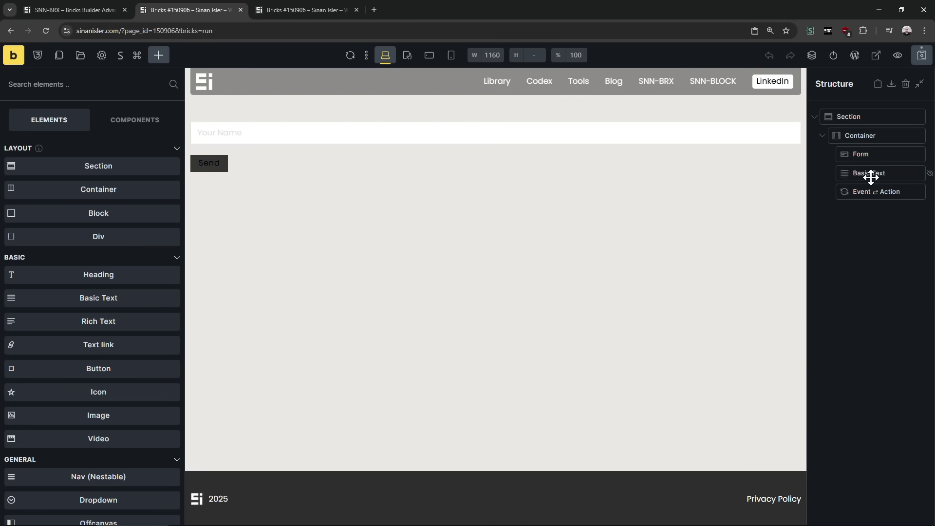
- Duplicate the Form's Name field eleven times to simulate a long form
{"action": "left_click", "coordinate": [866, 155]}
{"action": "left_click", "coordinate": [169, 223]}
{"action": "left_click", "coordinate": [168, 223]}
{"action": "left_click", "coordinate": [169, 223]}
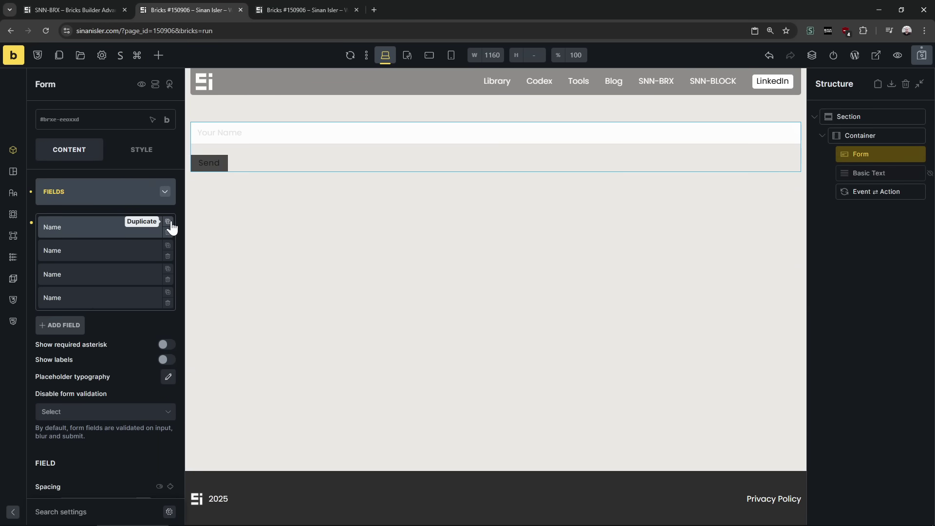
{"action": "left_click", "coordinate": [168, 223]}
{"action": "left_click", "coordinate": [168, 223]}
{"action": "left_click", "coordinate": [168, 223]}
{"action": "left_click", "coordinate": [168, 223]}
{"action": "left_click", "coordinate": [169, 223]}
{"action": "left_click", "coordinate": [168, 223]}
{"action": "left_click", "coordinate": [168, 223]}
{"action": "left_click", "coordinate": [169, 223]}
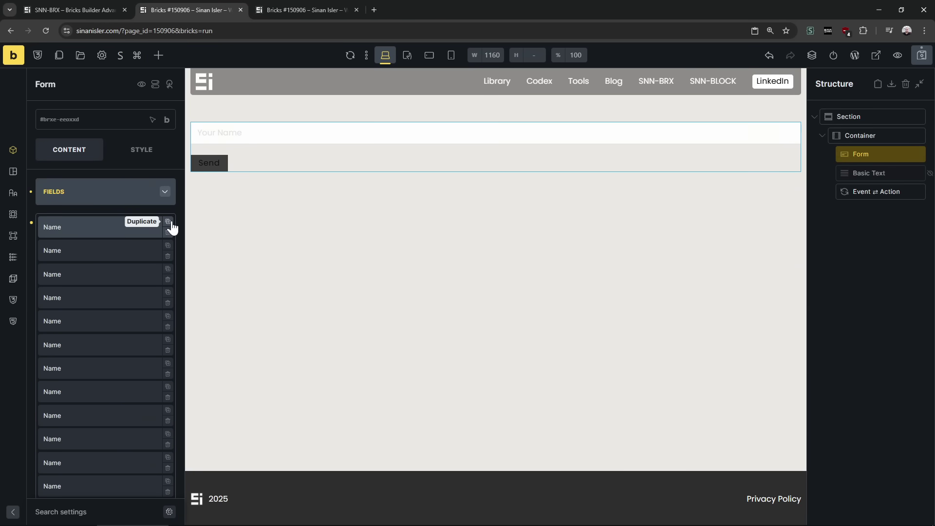
- Submit the long form in the preview to check how the page reacts on success
{"action": "left_click", "coordinate": [341, 10]}
{"action": "scroll", "coordinate": [281, 445], "scroll_direction": "down", "scroll_amount": 2}
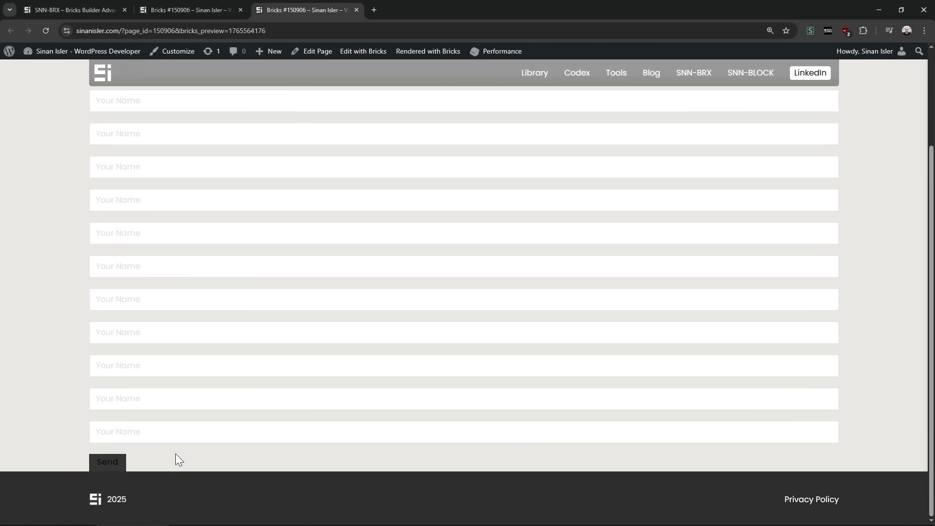
{"action": "left_click", "coordinate": [99, 462]}
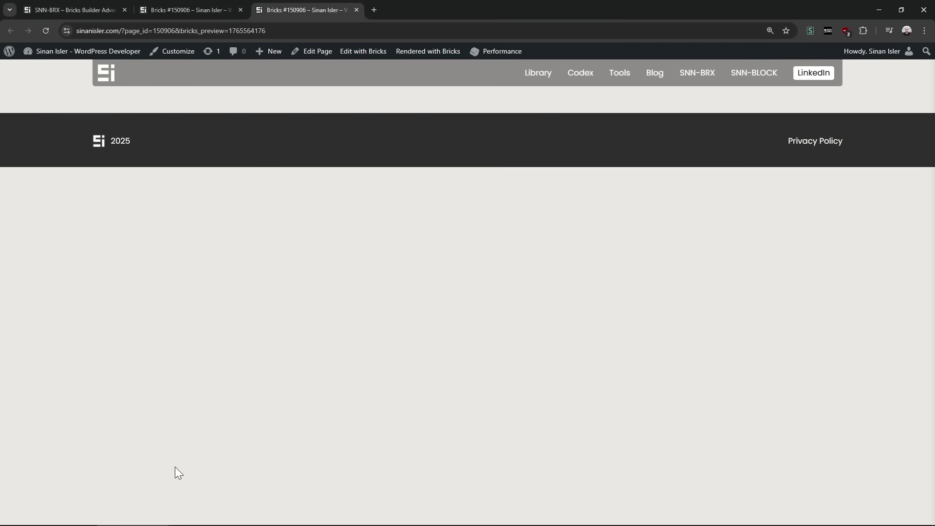
- Delete the duplicated Name fields from the Form, keeping a single Name field
{"action": "left_click", "coordinate": [163, 9]}
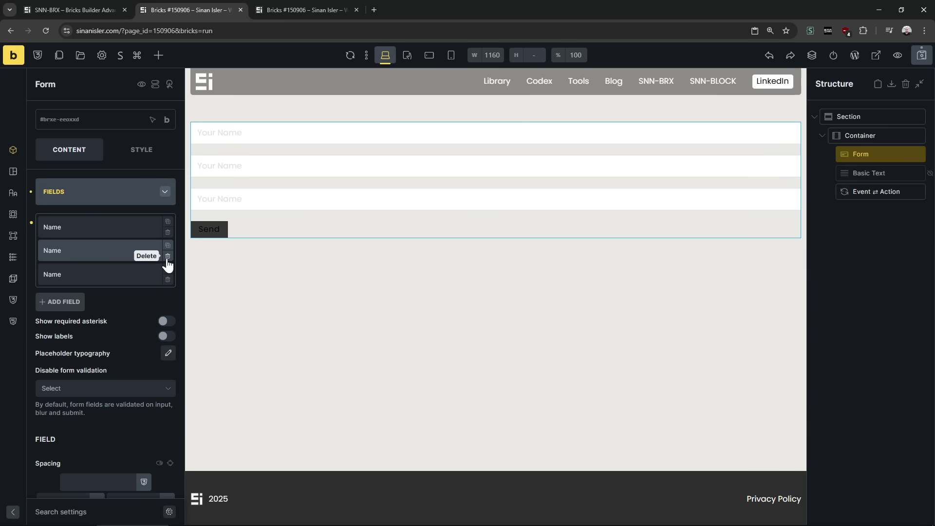
{"action": "left_click", "coordinate": [167, 257]}
{"action": "left_click", "coordinate": [167, 257]}
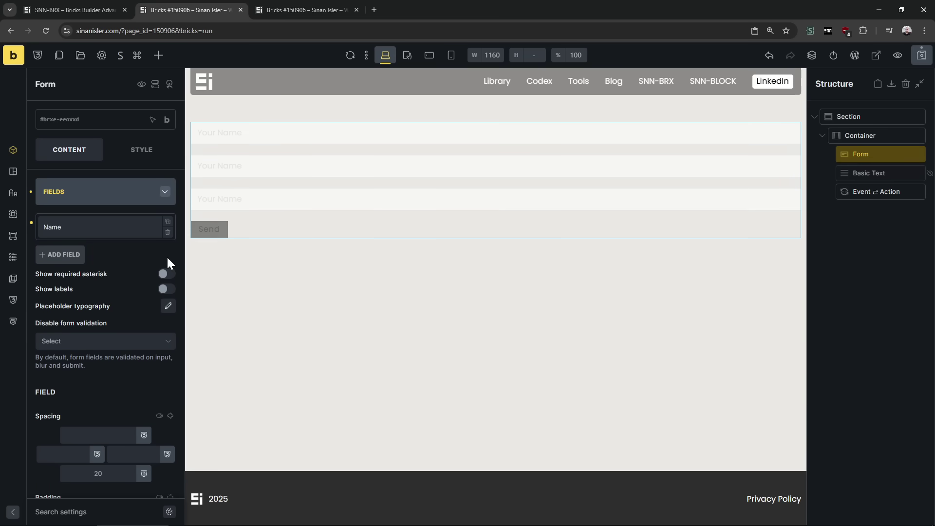
- Copy the Basic Text's CSS ID and add a second action to Event ⇄ Action targeting it, #brxe-mhmtye
{"action": "left_click", "coordinate": [871, 174]}
{"action": "right_click", "coordinate": [871, 174]}
{"action": "left_click", "coordinate": [889, 184]}
{"action": "left_click", "coordinate": [878, 193]}
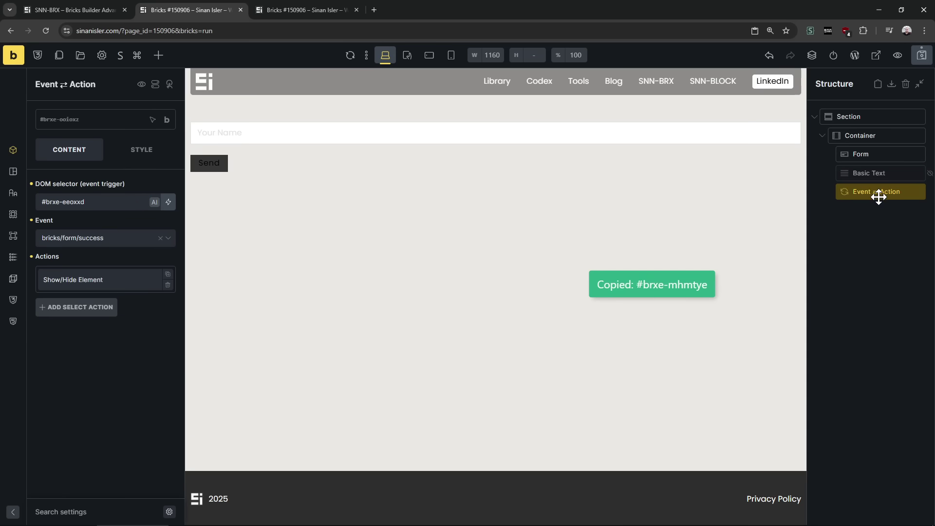
{"action": "left_click", "coordinate": [77, 307]}
{"action": "left_click", "coordinate": [98, 342]}
{"action": "key", "text": "ctrl+v"}
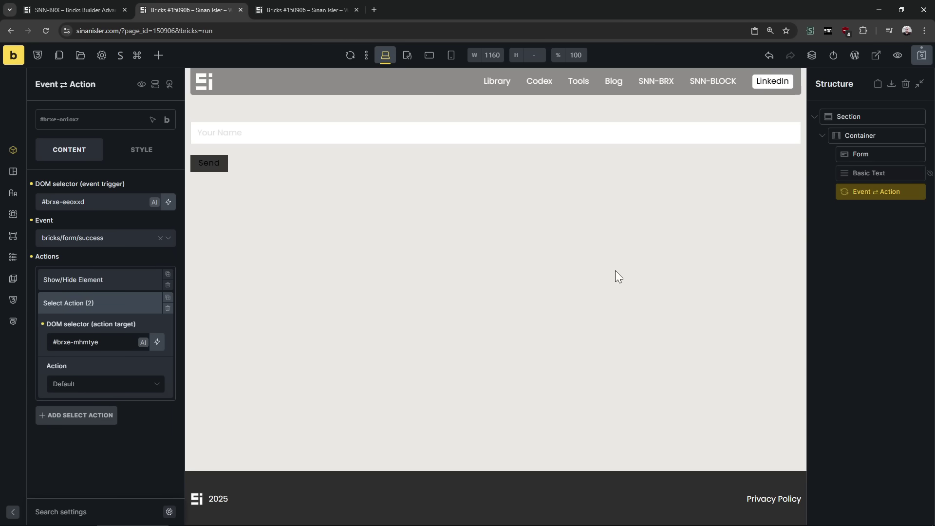
- Set the second action to Show/Hide Element, save the page and test the form in the reloaded preview
{"action": "left_click", "coordinate": [101, 387]}
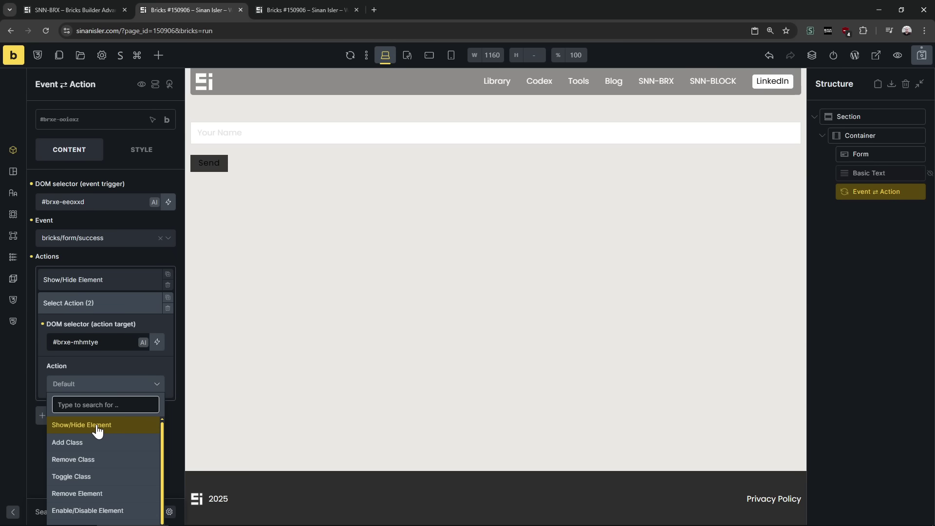
{"action": "left_click", "coordinate": [97, 431]}
{"action": "key", "text": "ctrl+s"}
{"action": "left_click", "coordinate": [307, 10]}
{"action": "key", "text": "F5"}
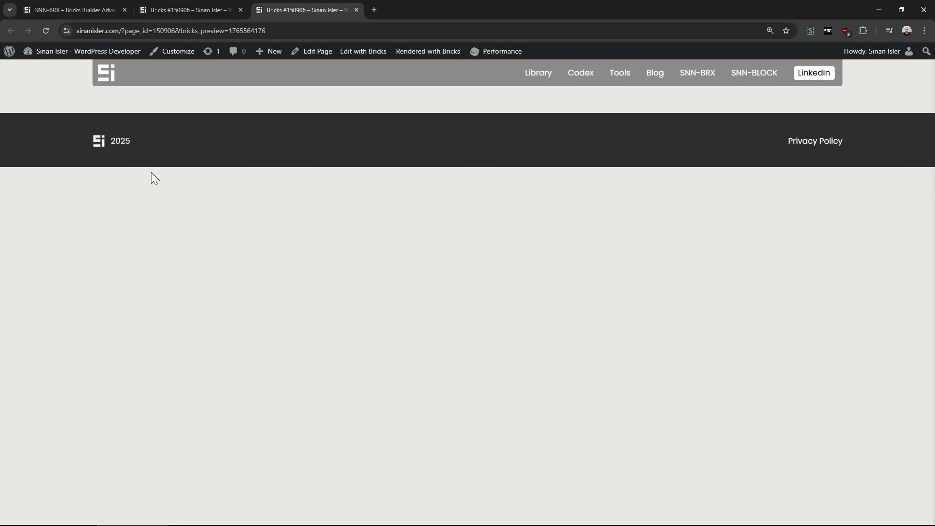
- Change the second action to Toggle Style Property with property display and value block, and save the page
{"action": "left_click", "coordinate": [216, 9]}
{"action": "left_click", "coordinate": [107, 384]}
{"action": "type", "text": "togg"}
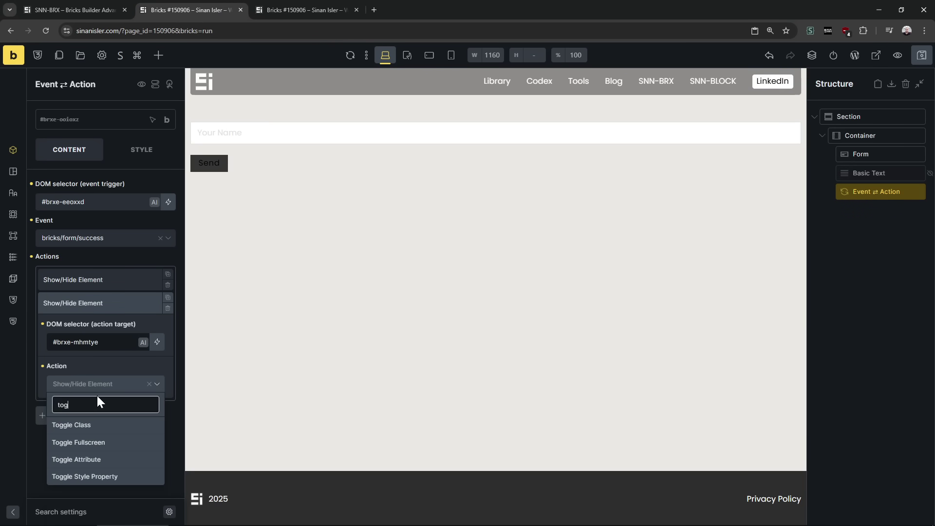
{"action": "left_click", "coordinate": [94, 477]}
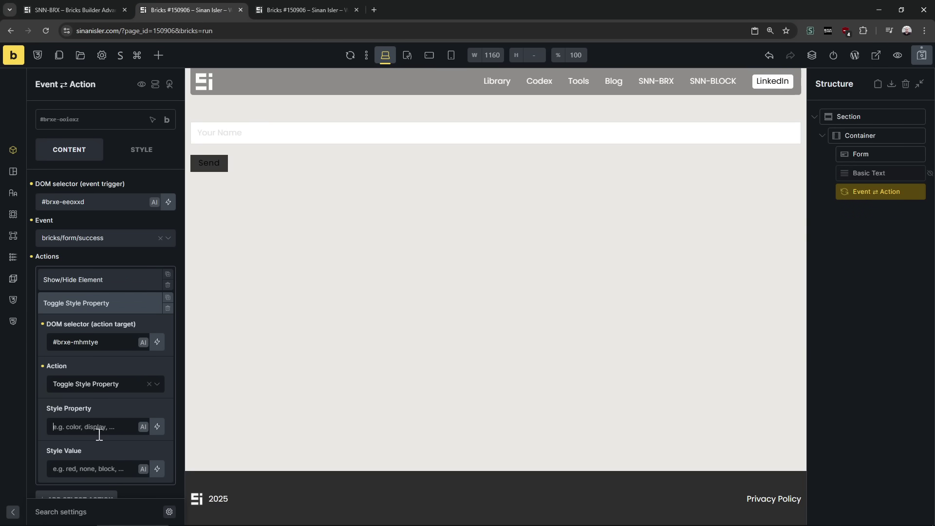
{"action": "type", "text": "di"}
{"action": "type", "text": "block"}
{"action": "key", "text": "ctrl+s"}
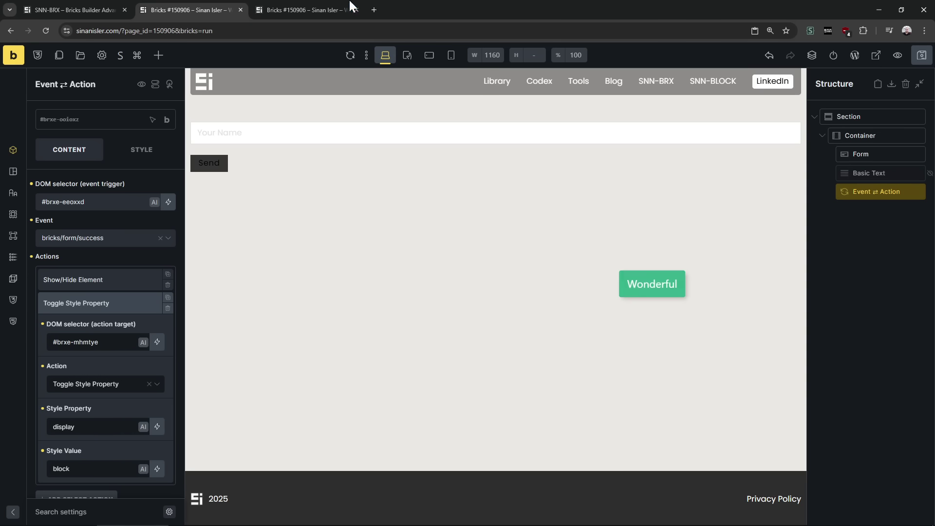
- Submit the form in the preview with asdasd as the name to check the custom message
{"action": "left_click", "coordinate": [302, 10]}
{"action": "left_click", "coordinate": [169, 122]}
{"action": "type", "text": "asdasd"}
{"action": "left_click", "coordinate": [127, 160]}
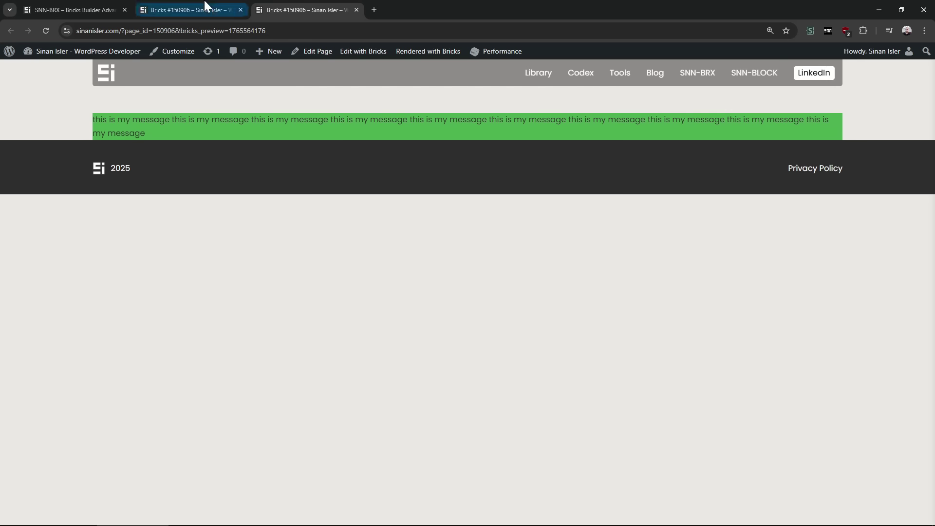
- Add a third, empty action to the Event ⇄ Action element in the builder
{"action": "left_click", "coordinate": [190, 9]}
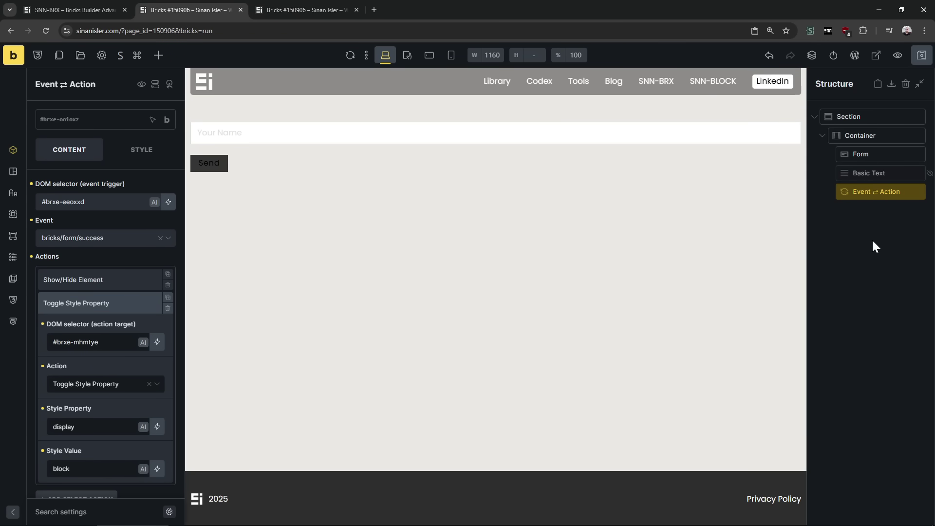
{"action": "left_click", "coordinate": [125, 303]}
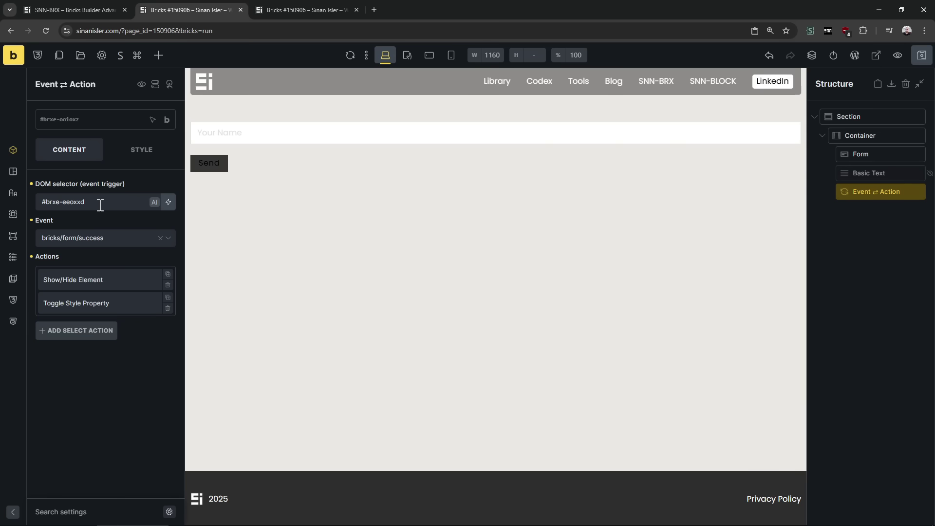
{"action": "triple_click", "coordinate": [100, 205]}
{"action": "left_click", "coordinate": [97, 331]}
{"action": "left_click", "coordinate": [96, 319]}
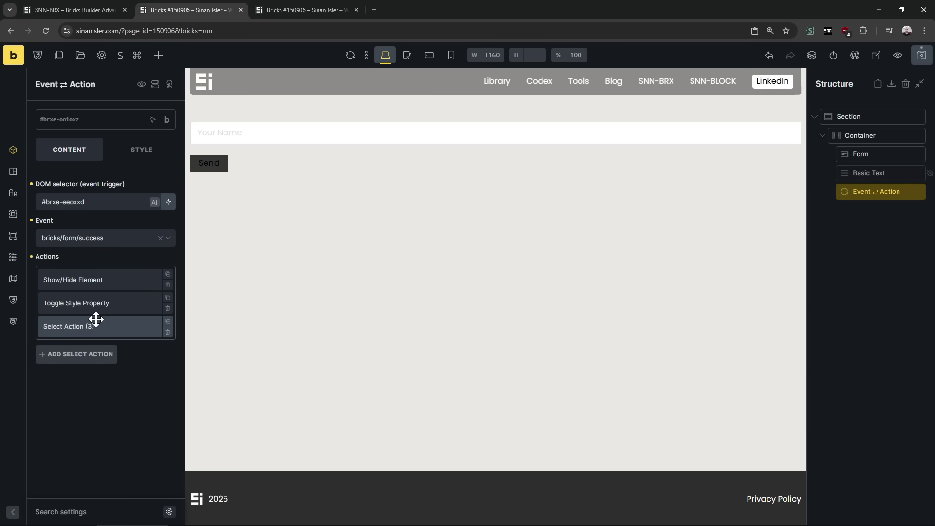
- Duplicate the empty third action five times
{"action": "left_click", "coordinate": [168, 321]}
{"action": "left_click", "coordinate": [167, 322]}
{"action": "left_click", "coordinate": [167, 321]}
{"action": "left_click", "coordinate": [168, 322]}
{"action": "left_click", "coordinate": [168, 321]}
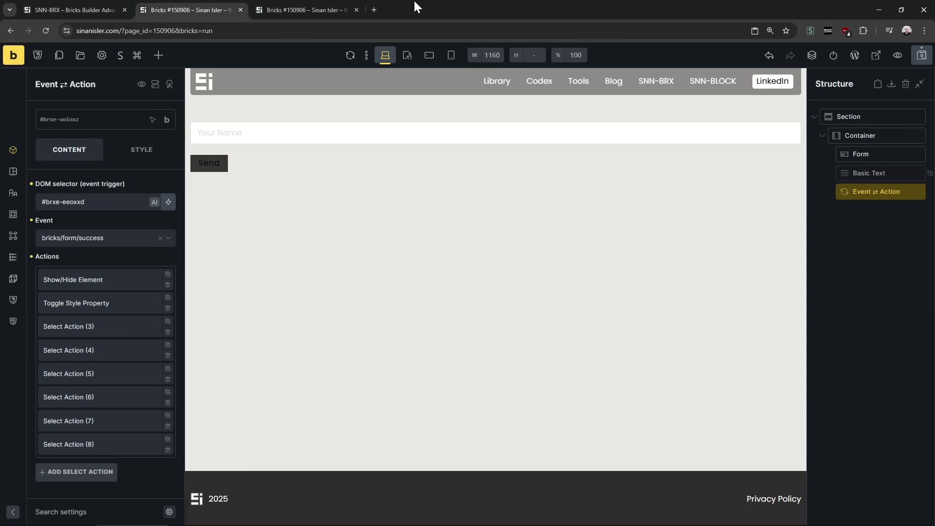
- Delete the five duplicated empty actions from the Event ⇄ Action element
{"action": "left_click", "coordinate": [167, 333]}
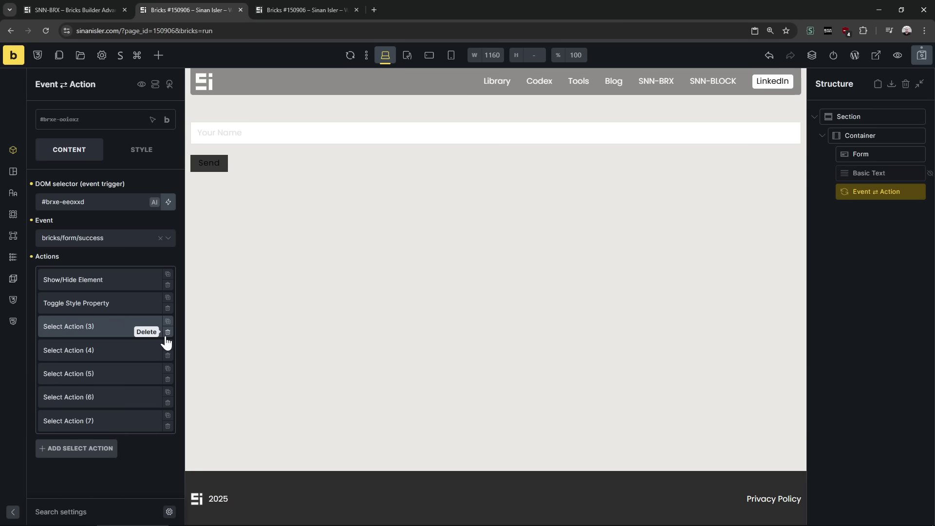
{"action": "left_click", "coordinate": [167, 333]}
{"action": "left_click", "coordinate": [167, 333]}
{"action": "left_click", "coordinate": [168, 332]}
{"action": "left_click", "coordinate": [167, 332]}
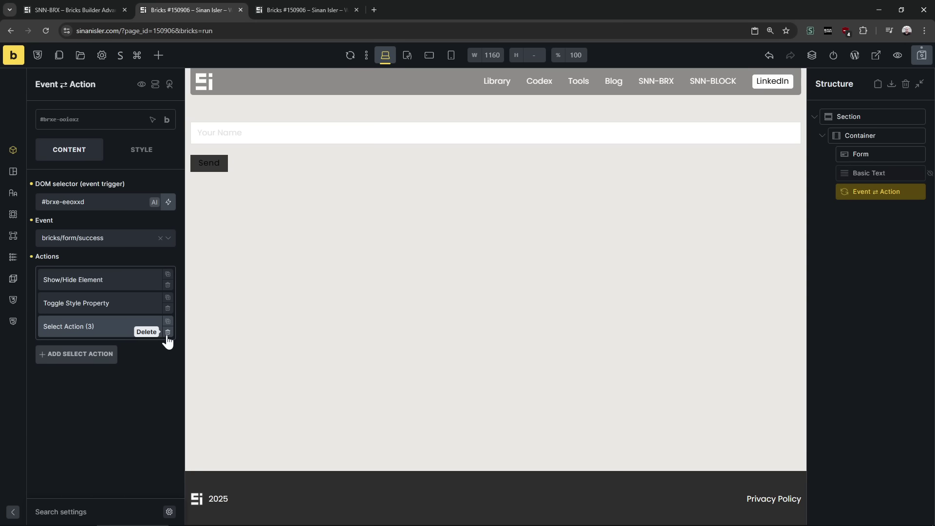
- Delete the remaining empty third action from the Event ⇄ Action element
{"action": "left_click", "coordinate": [167, 332]}
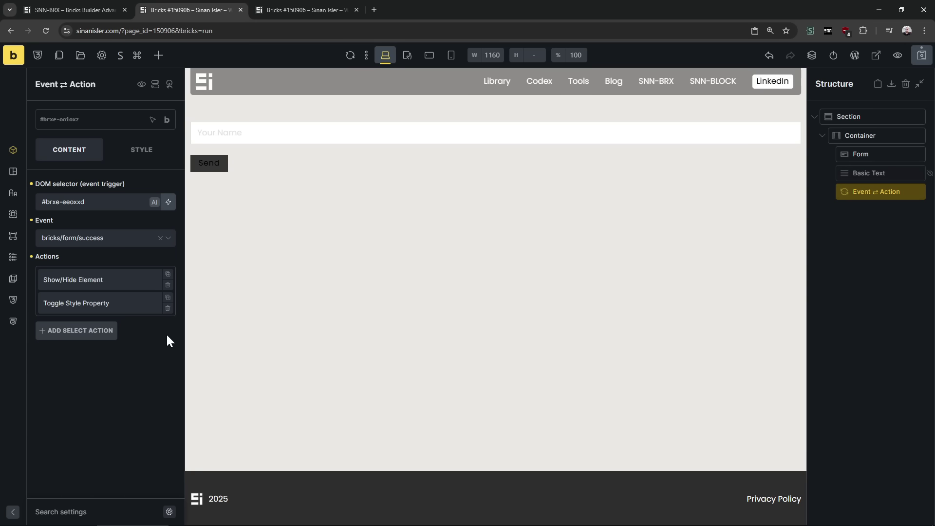
- Review the SNN-BRX v0.266 changelog entry about 'notes' support in custom post types for WP 6.9
{"action": "left_click", "coordinate": [73, 9]}
{"action": "left_click_drag", "start_coordinate": [316, 297], "coordinate": [436, 298]}
{"action": "left_click", "coordinate": [375, 300]}
{"action": "left_click_drag", "start_coordinate": [279, 295], "coordinate": [341, 297]}
{"action": "left_click", "coordinate": [549, 296]}
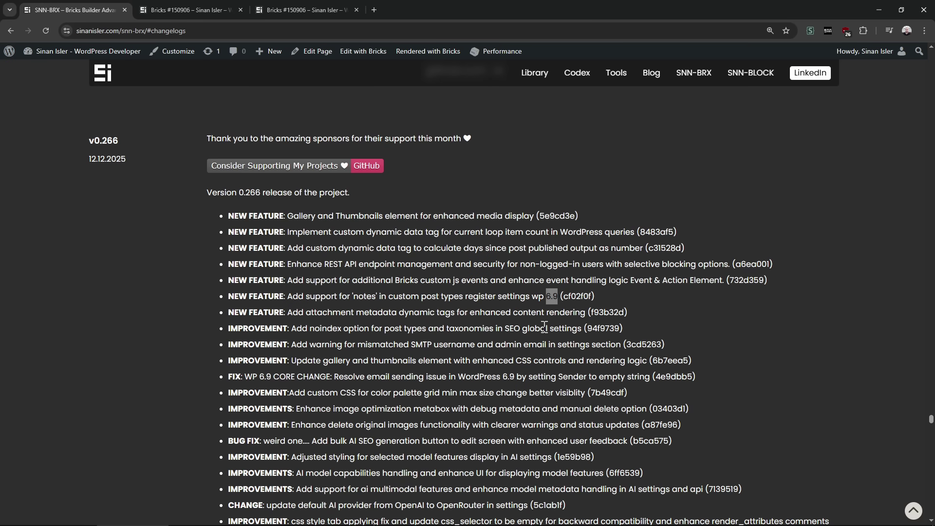
- Close the Bricks builder page and confirm leaving it
{"action": "left_click", "coordinate": [221, 12]}
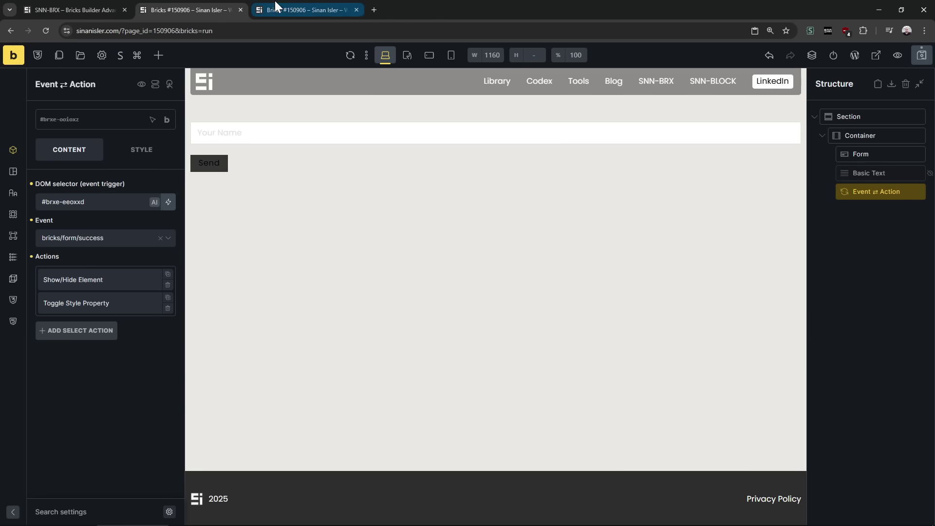
{"action": "left_click", "coordinate": [240, 9]}
{"action": "key", "text": "Return"}
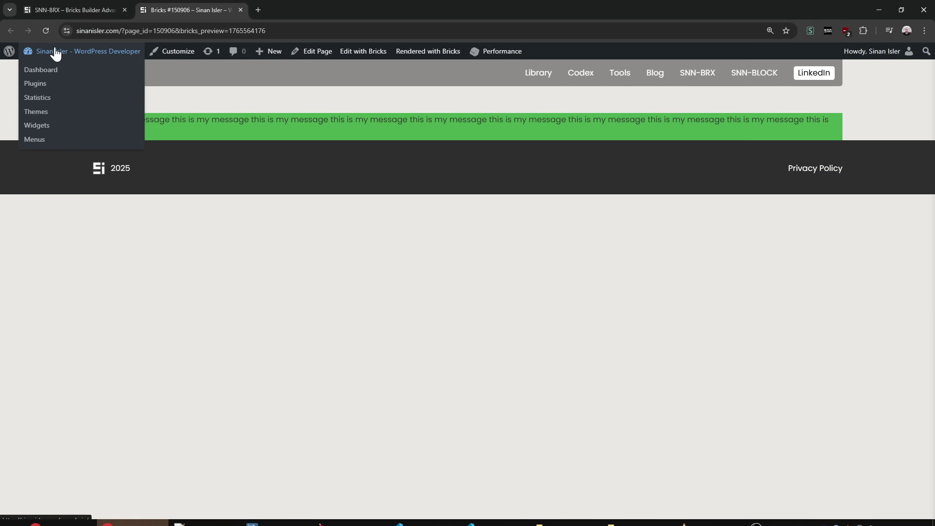
- Open the About WordPress 6.9 page at its Notes section
{"action": "left_click", "coordinate": [54, 51]}
{"action": "left_click", "coordinate": [10, 51]}
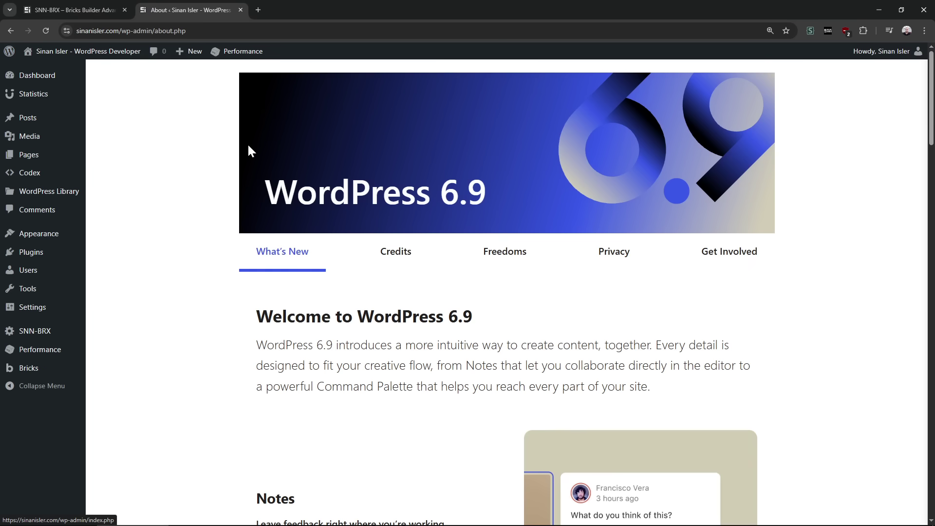
{"action": "scroll", "coordinate": [212, 274], "scroll_direction": "down", "scroll_amount": 7}
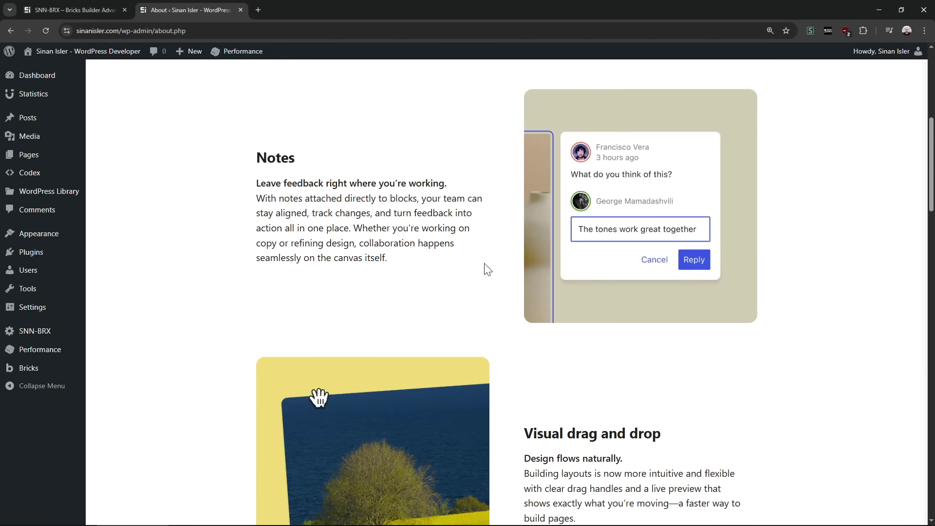
- Read the Notes feature description on collaborating and leaving feedback directly on blocks
{"action": "scroll", "coordinate": [484, 269], "scroll_direction": "up", "scroll_amount": 4}
{"action": "scroll", "coordinate": [492, 268], "scroll_direction": "down", "scroll_amount": 4}
{"action": "left_click_drag", "start_coordinate": [263, 183], "coordinate": [418, 184]}
{"action": "left_click", "coordinate": [417, 184]}
{"action": "left_click_drag", "start_coordinate": [319, 186], "coordinate": [428, 185]}
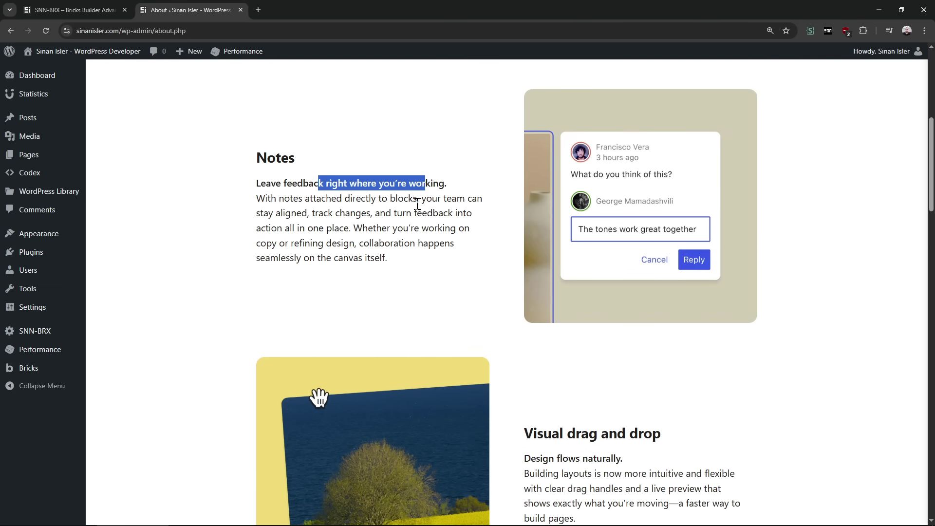
{"action": "left_click", "coordinate": [405, 216]}
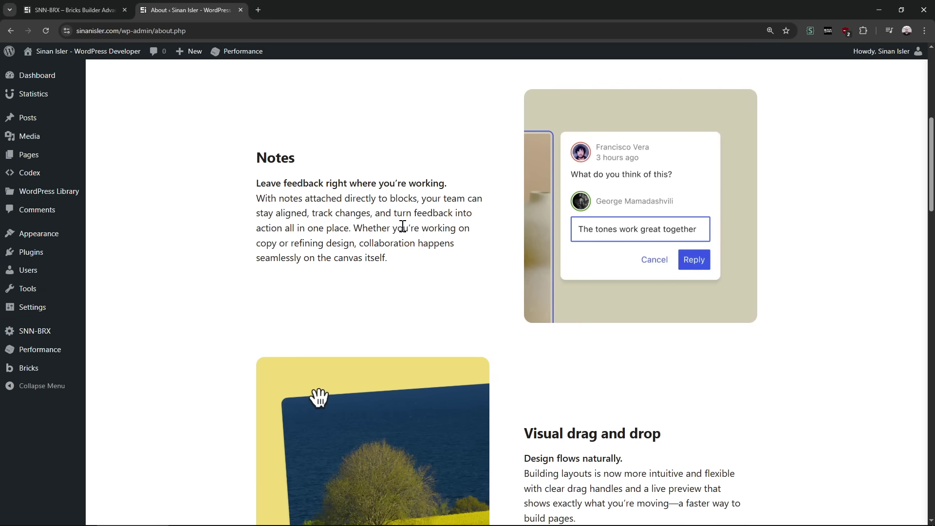
{"action": "left_click_drag", "start_coordinate": [397, 227], "coordinate": [372, 242]}
{"action": "left_click", "coordinate": [366, 244]}
{"action": "left_click_drag", "start_coordinate": [337, 189], "coordinate": [345, 255]}
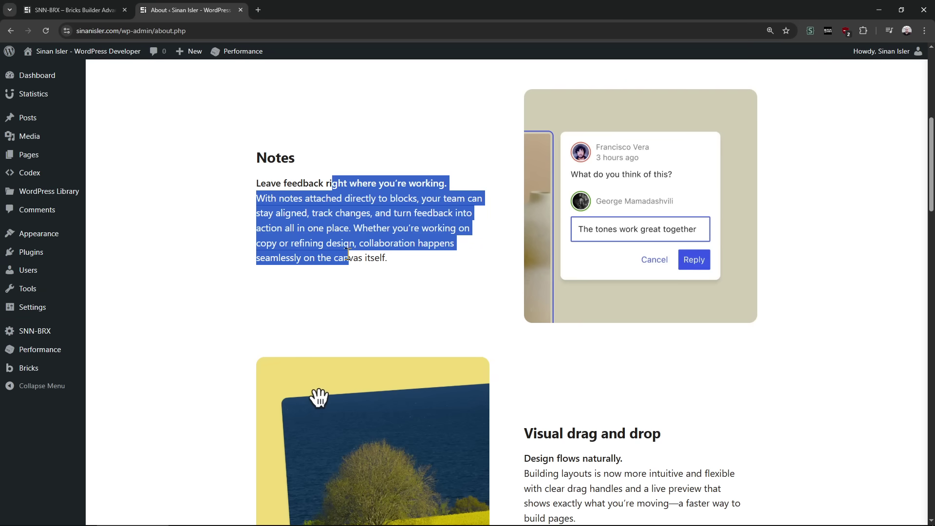
{"action": "left_click", "coordinate": [346, 252]}
{"action": "left_click_drag", "start_coordinate": [433, 198], "coordinate": [450, 214]}
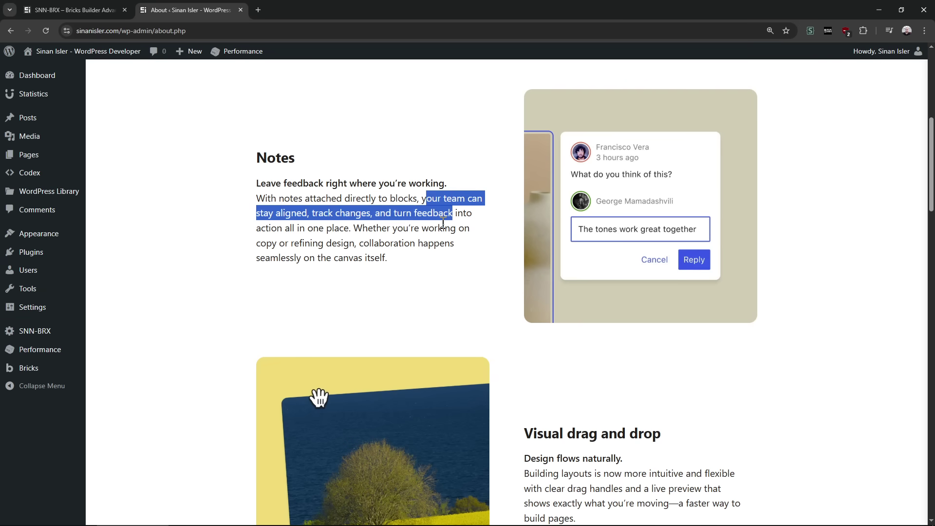
{"action": "double_click", "coordinate": [441, 227]}
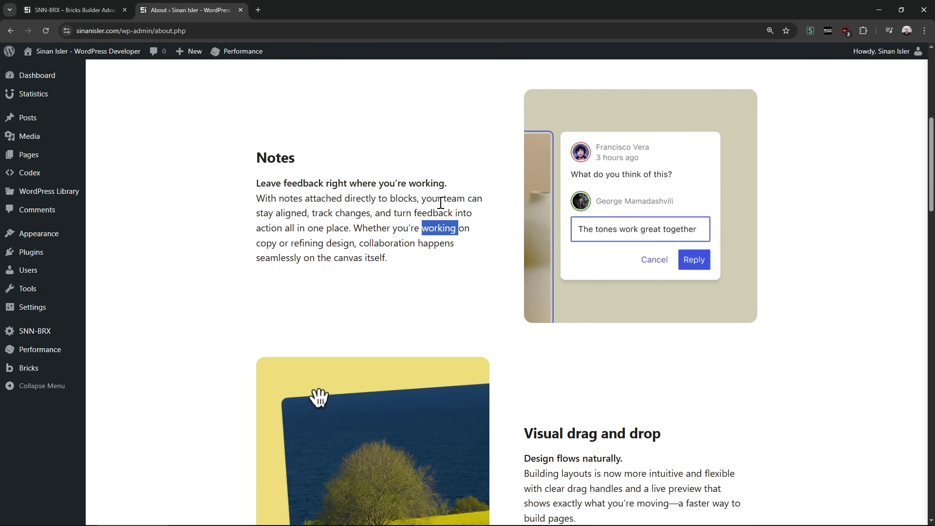
{"action": "left_click_drag", "start_coordinate": [420, 202], "coordinate": [421, 217]}
{"action": "left_click", "coordinate": [421, 221]}
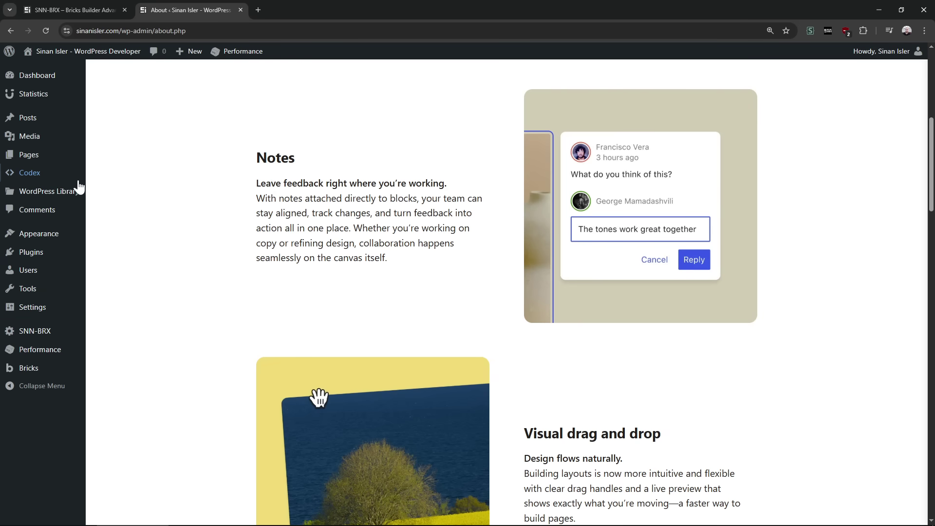
- Open the SNN-BRX post type settings and examine the Notes option in the Codex post type's supported features
{"action": "mouse_move", "coordinate": [66, 338]}
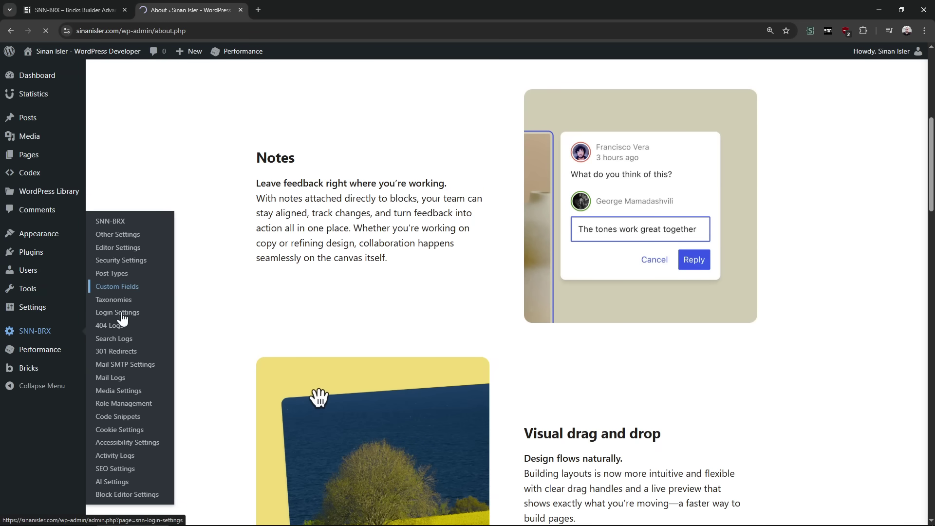
{"action": "left_click", "coordinate": [119, 287]}
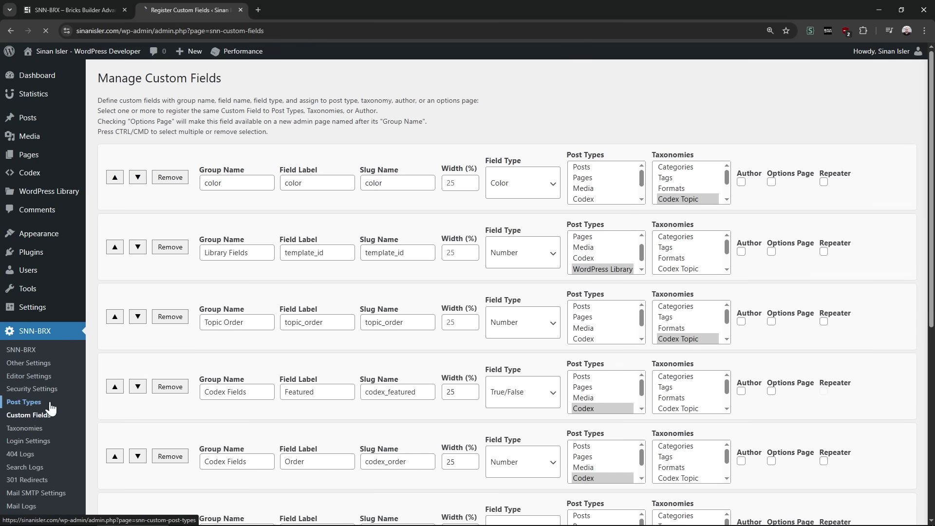
{"action": "left_click", "coordinate": [24, 403]}
{"action": "left_click_drag", "start_coordinate": [184, 168], "coordinate": [298, 173]}
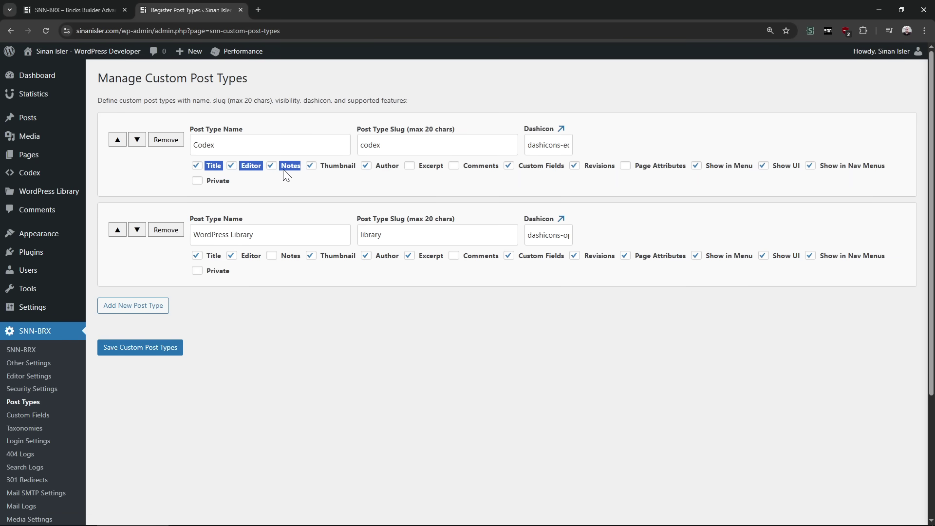
{"action": "left_click", "coordinate": [312, 319]}
{"action": "key", "text": "ctrl+minus"}
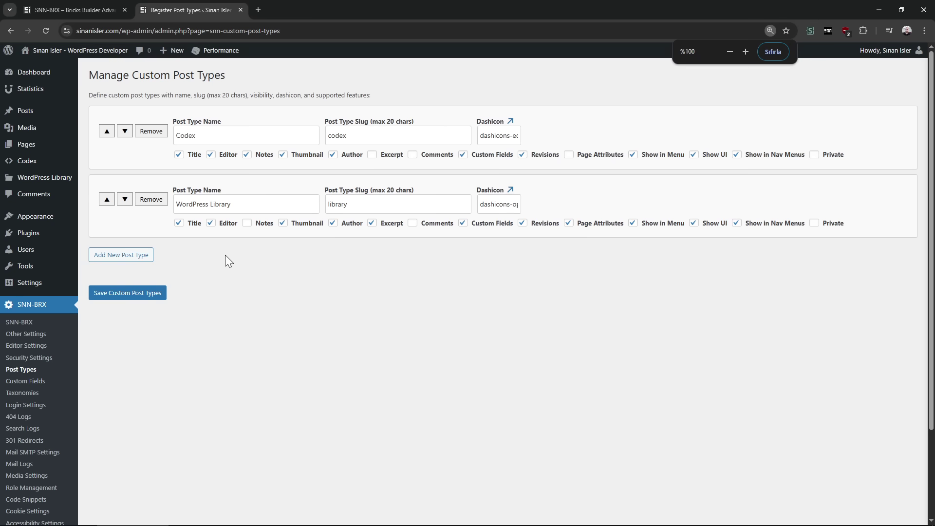
- Open the Codex post "3D Globe Rotating, Country Dots, ThreeJS, Spline" in the block editor
{"action": "left_click", "coordinate": [49, 145]}
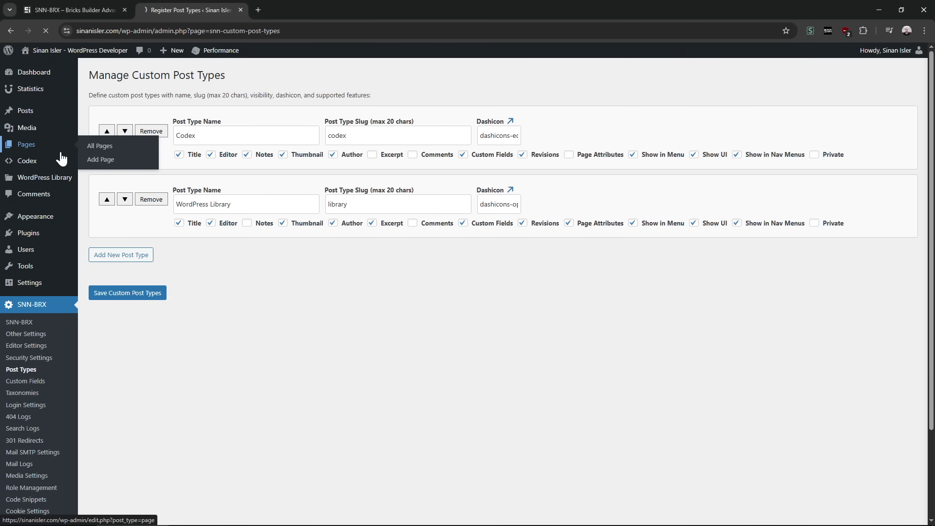
{"action": "mouse_move", "coordinate": [48, 196]}
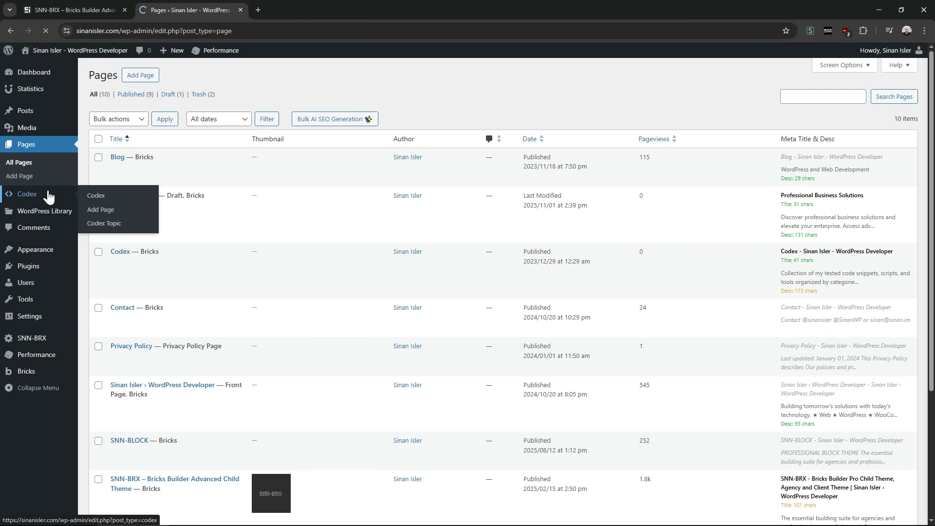
{"action": "left_click", "coordinate": [150, 164]}
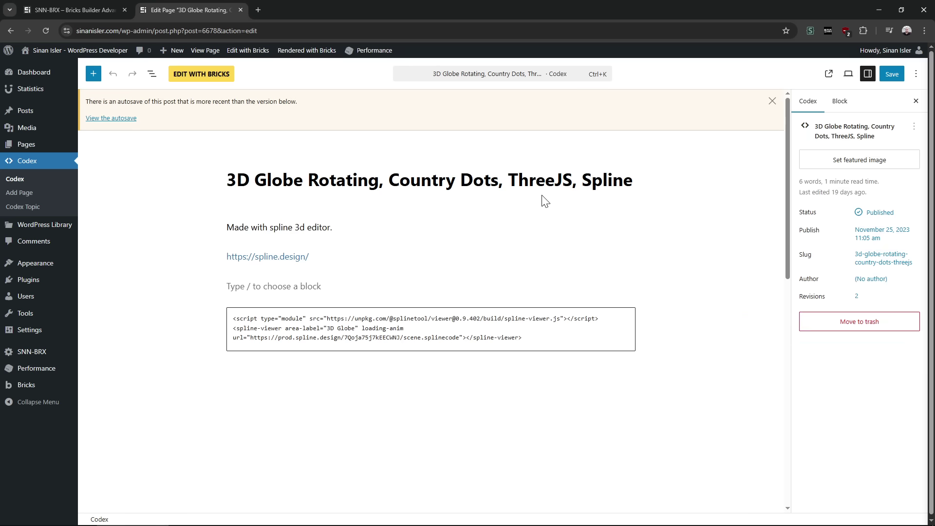
- Delete the existing note "dude this is so old post isnt it ?" from the Codex post
{"action": "left_click", "coordinate": [868, 74]}
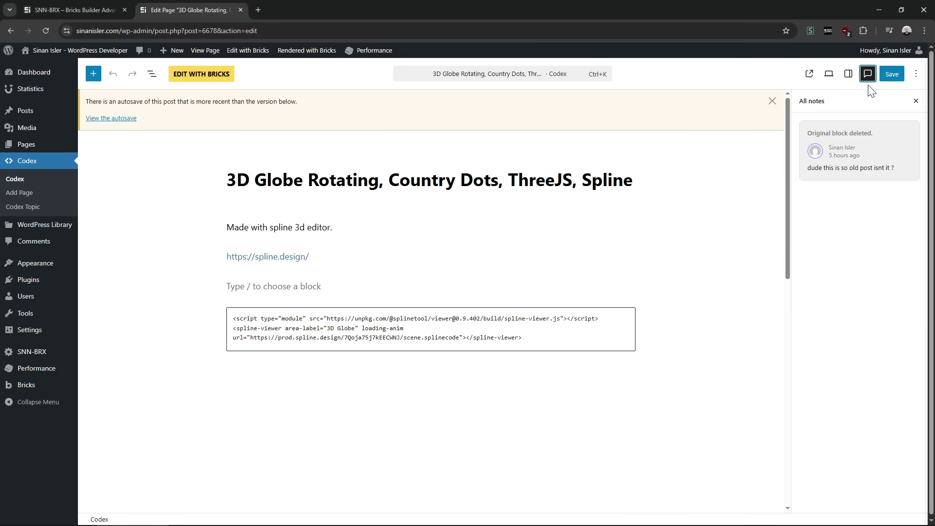
{"action": "left_click", "coordinate": [856, 148]}
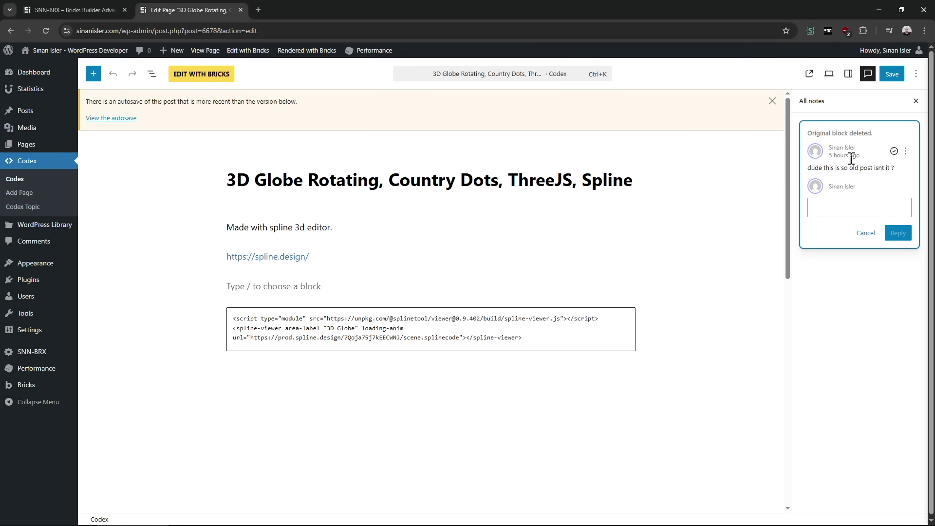
{"action": "left_click", "coordinate": [906, 151]}
{"action": "left_click", "coordinate": [873, 192]}
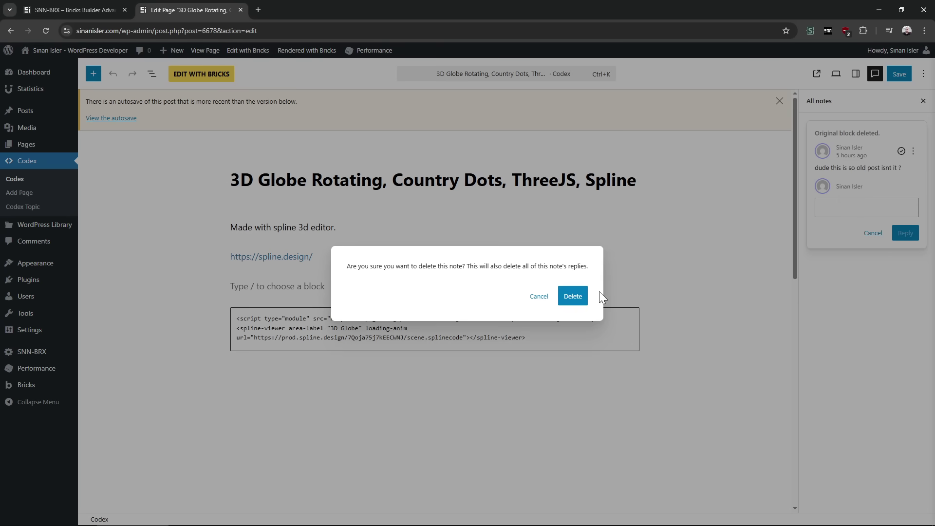
{"action": "left_click", "coordinate": [578, 296]}
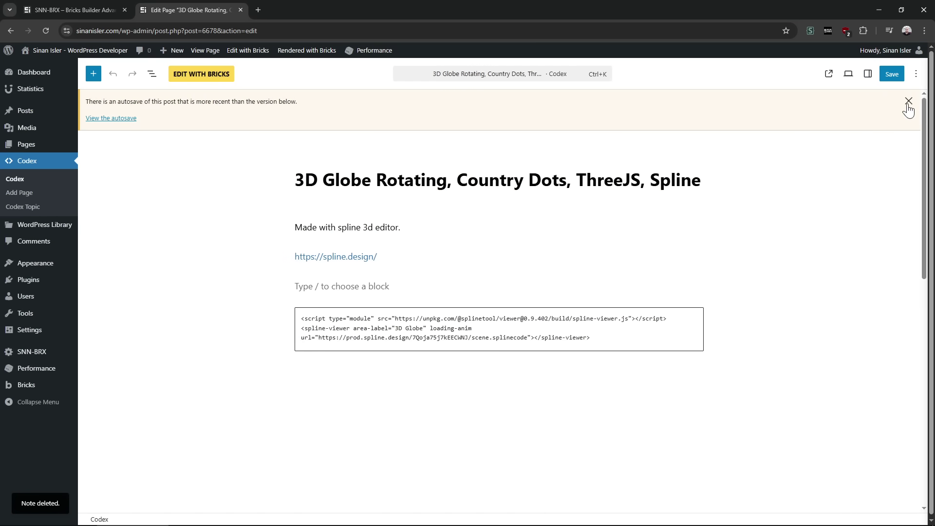
- Dismiss the autosave notice and add the note "read this man !" to the "Made with spline 3d editor." paragraph
{"action": "left_click", "coordinate": [908, 102]}
{"action": "left_click", "coordinate": [399, 239]}
{"action": "left_click", "coordinate": [430, 186]}
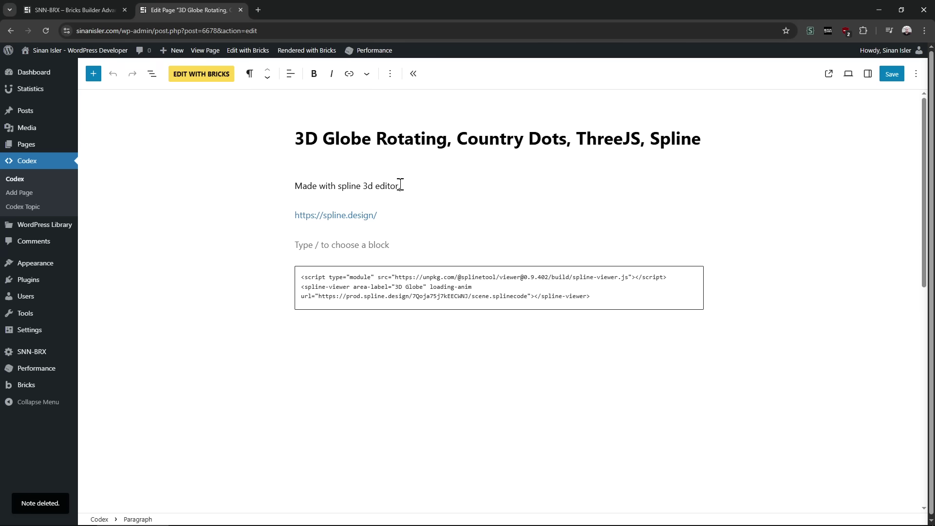
{"action": "left_click", "coordinate": [390, 74]}
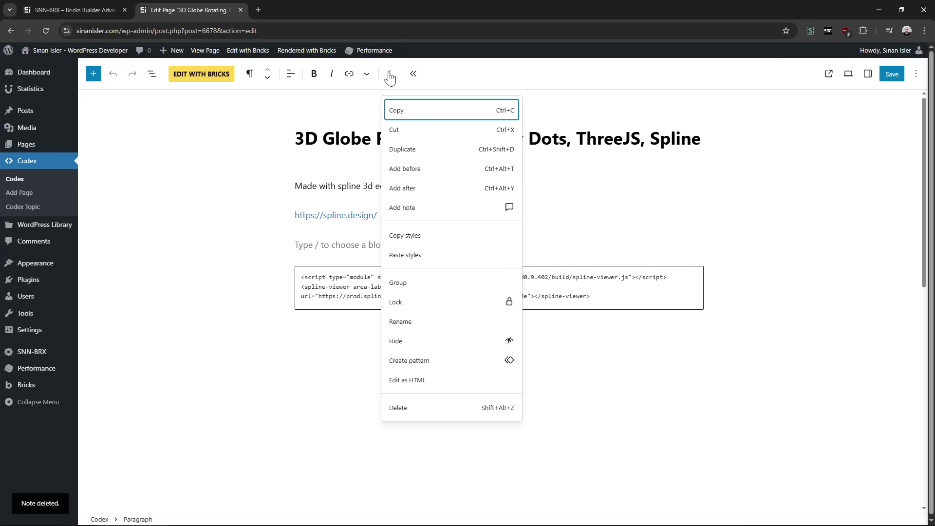
{"action": "left_click", "coordinate": [457, 208]}
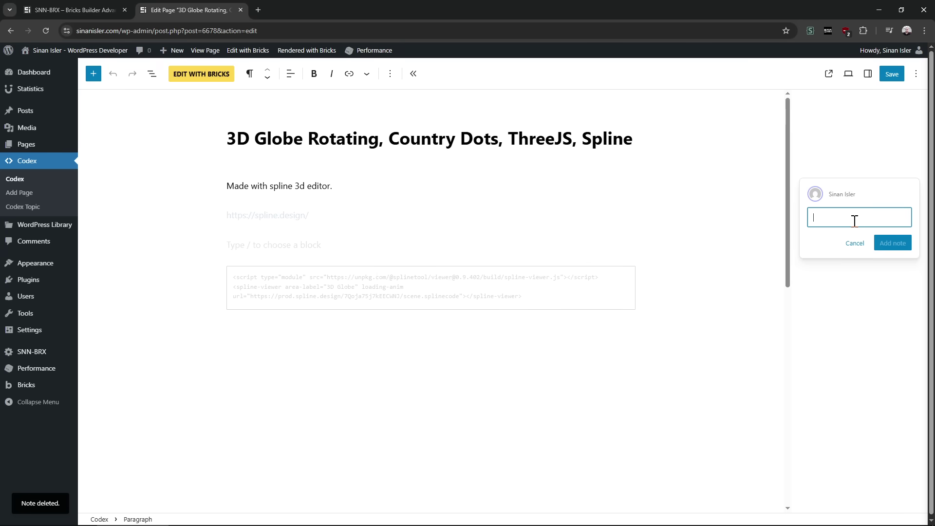
{"action": "type", "text": "read this man"}
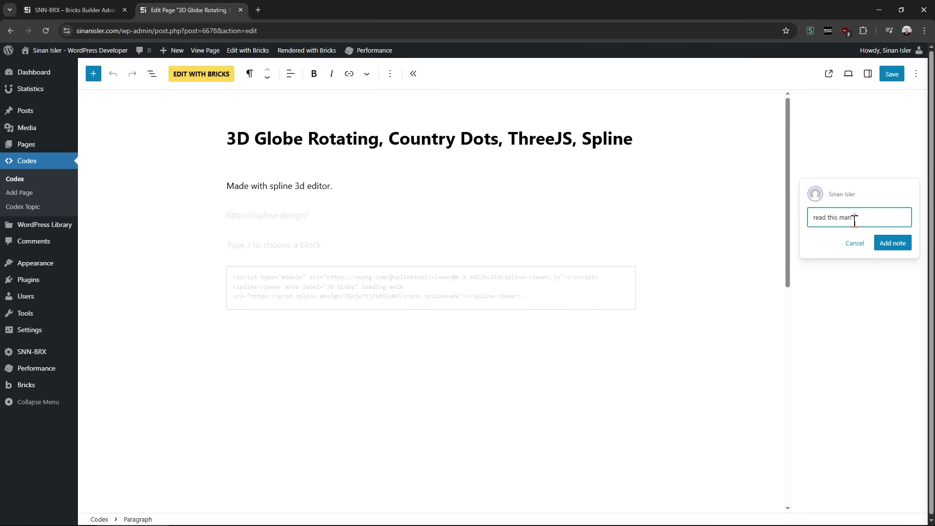
{"action": "type", "text": " !"}
{"action": "left_click", "coordinate": [893, 243]}
- Reply to the new note with "yes I read it"
{"action": "left_click", "coordinate": [860, 251]}
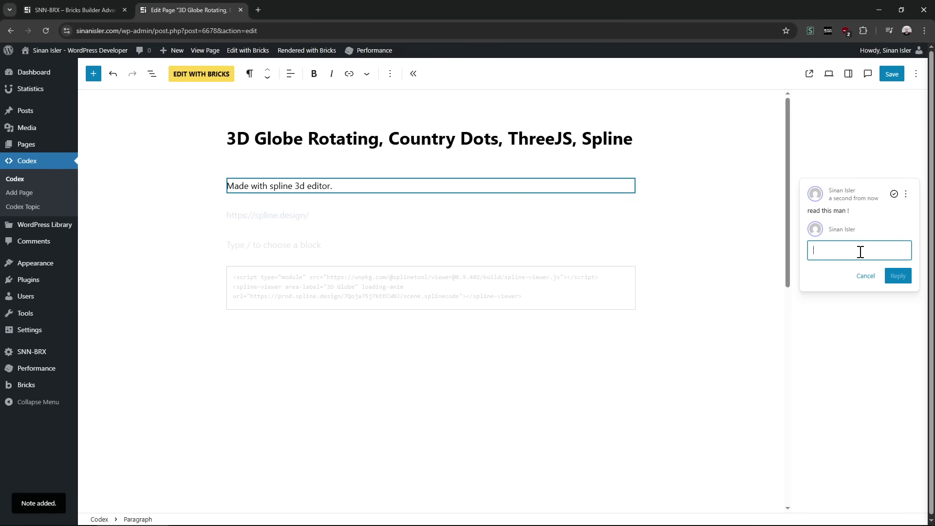
{"action": "type", "text": "yes I read it"}
{"action": "left_click", "coordinate": [899, 275]}
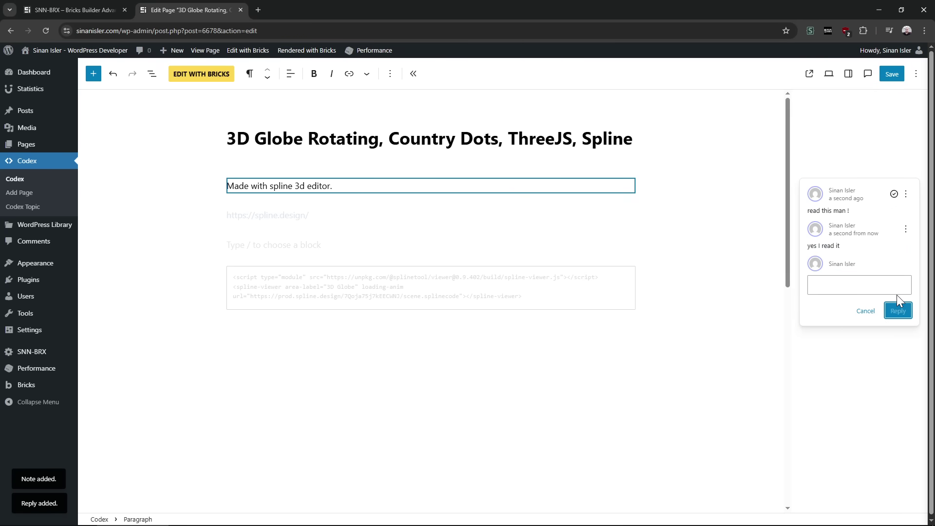
{"action": "left_click", "coordinate": [861, 282]}
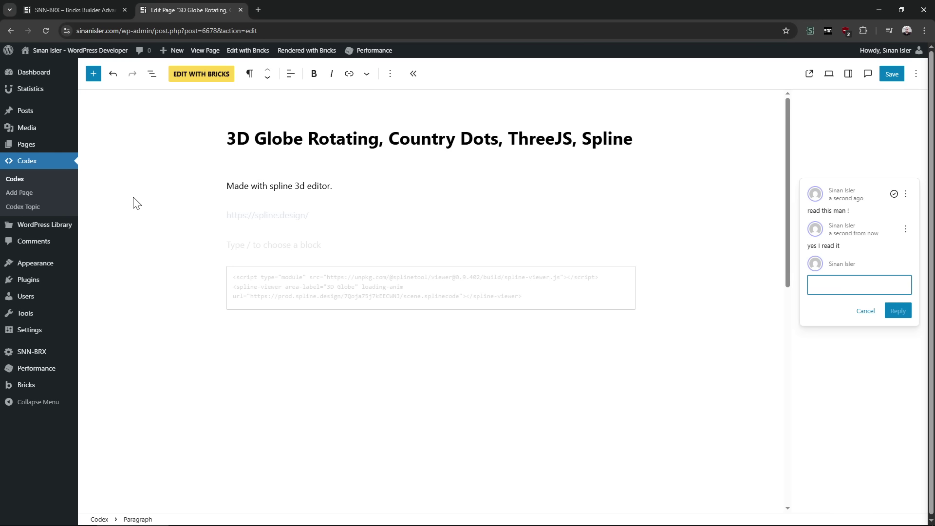
- Close the Codex post editor without saving the post and return to the SNN-BRX changelog
{"action": "left_click", "coordinate": [73, 9]}
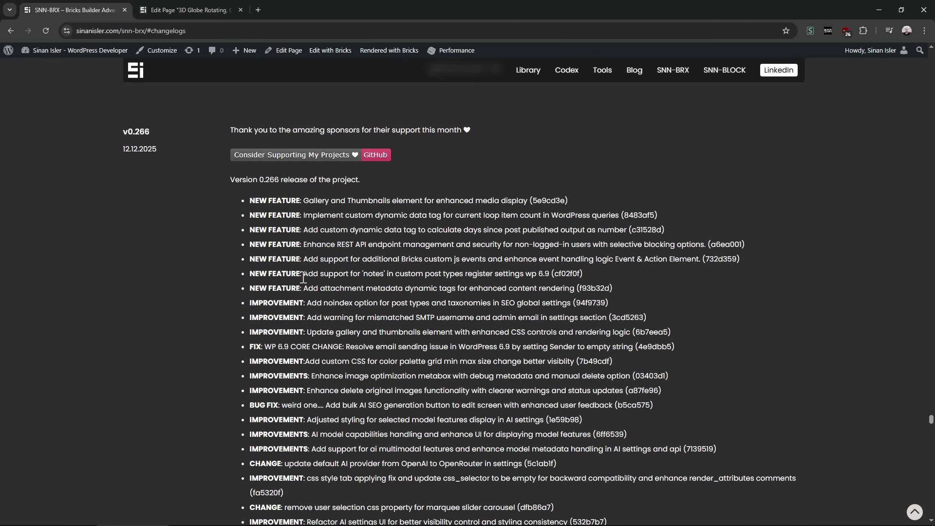
{"action": "left_click", "coordinate": [180, 10]}
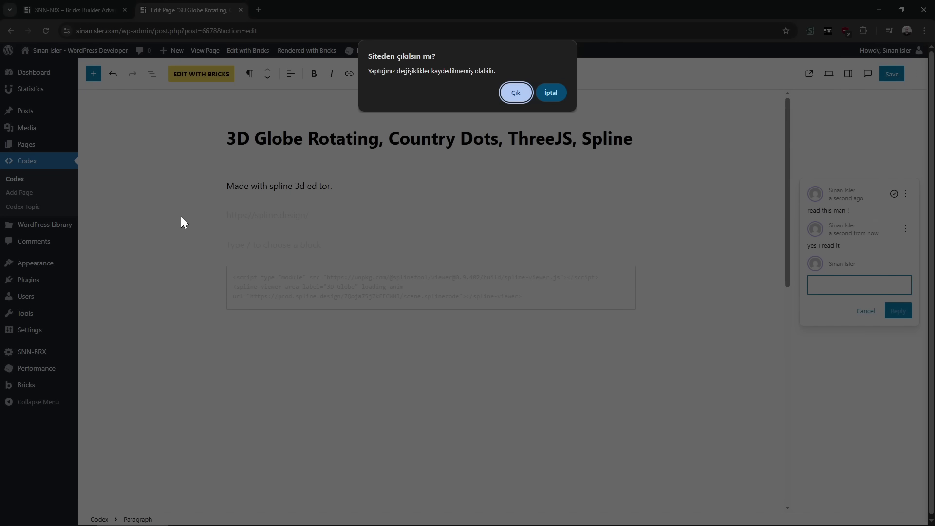
{"action": "key", "text": "Return"}
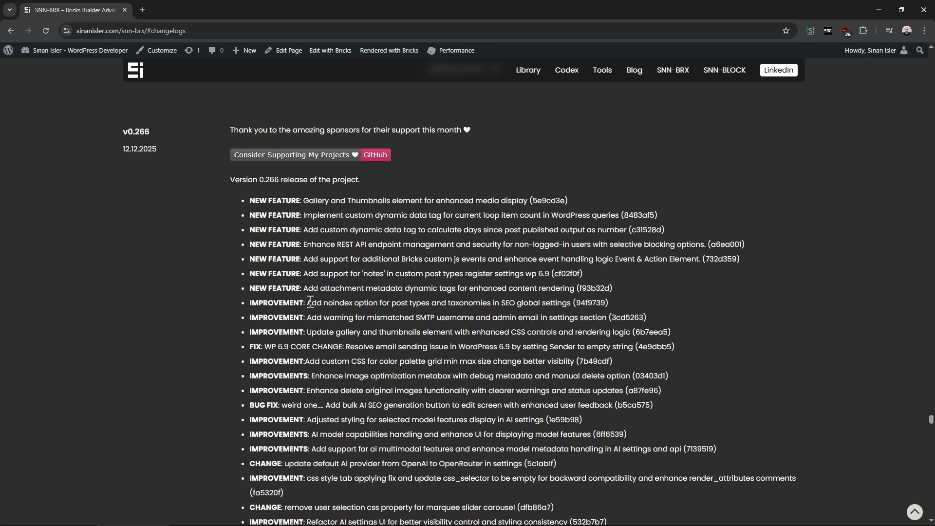
- Review the changelog entry about the noindex option for post types and taxonomies in SEO global settings
{"action": "left_click_drag", "start_coordinate": [307, 302], "coordinate": [539, 304]}
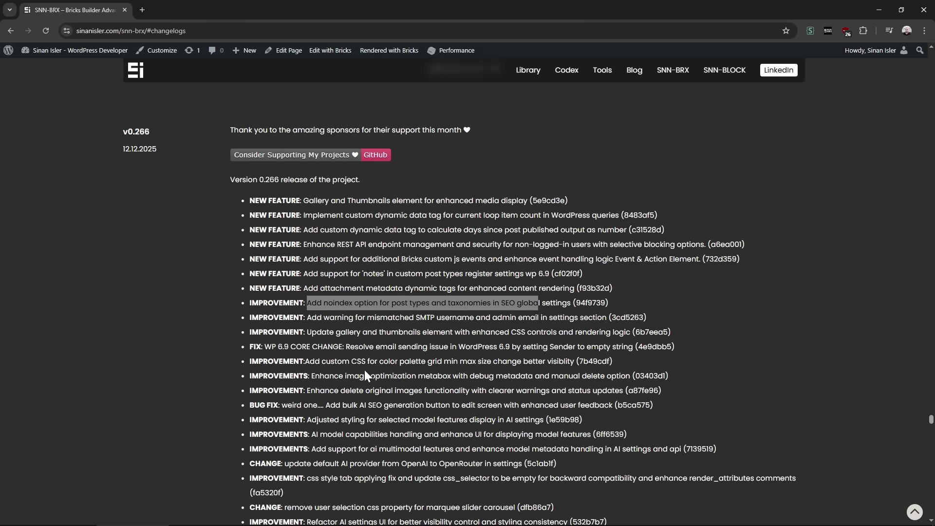
{"action": "left_click_drag", "start_coordinate": [311, 302], "coordinate": [370, 302]}
{"action": "left_click", "coordinate": [370, 299]}
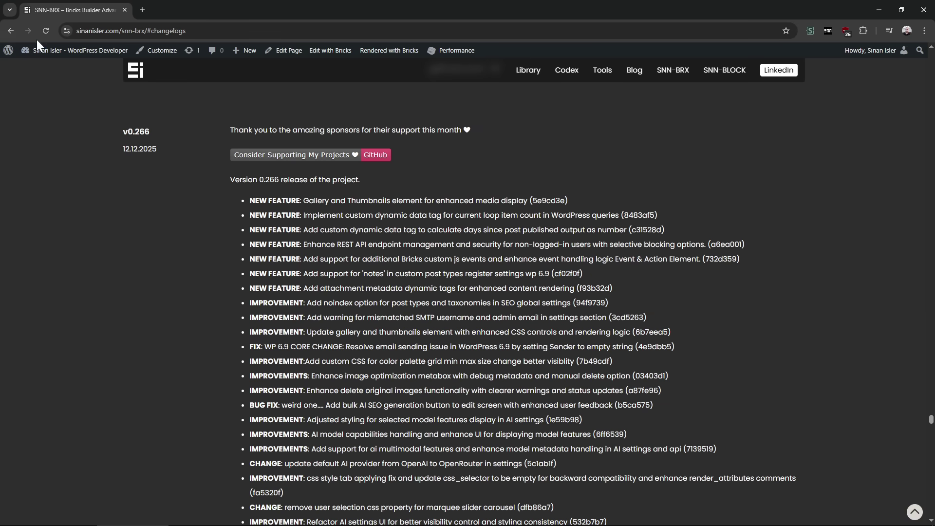
- Open the WordPress dashboard in a separate tab and go to the SNN-BRX SEO Settings
{"action": "mouse_move", "coordinate": [73, 50]}
{"action": "left_click", "coordinate": [93, 69]}
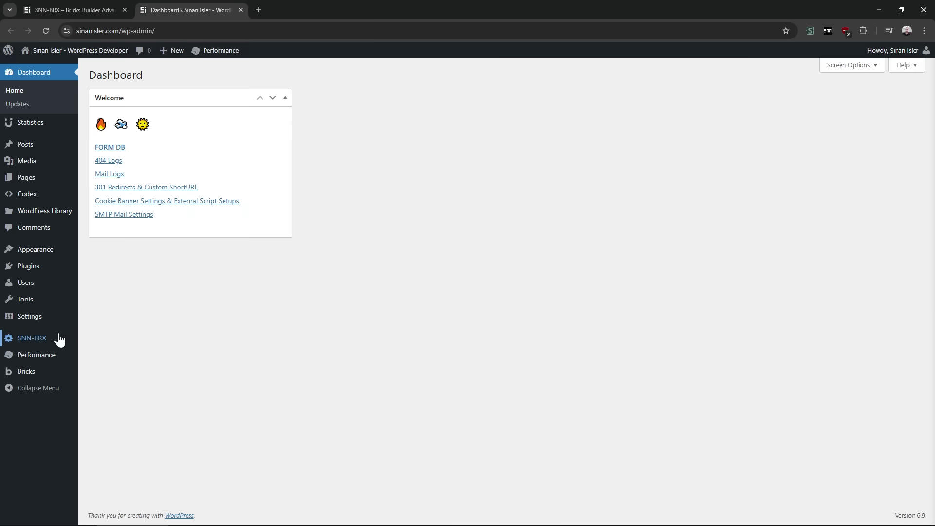
{"action": "mouse_move", "coordinate": [60, 339]}
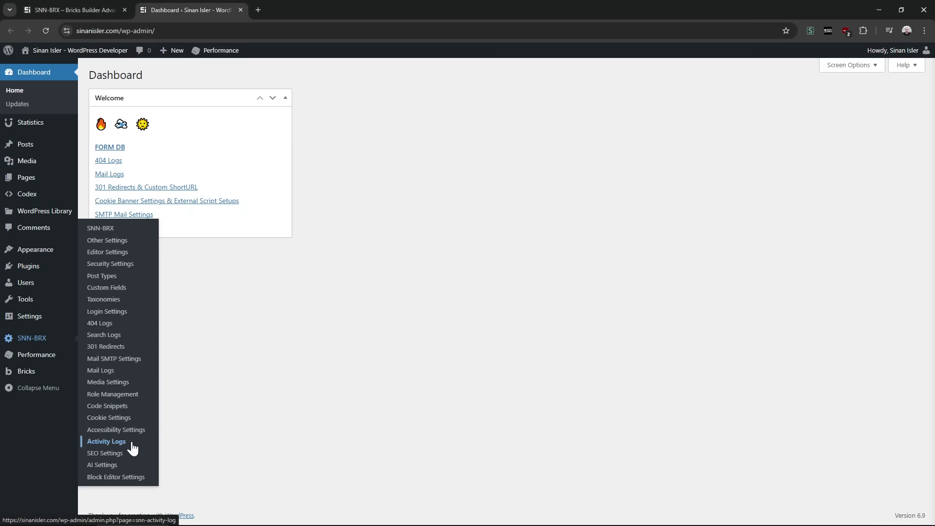
{"action": "left_click", "coordinate": [145, 453]}
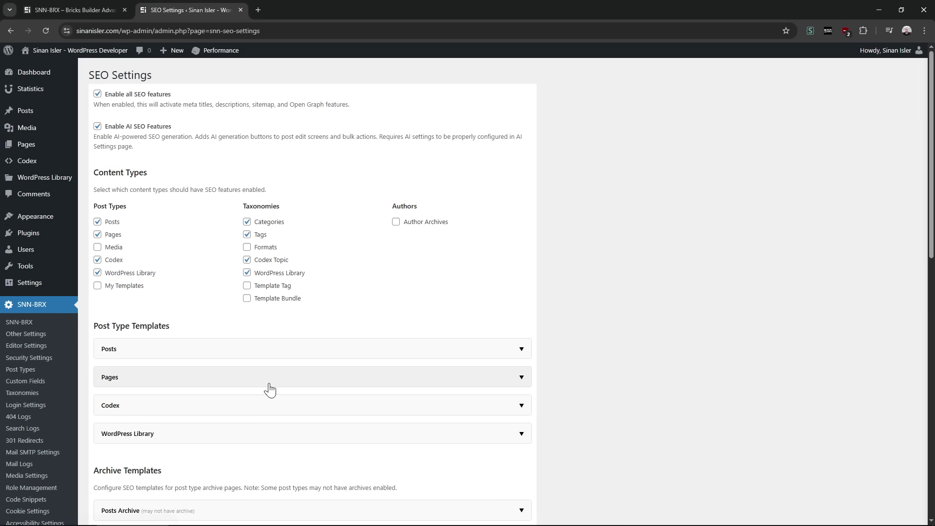
- Examine the Noindex option in the Posts post type template, and close the SEO settings to return to the changelog
{"action": "left_click", "coordinate": [240, 356]}
{"action": "scroll", "coordinate": [195, 348], "scroll_direction": "down", "scroll_amount": 3}
{"action": "left_click_drag", "start_coordinate": [93, 349], "coordinate": [310, 346]}
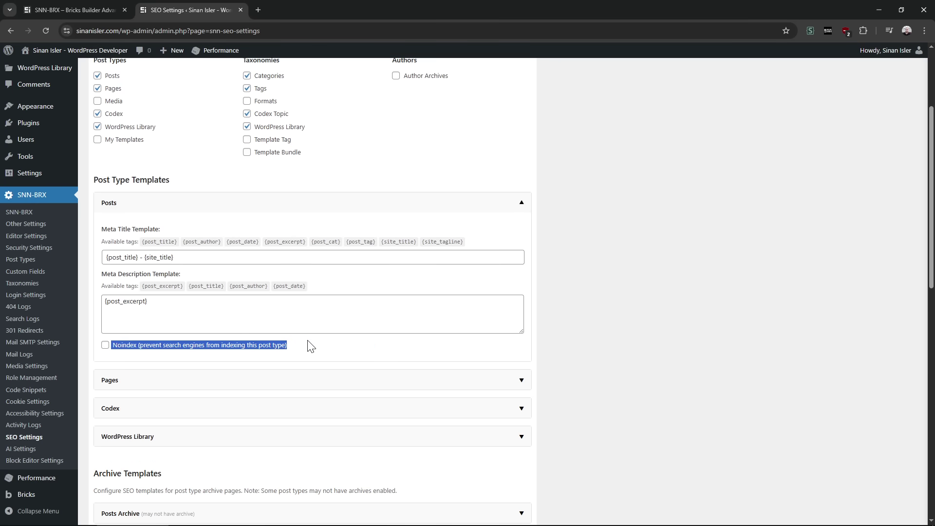
{"action": "left_click", "coordinate": [285, 347]}
{"action": "left_click", "coordinate": [112, 10]}
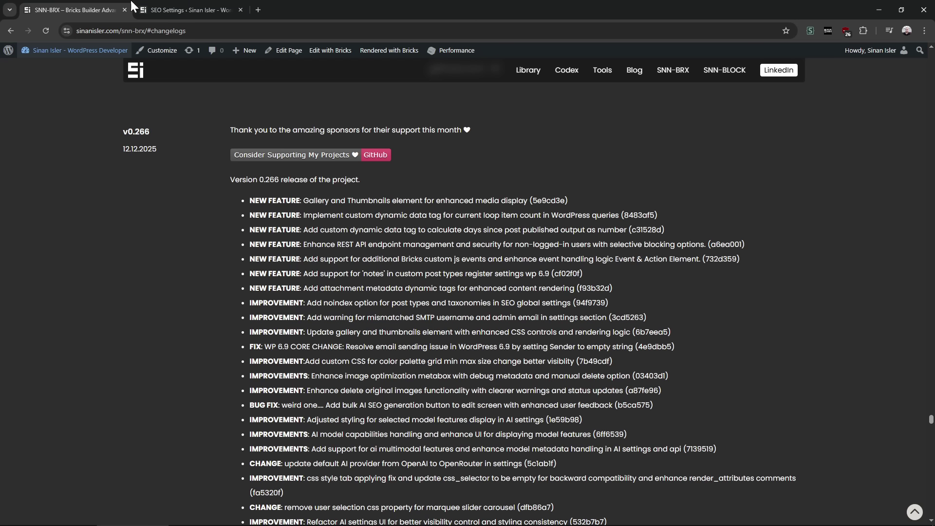
{"action": "middle_click", "coordinate": [183, 3]}
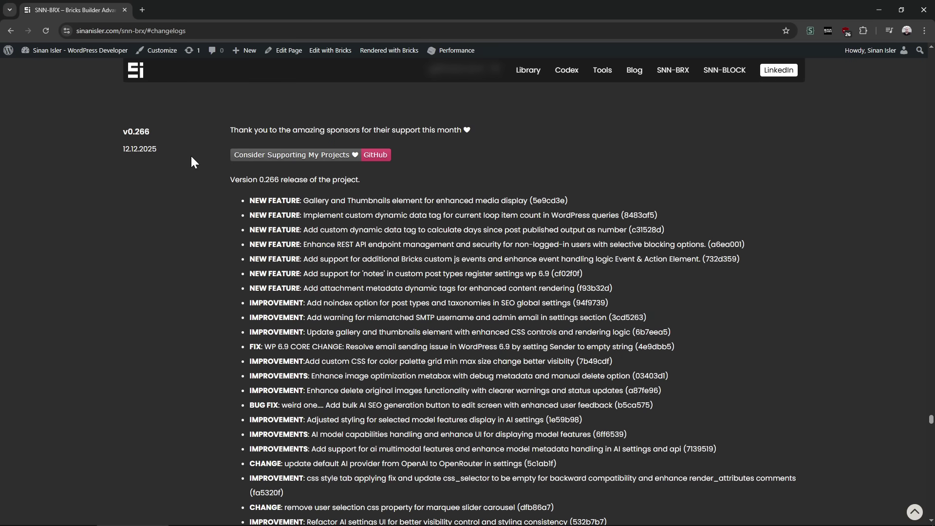
- Open the Optimize Media page from the WordPress dashboard and scan the existing media for unoptimized images
{"action": "middle_click", "coordinate": [58, 50]}
{"action": "left_click", "coordinate": [167, 8]}
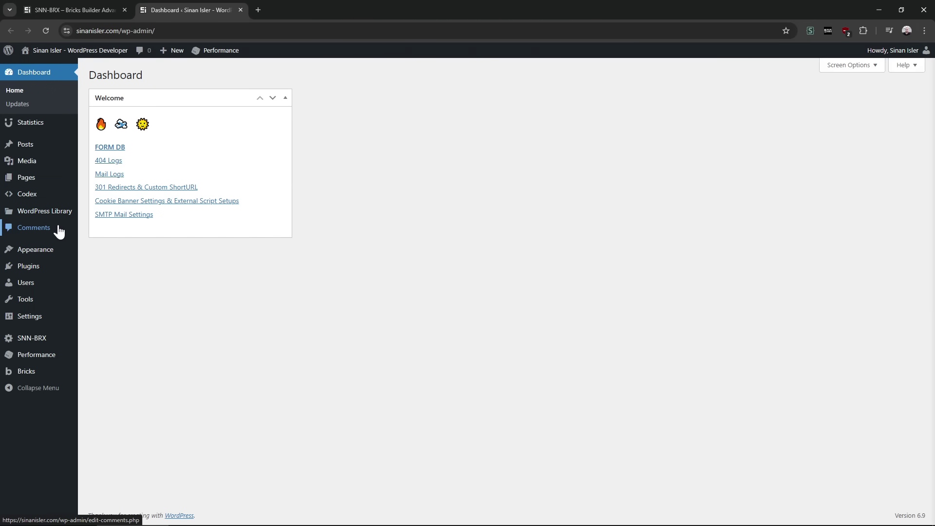
{"action": "mouse_move", "coordinate": [28, 161]}
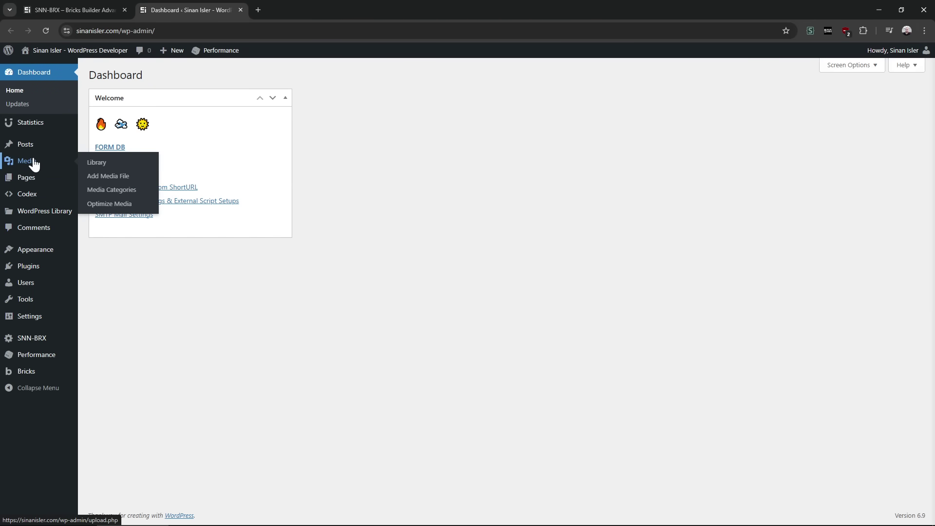
{"action": "left_click", "coordinate": [109, 204]}
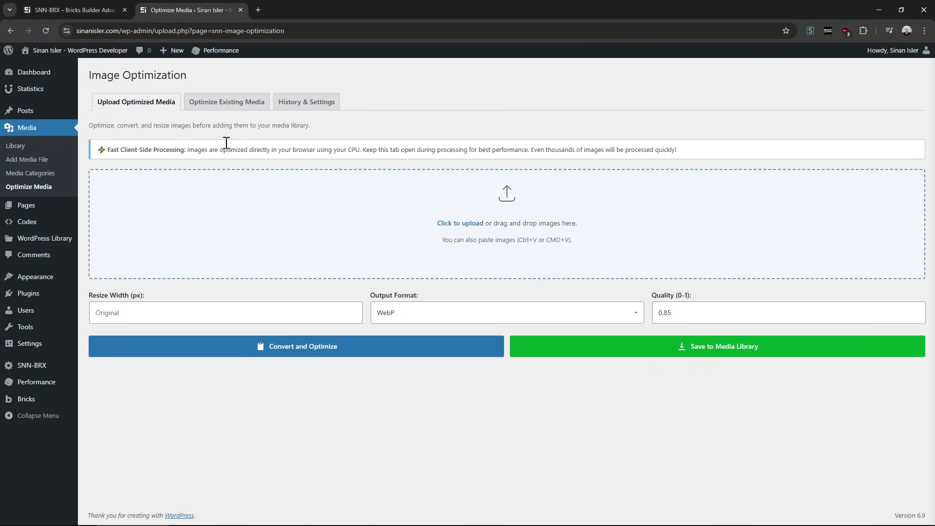
{"action": "left_click", "coordinate": [231, 112]}
{"action": "left_click", "coordinate": [157, 295]}
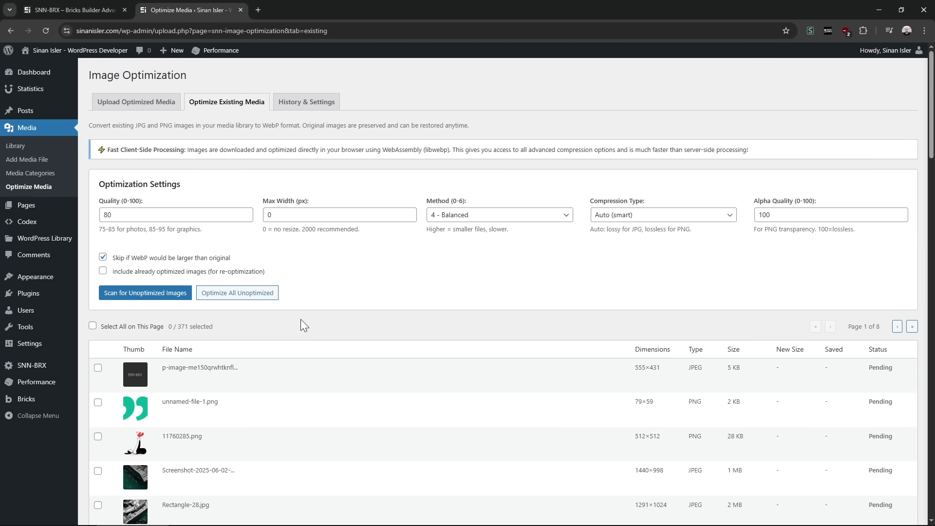
- Optimize only the first three listed images, keeping quality 80 and max width 0
{"action": "left_click", "coordinate": [177, 215]}
{"action": "left_click", "coordinate": [298, 216]}
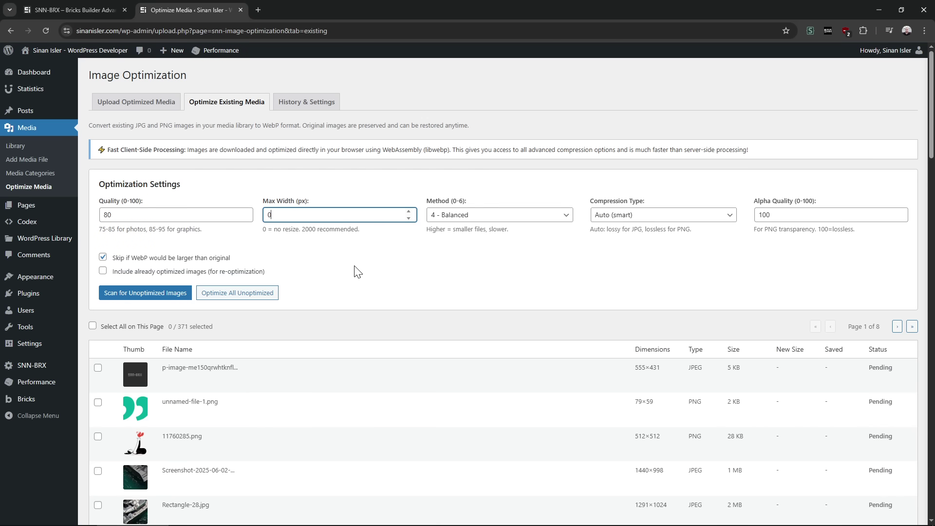
{"action": "left_click", "coordinate": [98, 368]}
{"action": "left_click", "coordinate": [98, 402]}
{"action": "left_click", "coordinate": [98, 436]}
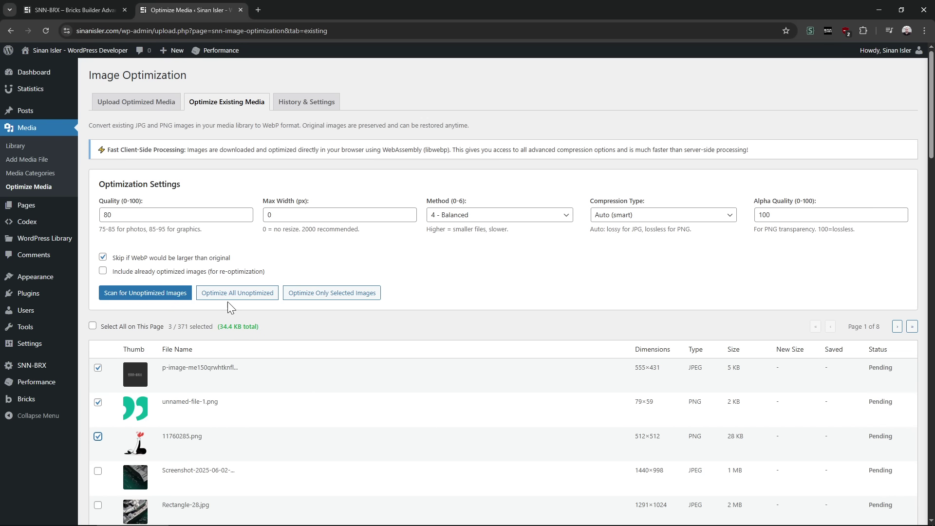
{"action": "left_click", "coordinate": [336, 294]}
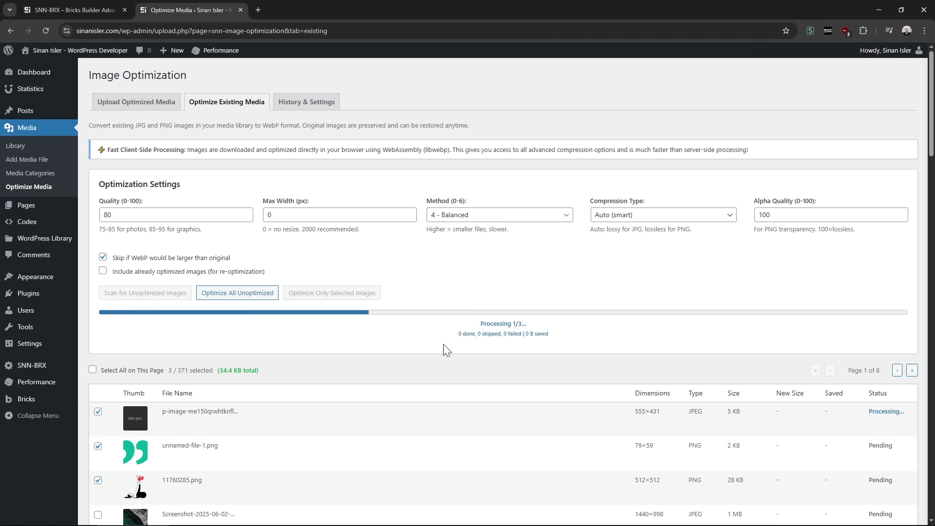
- Check the new size, saved percentage and status of the three selected images during optimization
{"action": "scroll", "coordinate": [585, 365], "scroll_direction": "down", "scroll_amount": 1}
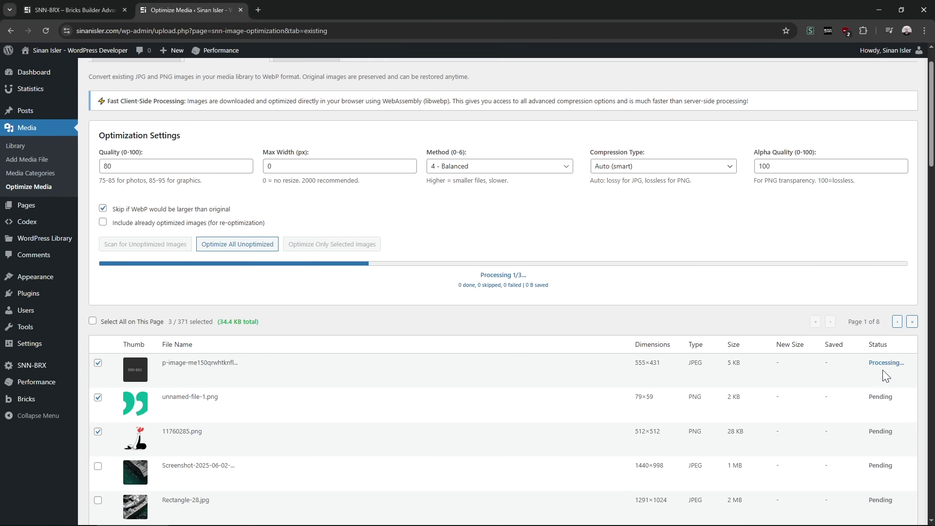
{"action": "scroll", "coordinate": [883, 370], "scroll_direction": "down", "scroll_amount": 1}
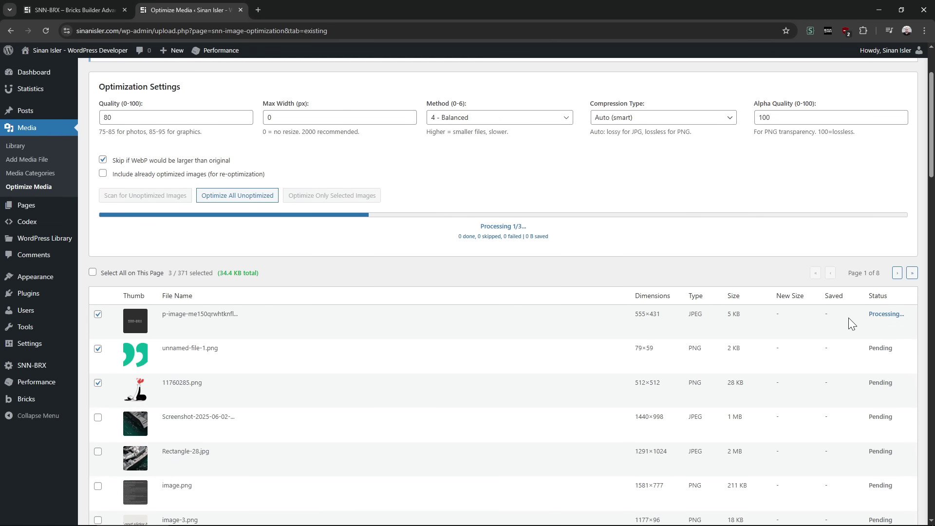
{"action": "double_click", "coordinate": [832, 314]}
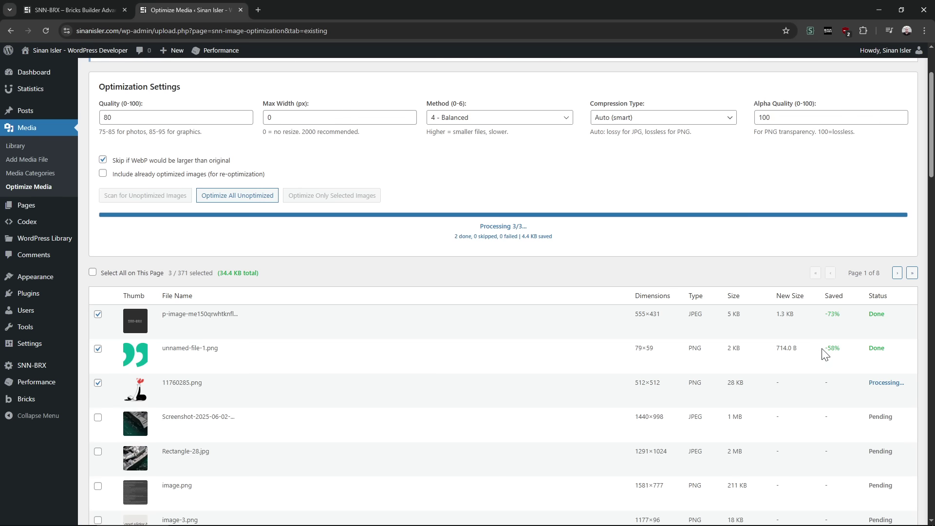
{"action": "double_click", "coordinate": [832, 348]}
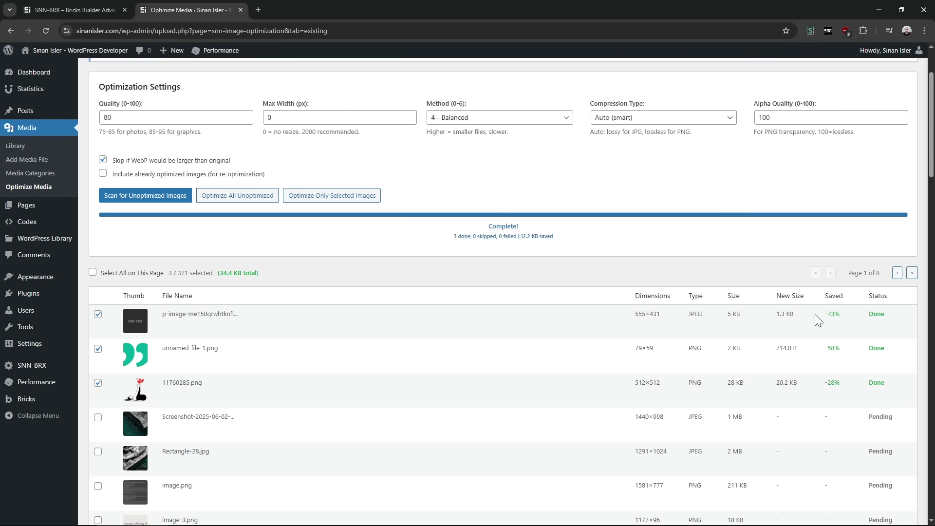
{"action": "scroll", "coordinate": [694, 373], "scroll_direction": "up", "scroll_amount": 1}
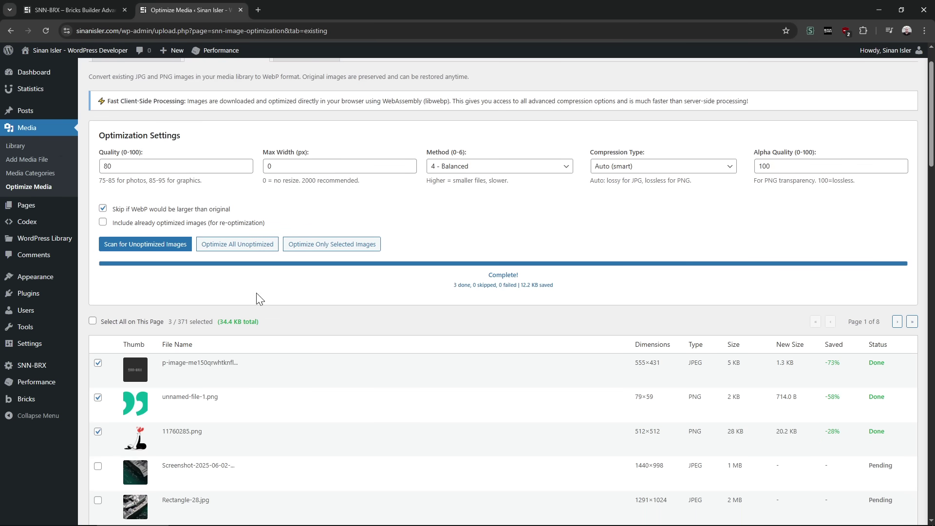
- Open the image-1.webp attachment from the Media Library and examine its Image Optimization details
{"action": "left_click", "coordinate": [52, 131]}
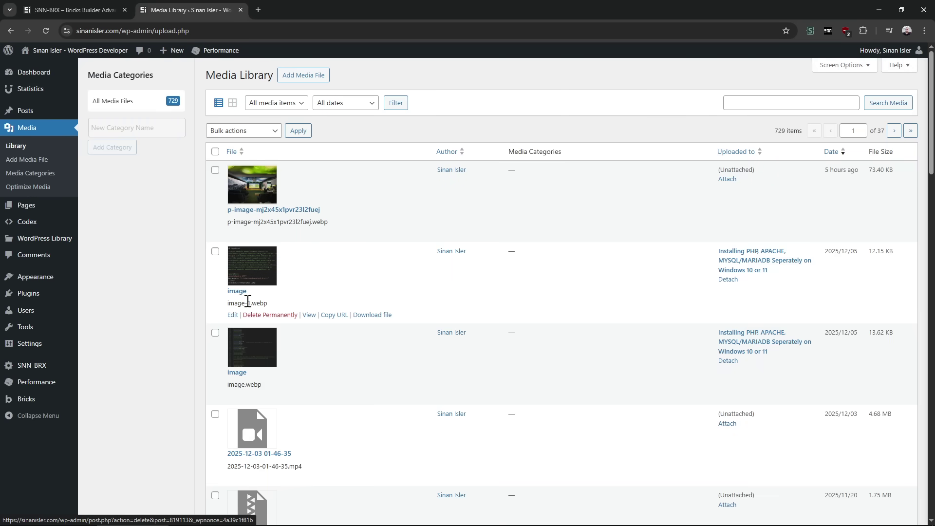
{"action": "left_click", "coordinate": [237, 291]}
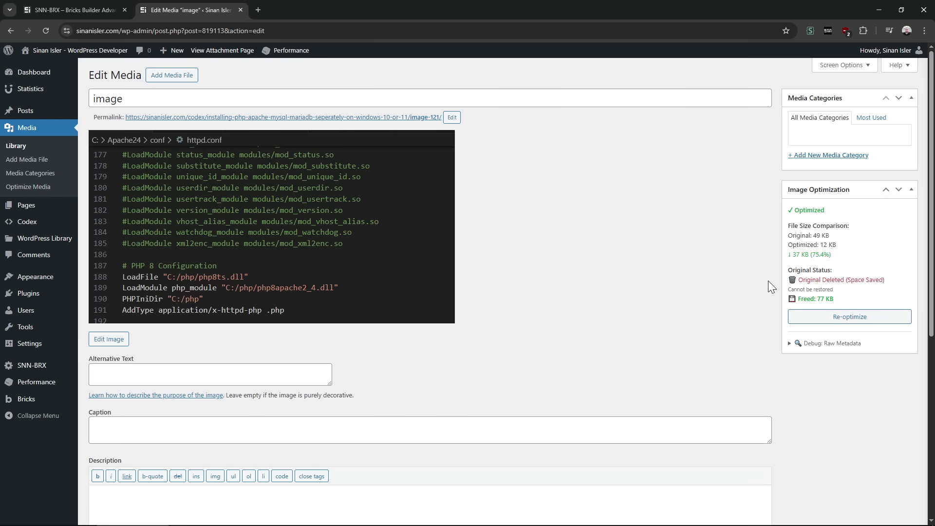
{"action": "right_click", "coordinate": [597, 207]}
{"action": "left_click", "coordinate": [614, 217]}
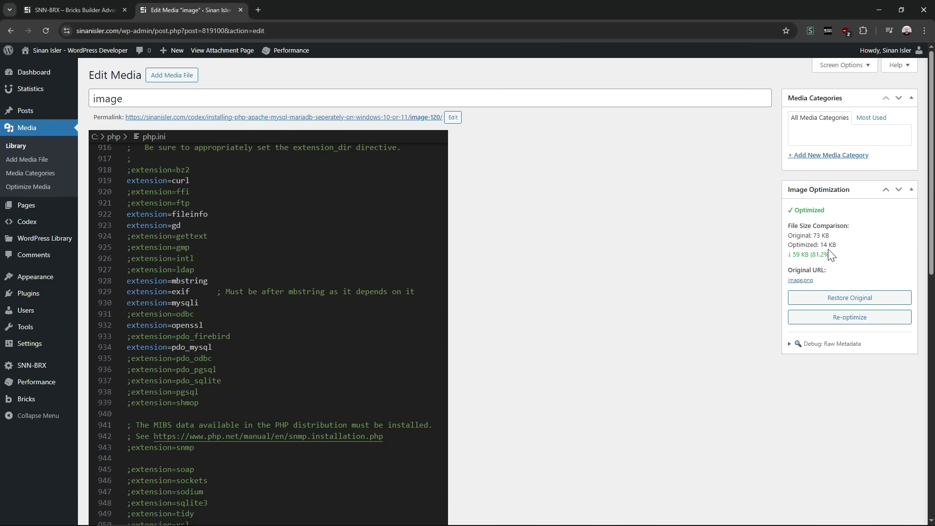
- Try to re-optimize the image.webp attachment from its Image Optimization box
{"action": "left_click", "coordinate": [843, 324]}
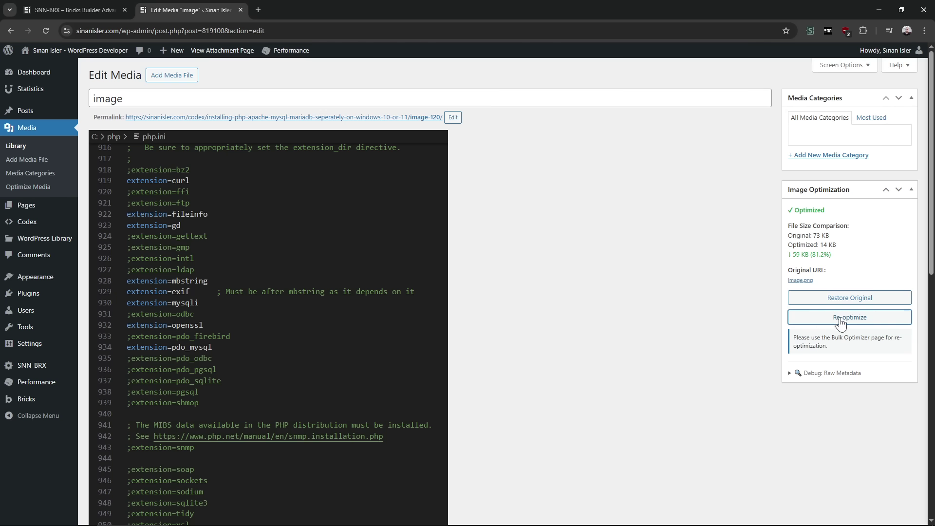
{"action": "scroll", "coordinate": [751, 326], "scroll_direction": "down", "scroll_amount": 2}
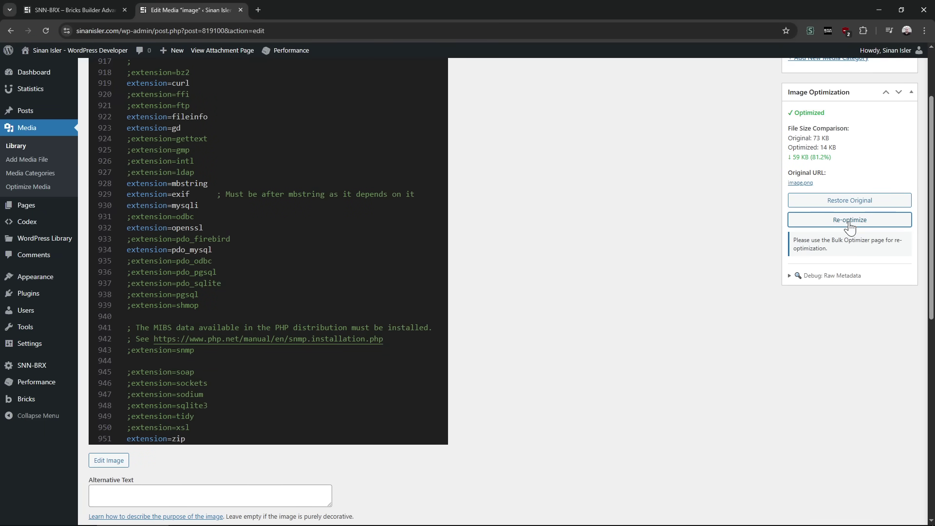
{"action": "scroll", "coordinate": [720, 279], "scroll_direction": "up", "scroll_amount": 1}
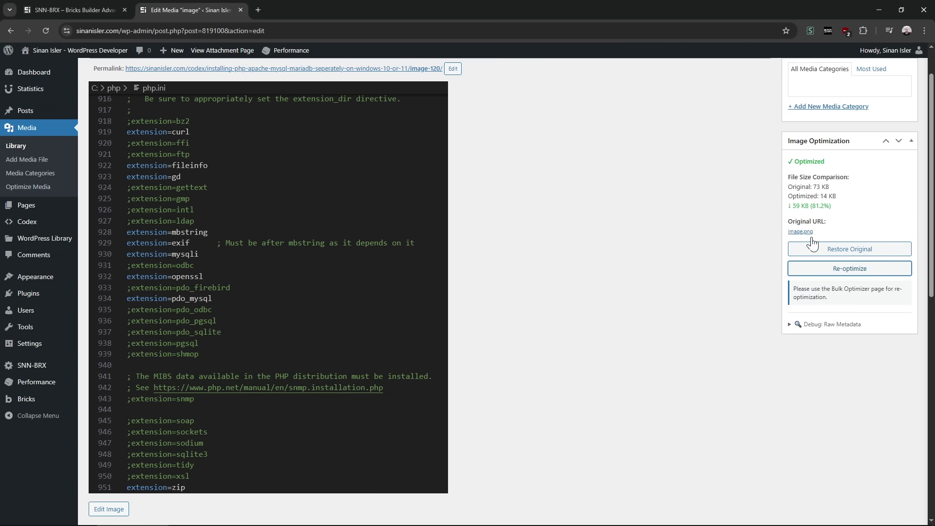
- Expand the raw debug metadata of the image.webp attachment and look through its entries
{"action": "left_click", "coordinate": [828, 324]}
{"action": "scroll", "coordinate": [731, 331], "scroll_direction": "down", "scroll_amount": 2}
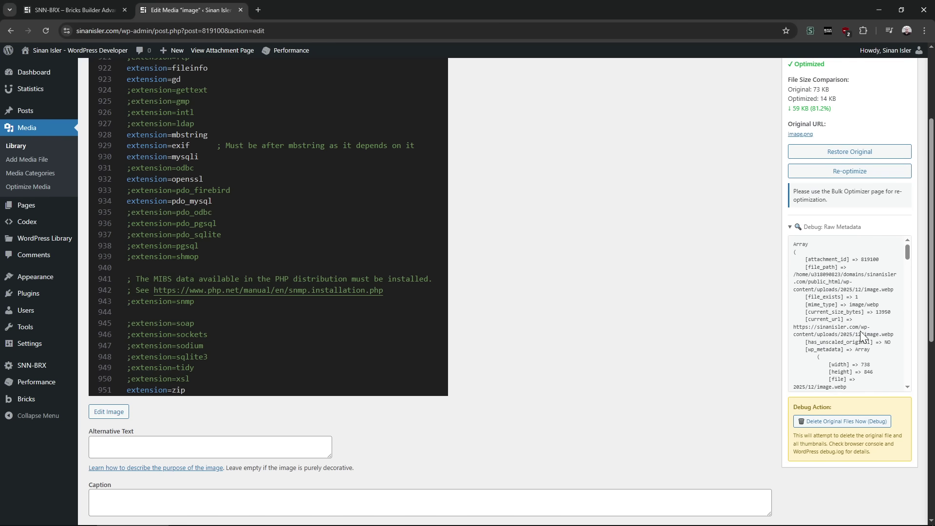
{"action": "scroll", "coordinate": [862, 319], "scroll_direction": "down", "scroll_amount": 5}
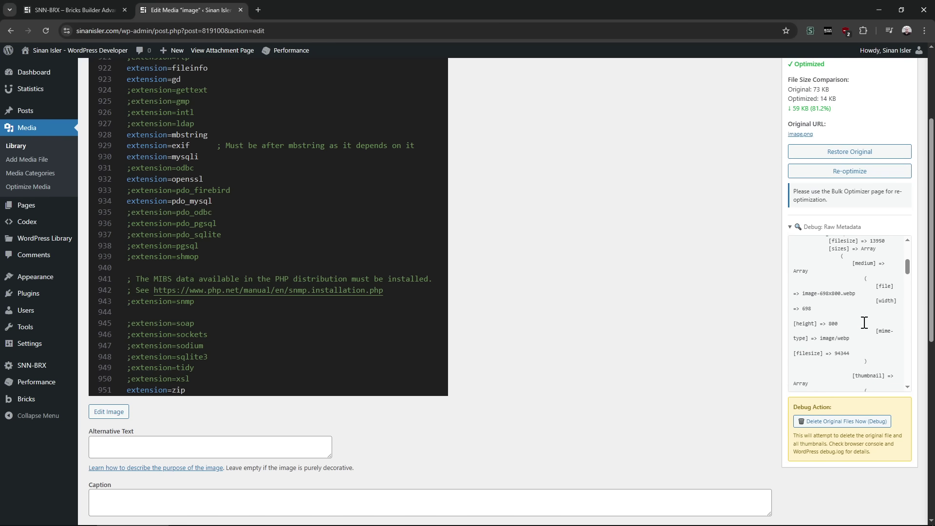
{"action": "scroll", "coordinate": [864, 322], "scroll_direction": "down", "scroll_amount": 3}
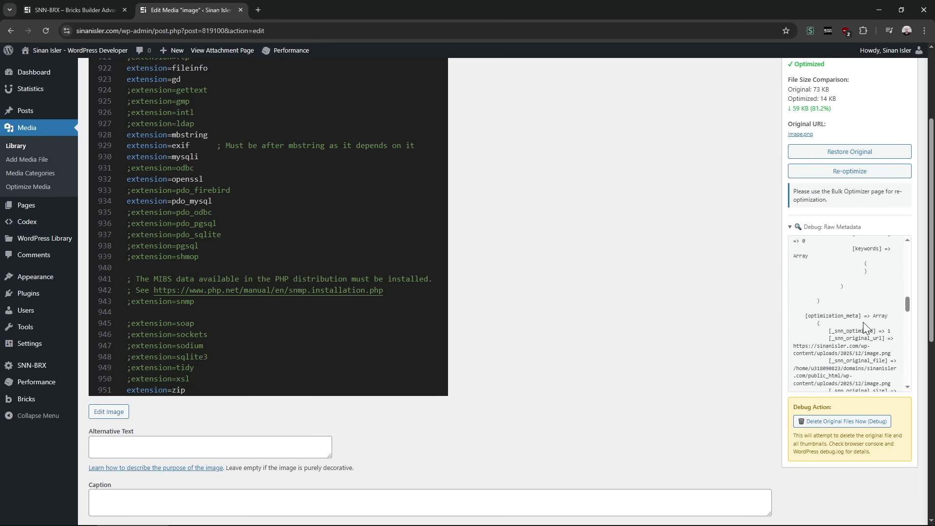
{"action": "scroll", "coordinate": [863, 322], "scroll_direction": "down", "scroll_amount": 5}
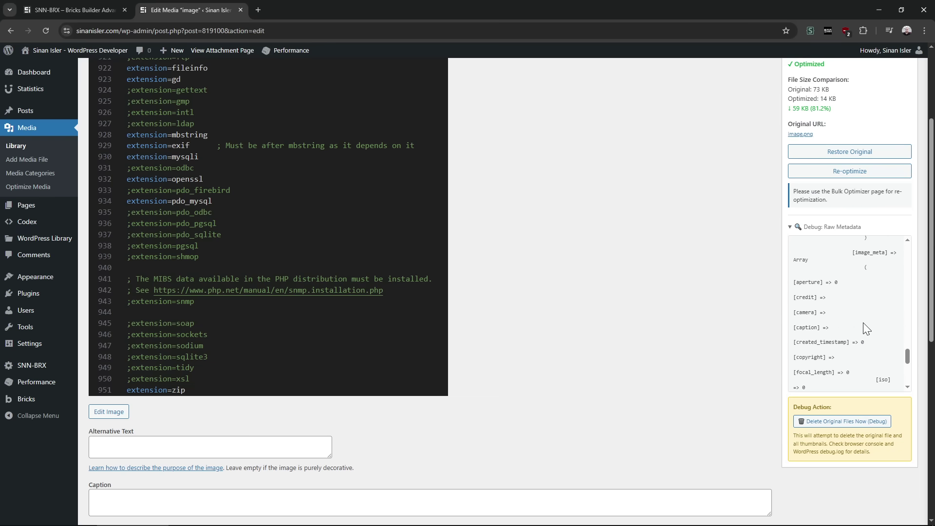
{"action": "scroll", "coordinate": [667, 337], "scroll_direction": "up", "scroll_amount": 3}
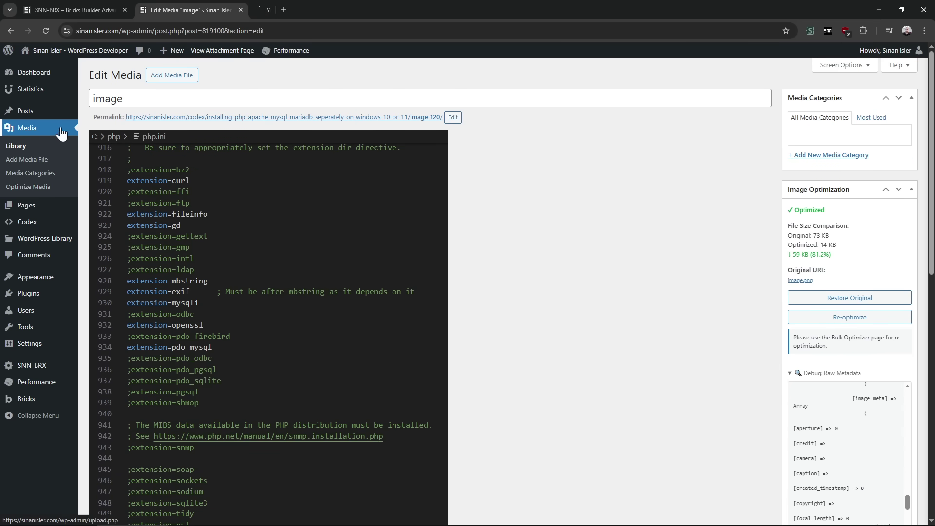
{"action": "middle_click", "coordinate": [62, 129]}
{"action": "left_click", "coordinate": [287, 7]}
{"action": "scroll", "coordinate": [341, 312], "scroll_direction": "down", "scroll_amount": 5}
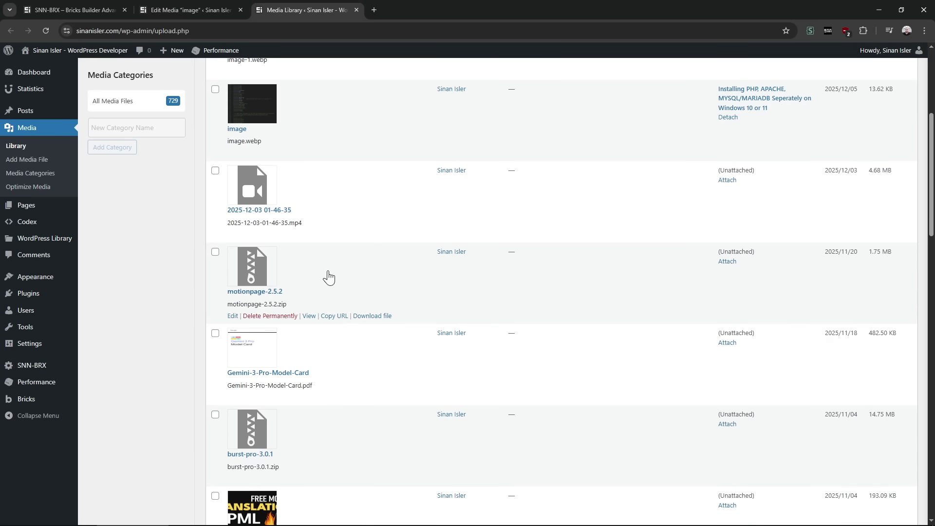
{"action": "left_click", "coordinate": [259, 210]}
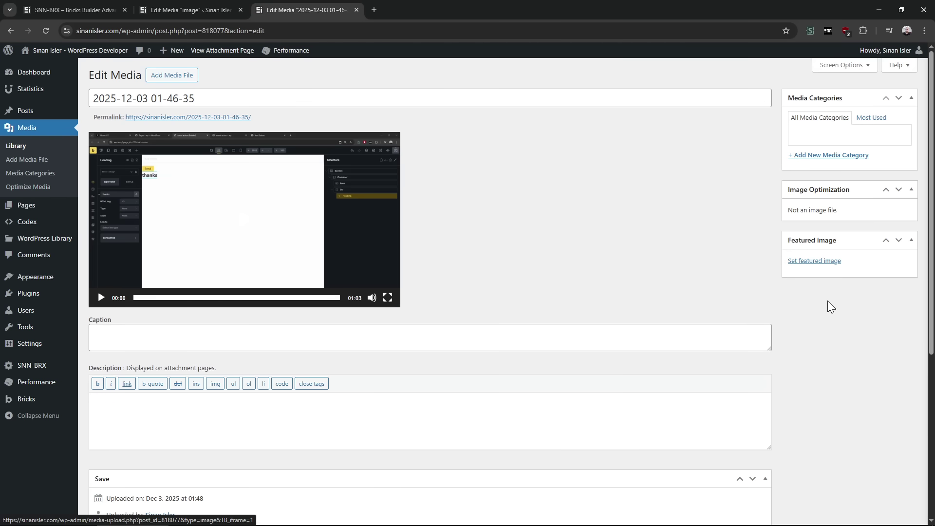
{"action": "left_click_drag", "start_coordinate": [807, 209], "coordinate": [866, 210]}
{"action": "left_click", "coordinate": [851, 292]}
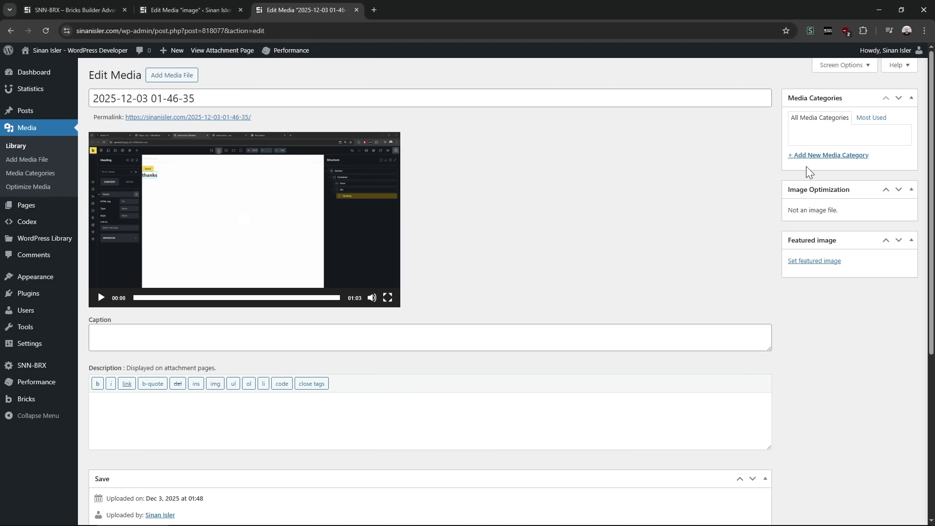
{"action": "left_click_drag", "start_coordinate": [793, 211], "coordinate": [804, 220]}
{"action": "left_click", "coordinate": [804, 225]}
- Close the video attachment's page and permanently delete the original files of the "image" attachment with its debug action
{"action": "left_click", "coordinate": [211, 9]}
{"action": "left_click", "coordinate": [357, 9]}
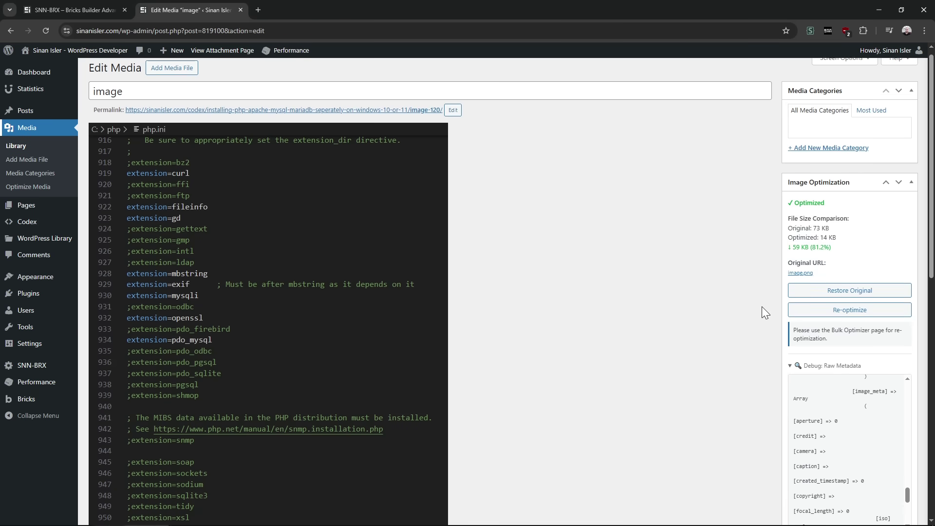
{"action": "scroll", "coordinate": [762, 306], "scroll_direction": "down", "scroll_amount": 3}
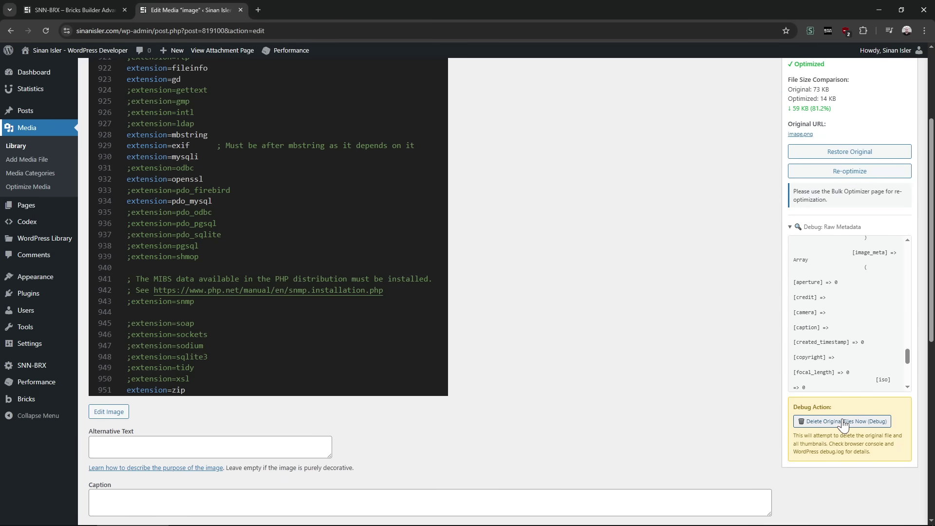
{"action": "left_click", "coordinate": [830, 431]}
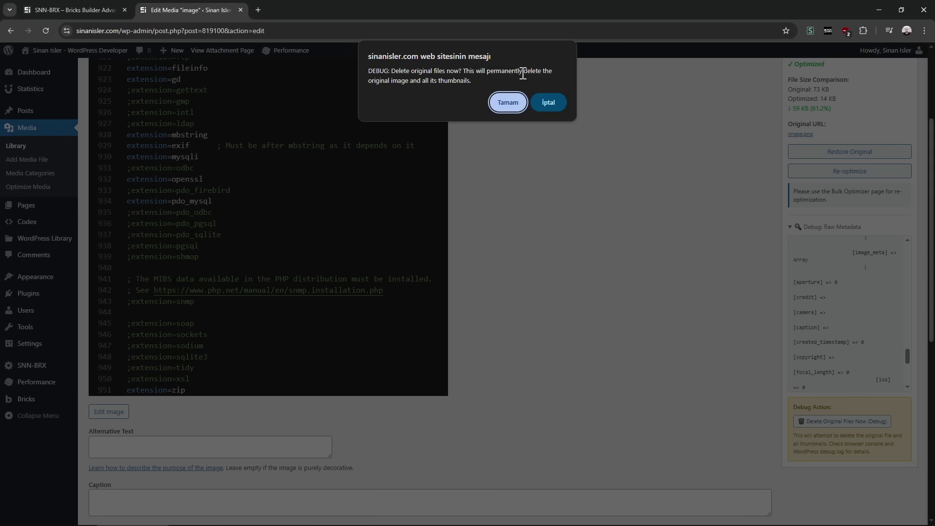
{"action": "left_click", "coordinate": [508, 103]}
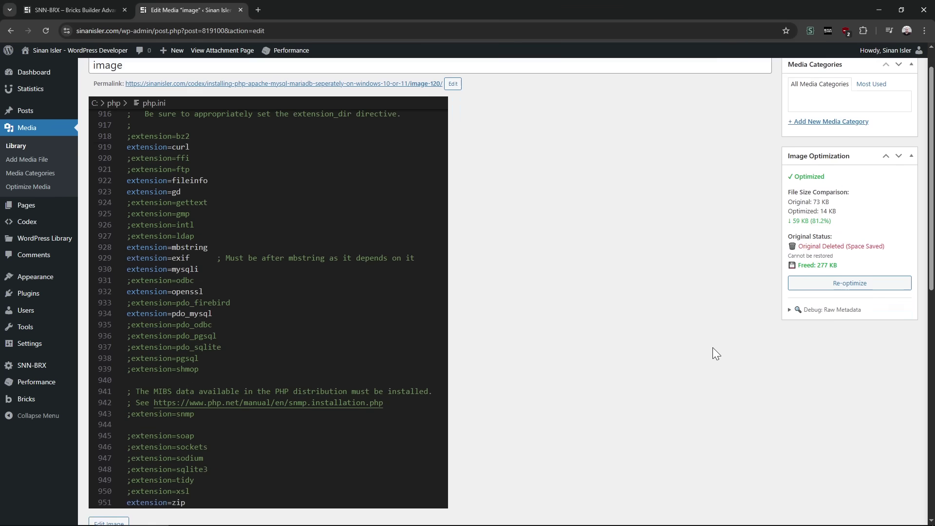
- Examine the file size comparison, original status and freed space in the "image" attachment's Image Optimization box
{"action": "left_click_drag", "start_coordinate": [804, 214], "coordinate": [830, 279]}
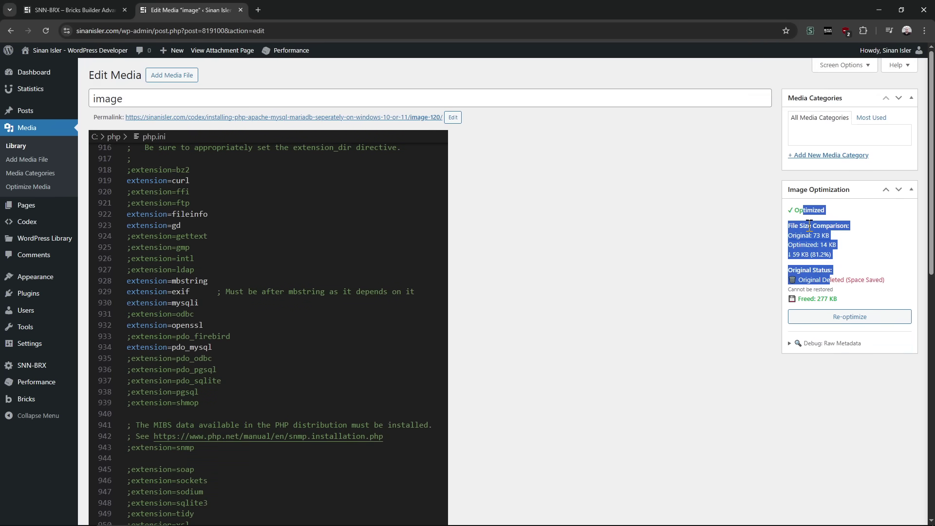
{"action": "left_click", "coordinate": [831, 280]}
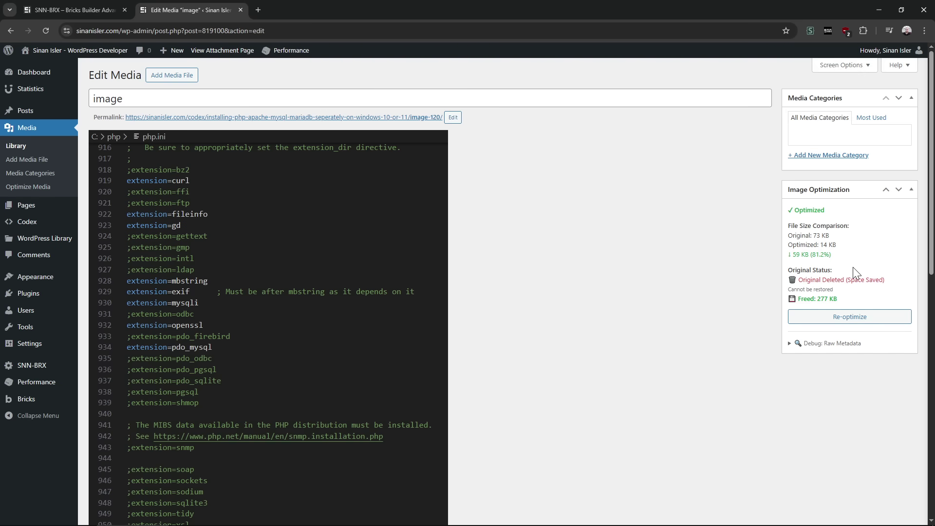
{"action": "scroll", "coordinate": [349, 260], "scroll_direction": "down", "scroll_amount": 7}
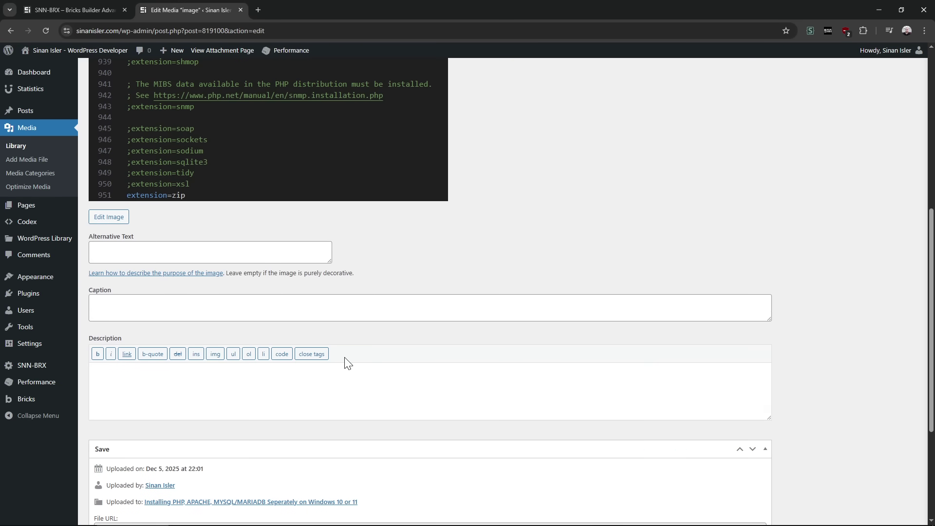
{"action": "scroll", "coordinate": [338, 344], "scroll_direction": "up", "scroll_amount": 7}
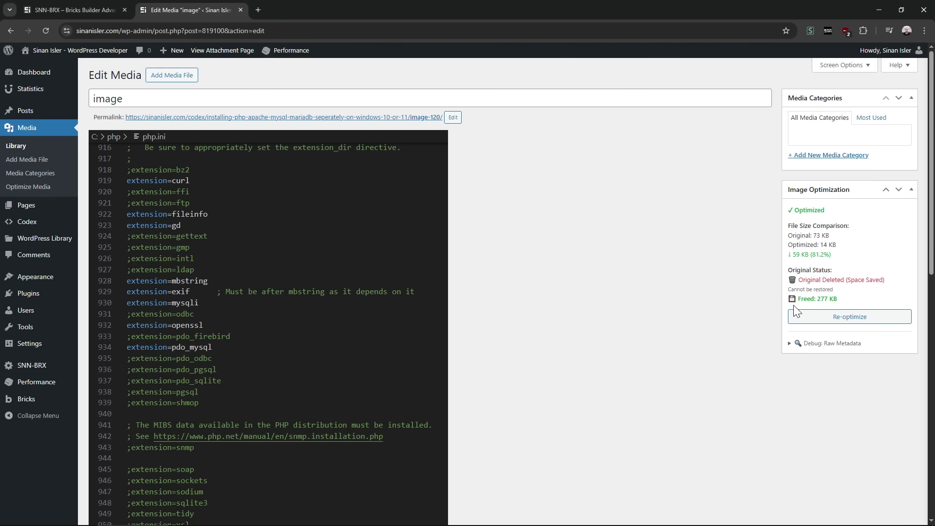
{"action": "mouse_move", "coordinate": [822, 300]}
{"action": "left_mouse_down"}
{"action": "mouse_move", "coordinate": [791, 229]}
{"action": "mouse_move", "coordinate": [810, 217]}
{"action": "mouse_move", "coordinate": [806, 245]}
{"action": "mouse_move", "coordinate": [821, 284]}
{"action": "left_mouse_up"}
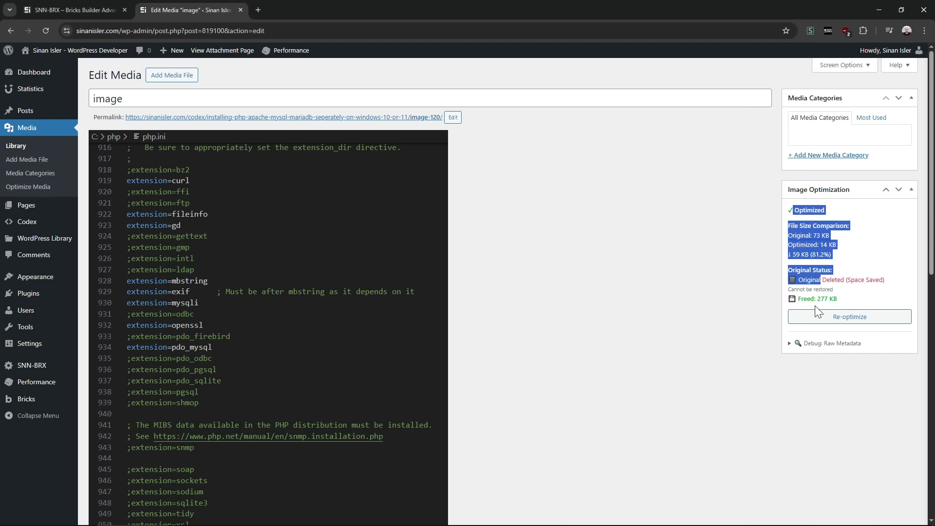
{"action": "left_click_drag", "start_coordinate": [818, 301], "coordinate": [797, 226]}
{"action": "left_click", "coordinate": [812, 345]}
{"action": "left_click", "coordinate": [812, 344]}
{"action": "left_click", "coordinate": [796, 227]}
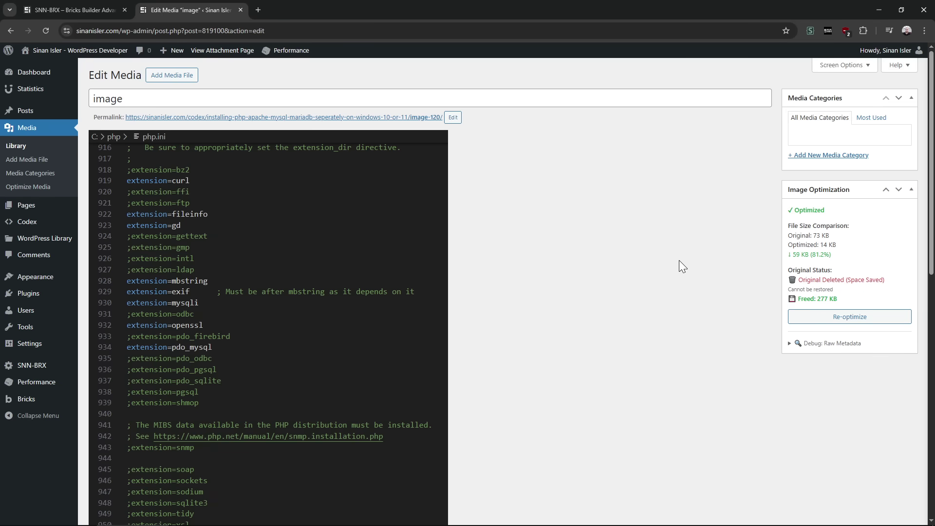
- Return to the SNN-BRX changelog and review the remaining v0.266 entries, down to the custom field date format improvement
{"action": "key", "text": "ctrl+shift+Tab"}
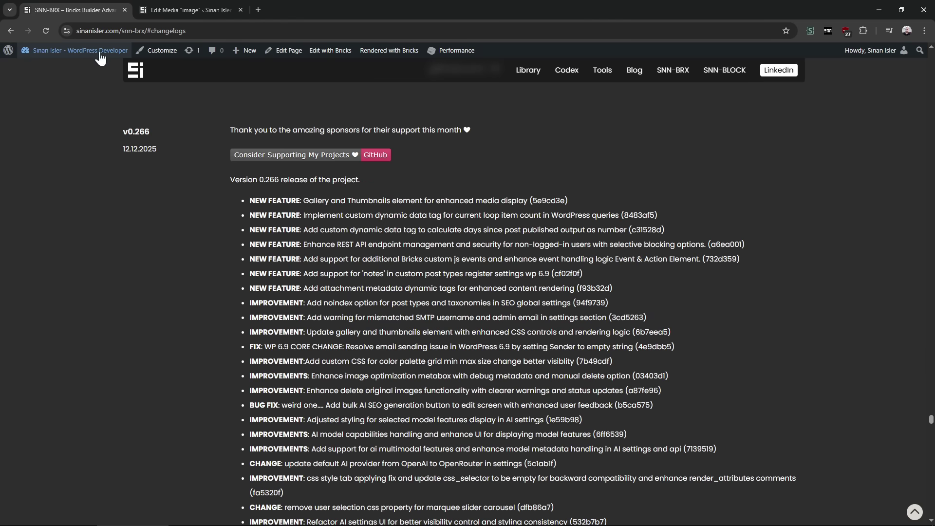
{"action": "scroll", "coordinate": [189, 348], "scroll_direction": "down", "scroll_amount": 2}
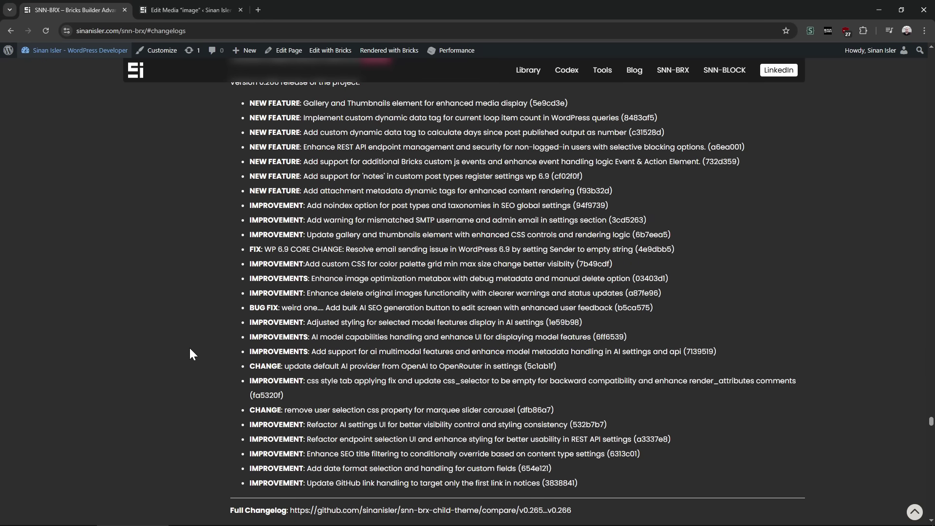
{"action": "left_click_drag", "start_coordinate": [300, 310], "coordinate": [284, 395]}
{"action": "left_click", "coordinate": [370, 443]}
{"action": "left_click_drag", "start_coordinate": [370, 443], "coordinate": [457, 470]}
{"action": "left_click", "coordinate": [456, 470]}
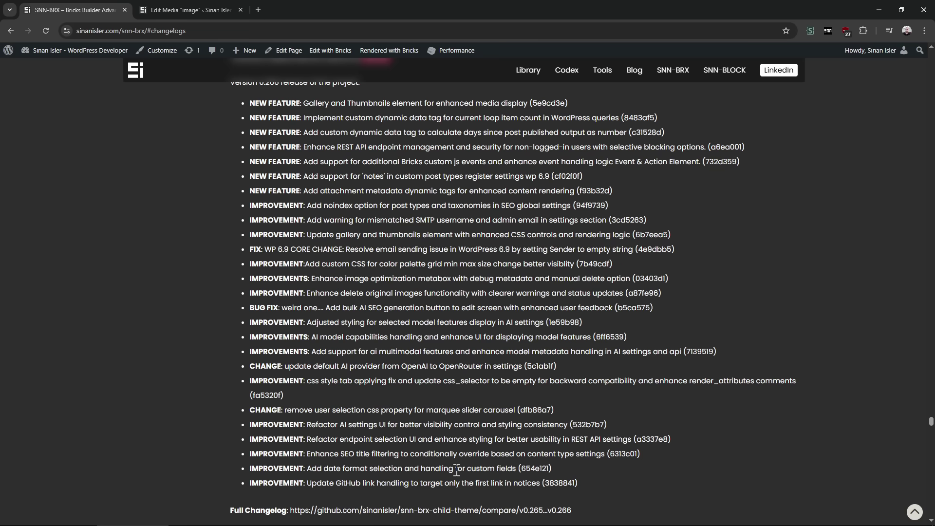
{"action": "scroll", "coordinate": [286, 395], "scroll_direction": "up", "scroll_amount": 5}
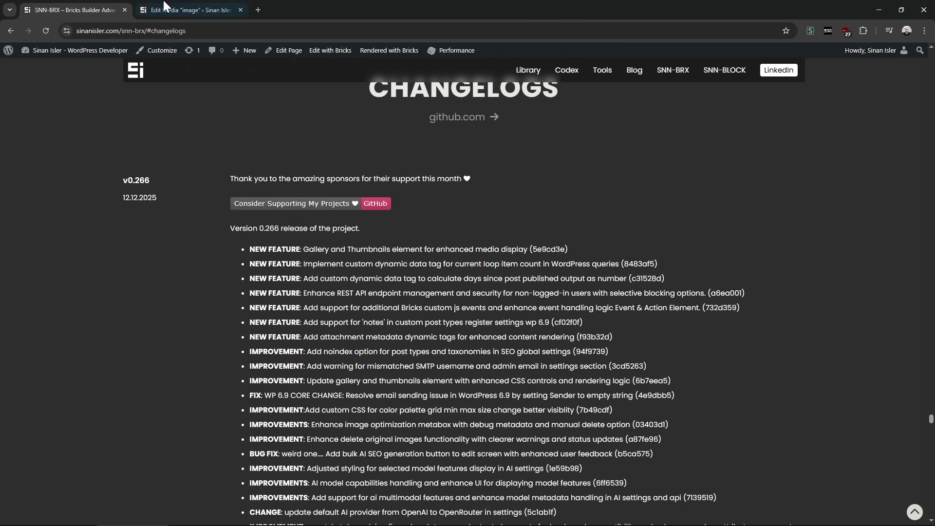
- Open the Support SNN-BRX Development link from the introduction of the SNN-BRX page
{"action": "key", "text": "ctrl+Tab"}
{"action": "left_click", "coordinate": [80, 10]}
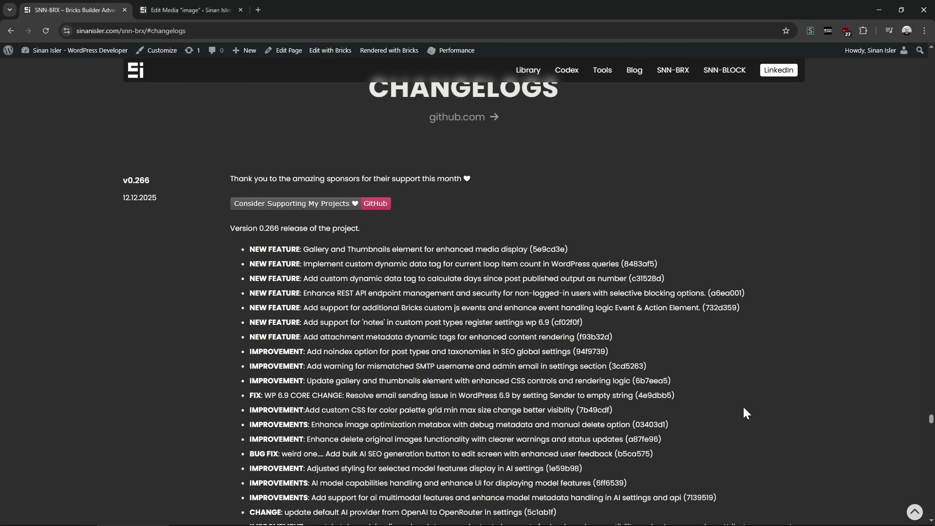
{"action": "scroll", "coordinate": [749, 400], "scroll_direction": "up", "scroll_amount": 15}
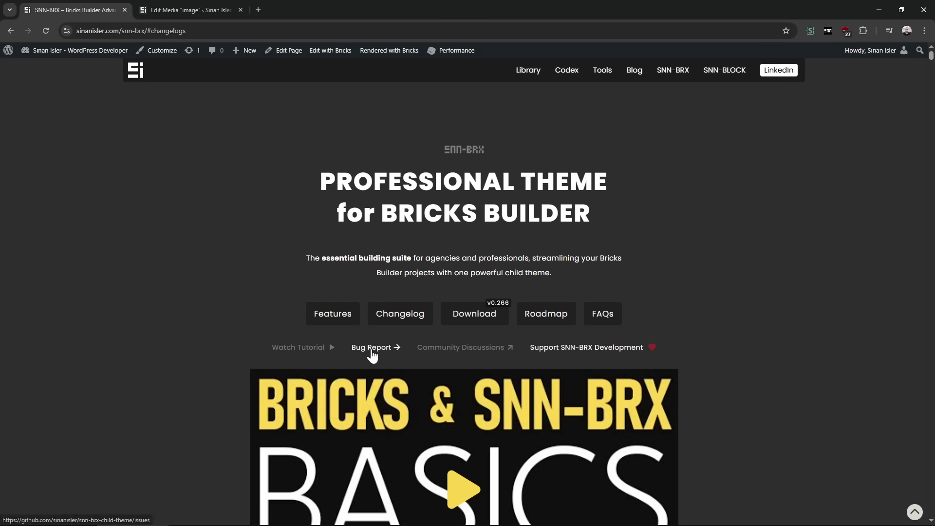
{"action": "left_click", "coordinate": [623, 349]}
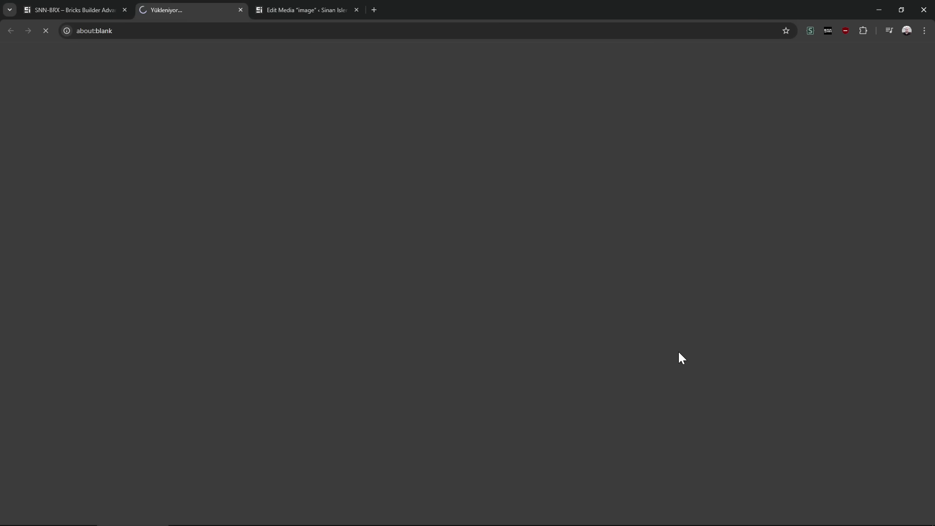